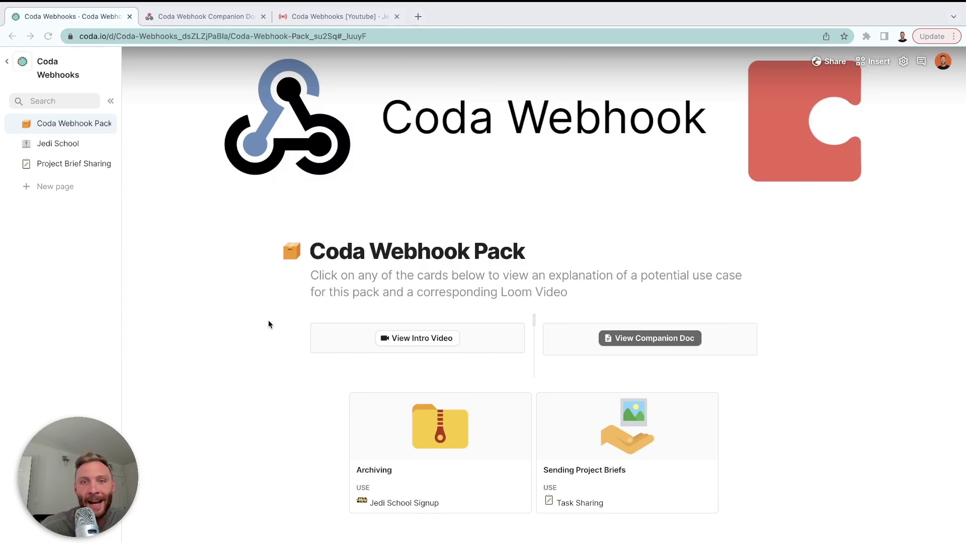
Open the Jedi School page from the Coda Webhooks doc's page list
{"action": "left_click", "coordinate": [79, 146]}
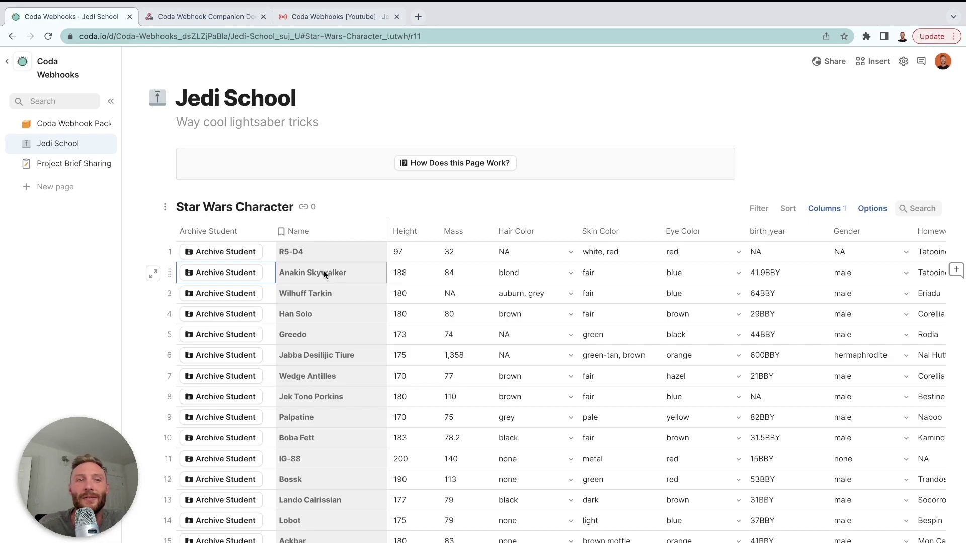
Archive Anakin Skywalker's row and check that it appears in the companion doc's Jedi Archive
{"action": "left_click", "coordinate": [247, 276]}
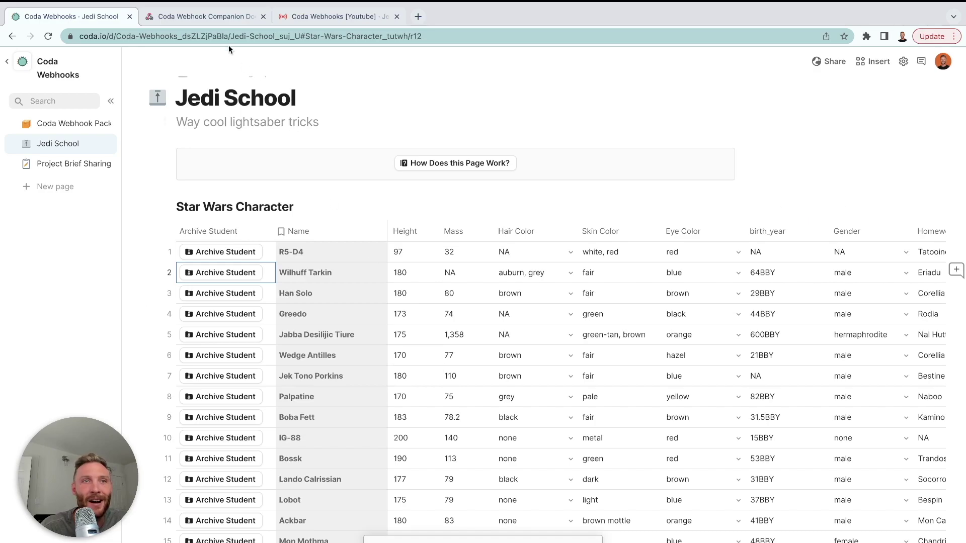
{"action": "left_click", "coordinate": [208, 16]}
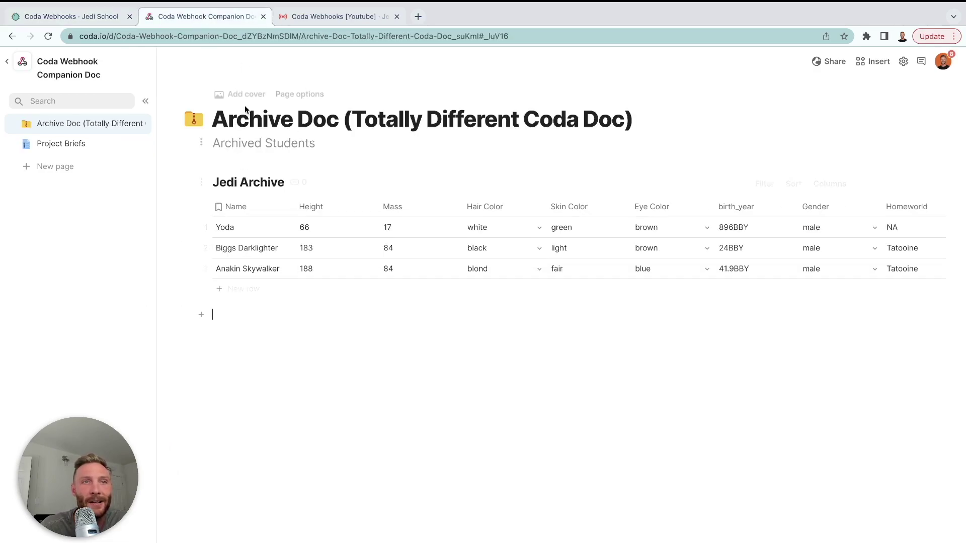
{"action": "left_click", "coordinate": [520, 276]}
{"action": "scroll", "coordinate": [520, 277], "scroll_direction": "right", "scroll_amount": 5}
{"action": "scroll", "coordinate": [520, 278], "scroll_direction": "left", "scroll_amount": 5}
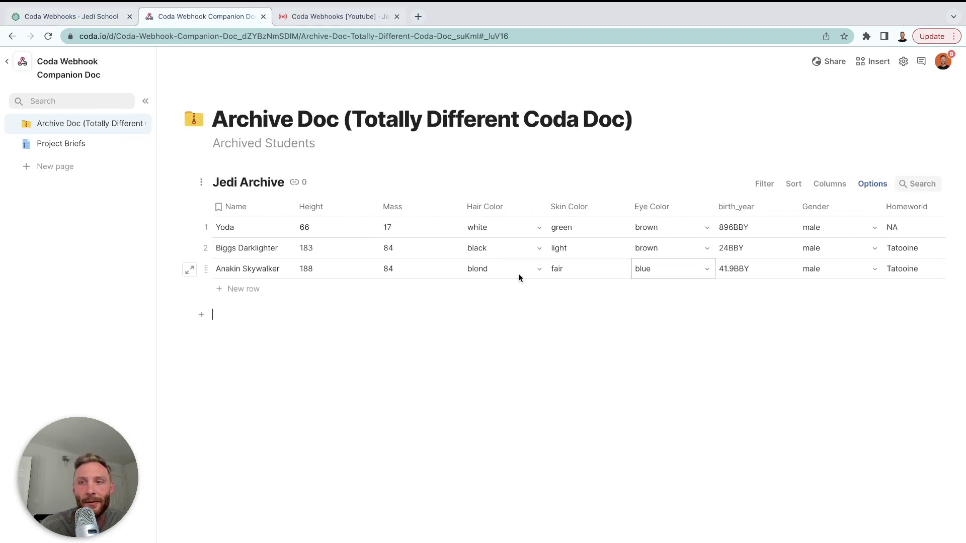
{"action": "left_click", "coordinate": [81, 16]}
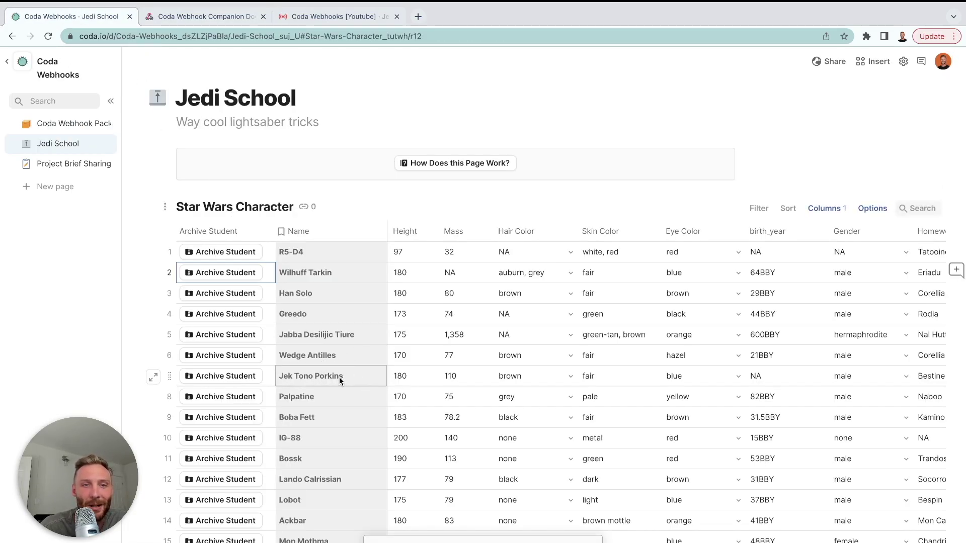
Archive Boba Fett's row, then bring up the Coda Webhooks [Youtube] doc
{"action": "left_click", "coordinate": [247, 425]}
{"action": "left_click", "coordinate": [246, 425]}
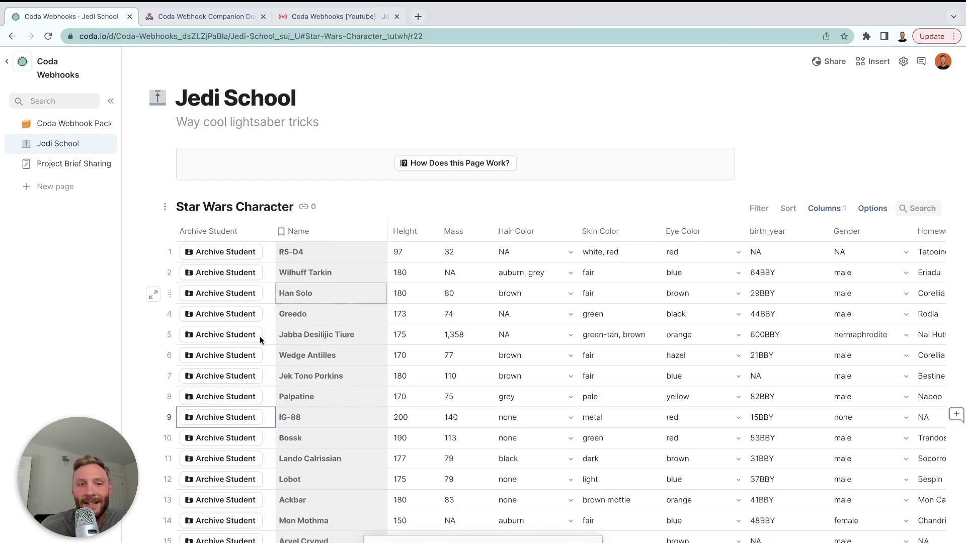
{"action": "left_click", "coordinate": [199, 16]}
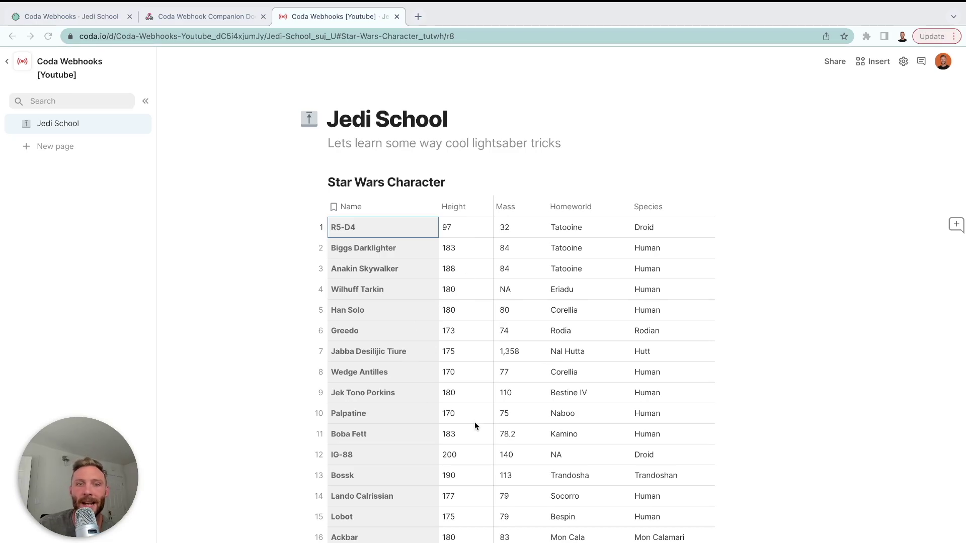
Insert a blank line between the Jedi School subtitle and the Star Wars Character table
{"action": "scroll", "coordinate": [537, 410], "scroll_direction": "down", "scroll_amount": 8}
{"action": "scroll", "coordinate": [537, 410], "scroll_direction": "up", "scroll_amount": 8}
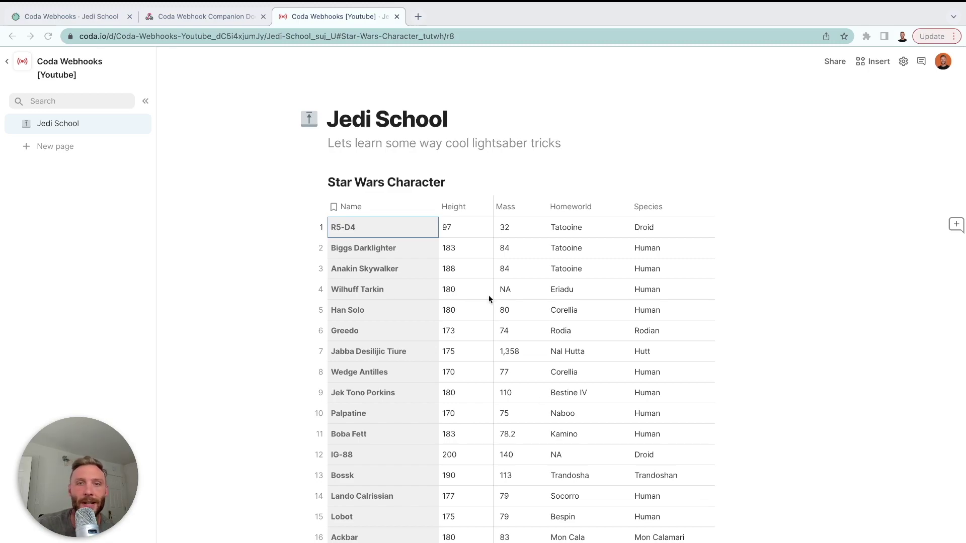
{"action": "left_click", "coordinate": [340, 156]}
{"action": "key", "text": "Return"}
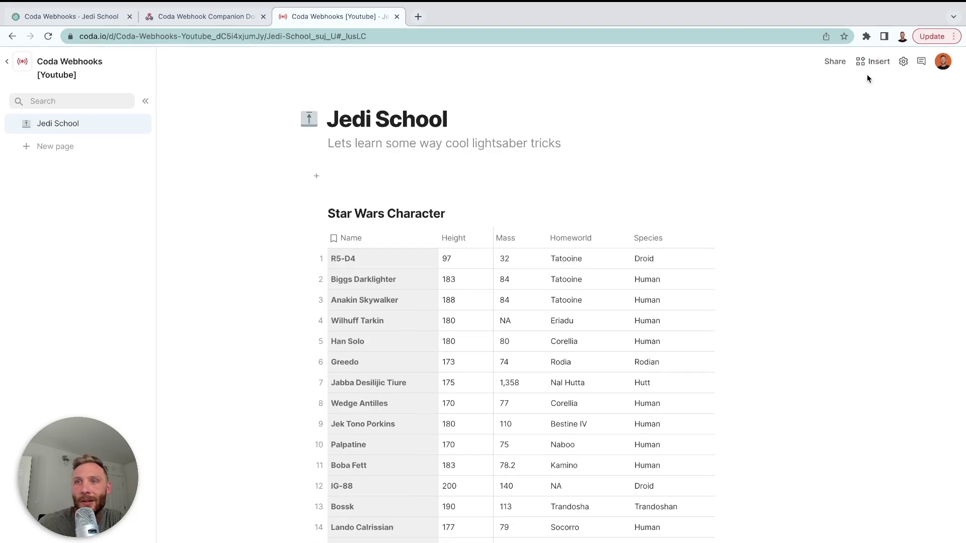
{"action": "left_click", "coordinate": [874, 61]}
Find the Coda Webhook pack with /coda we, add it to the doc and close its panel
{"action": "left_click", "coordinate": [831, 298]}
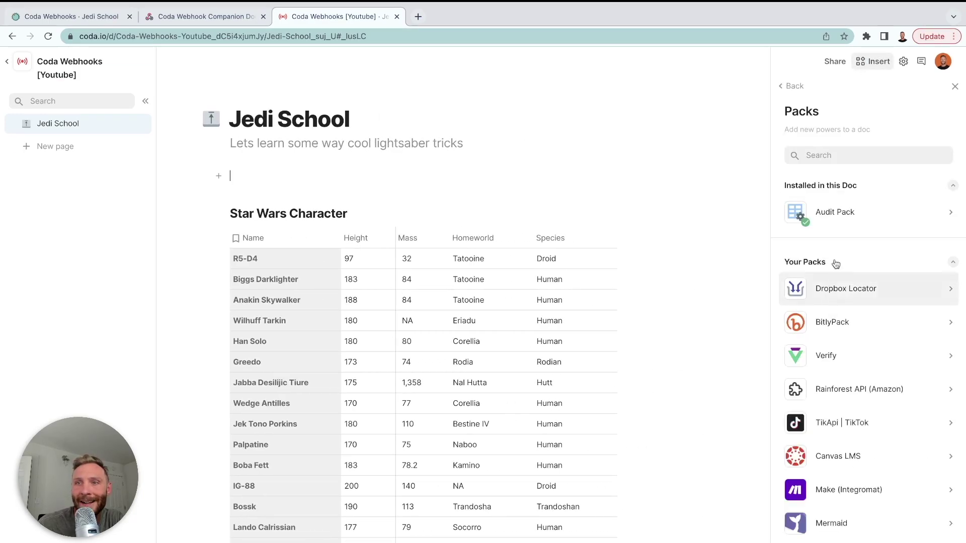
{"action": "left_click", "coordinate": [955, 87]}
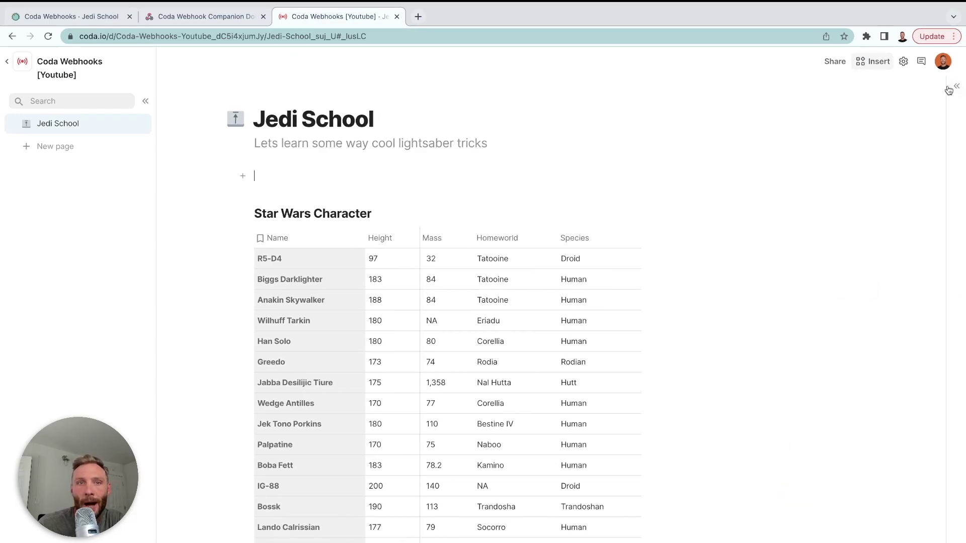
{"action": "type", "text": "/"}
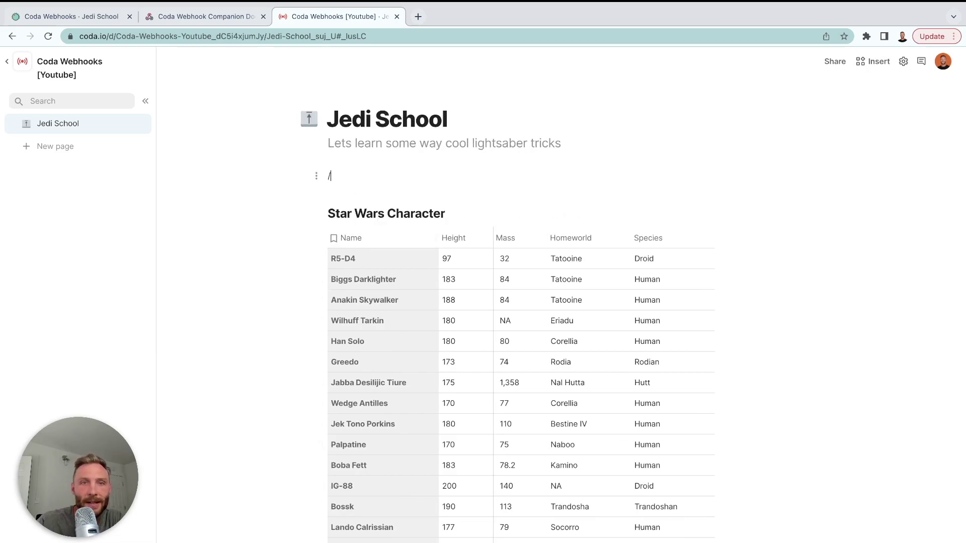
{"action": "type", "text": "coda we"}
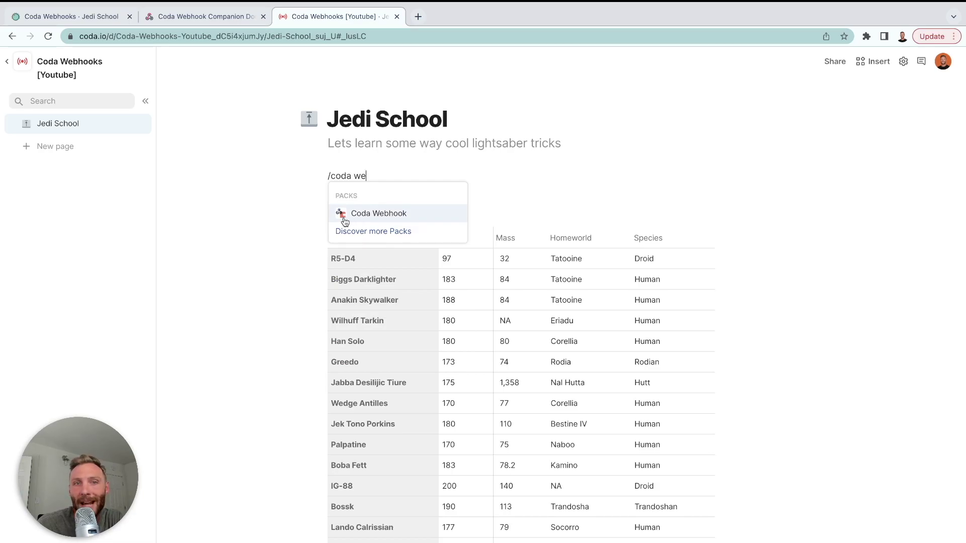
{"action": "left_click", "coordinate": [361, 214]}
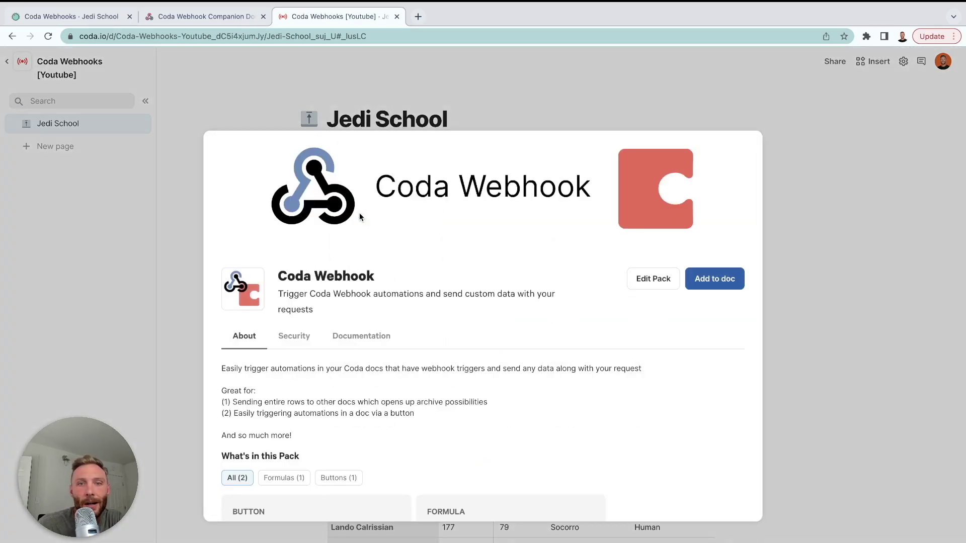
{"action": "left_click", "coordinate": [710, 280]}
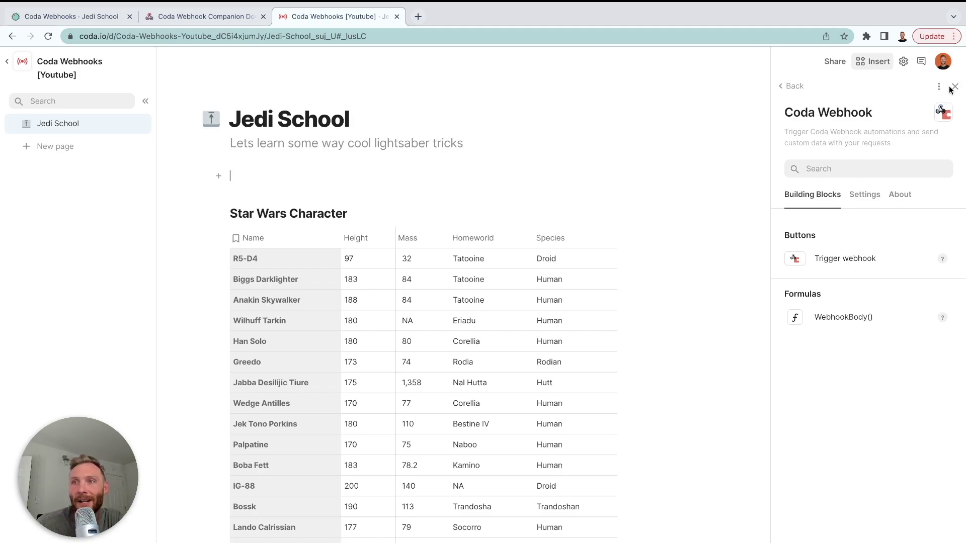
{"action": "left_click", "coordinate": [955, 88]}
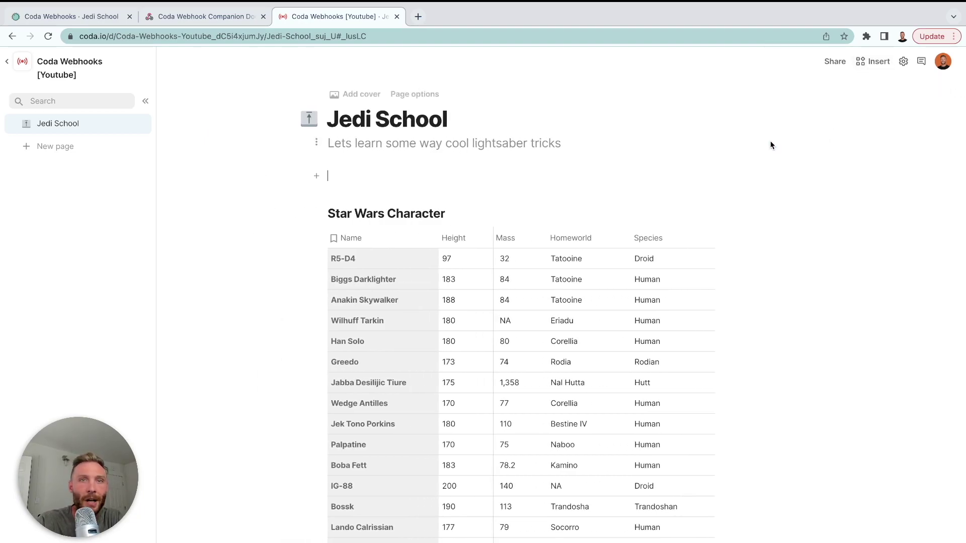
{"action": "key", "text": "ctrl+t"}
Create a new doc at coda.new titled 'Star Wars Archive Doc'
{"action": "type", "text": "coda.new"}
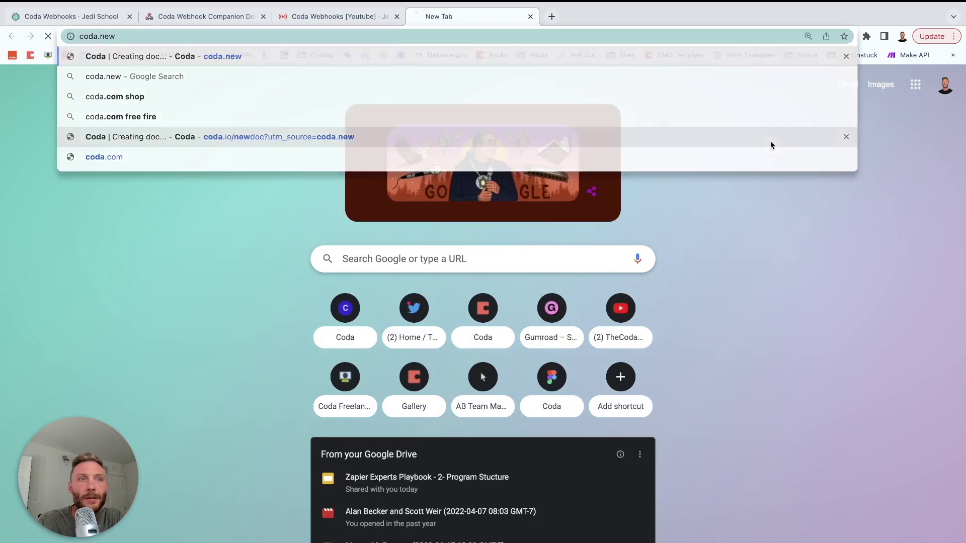
{"action": "key", "text": "Return"}
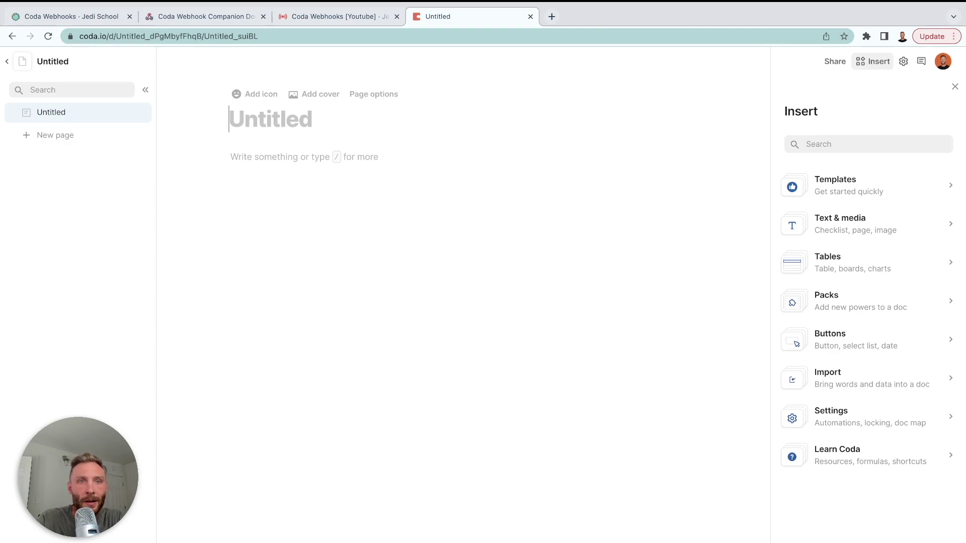
{"action": "type", "text": "Star Wars Archi"}
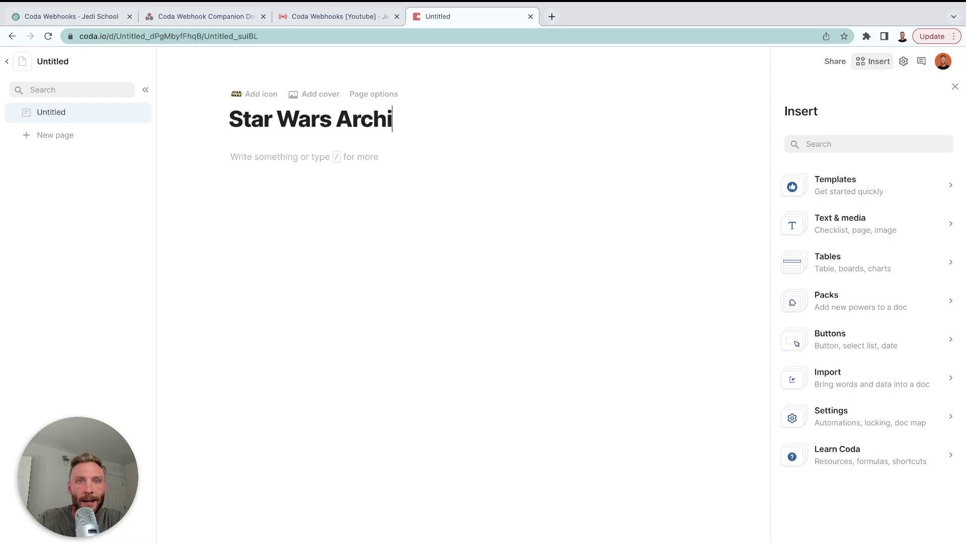
{"action": "type", "text": "ve Doc"}
{"action": "left_click", "coordinate": [363, 157]}
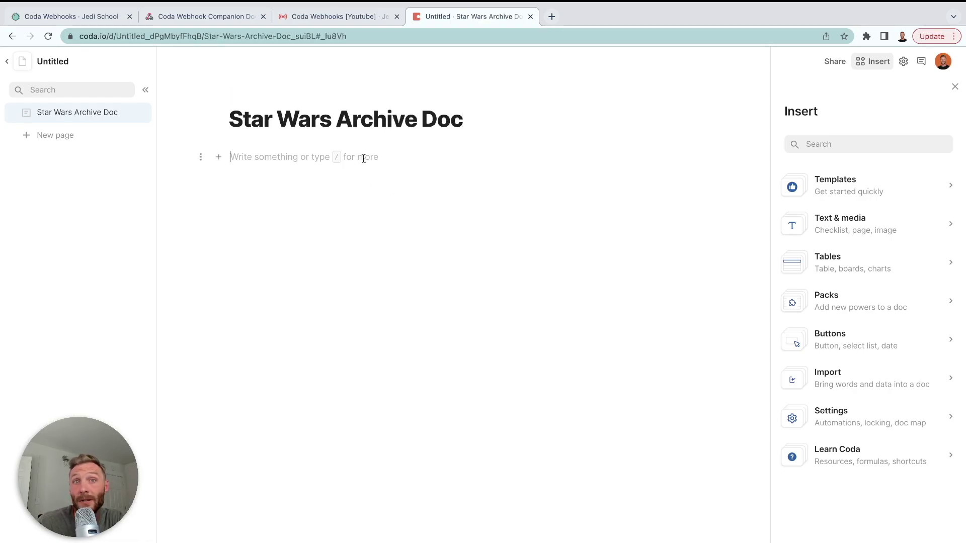
Paste the Star Wars Character table into it with 'No rows, just column headers'
{"action": "left_click", "coordinate": [332, 17]}
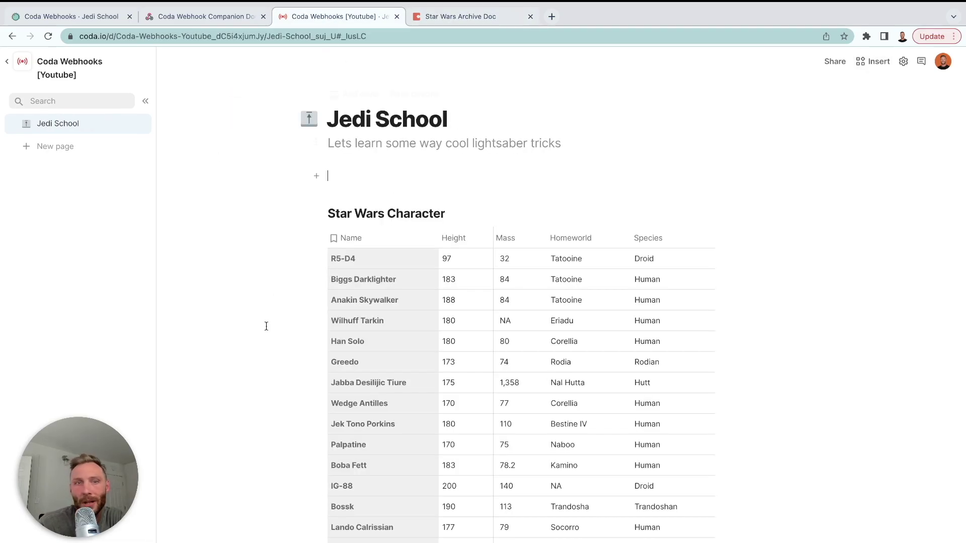
{"action": "scroll", "coordinate": [267, 326], "scroll_direction": "down", "scroll_amount": 2}
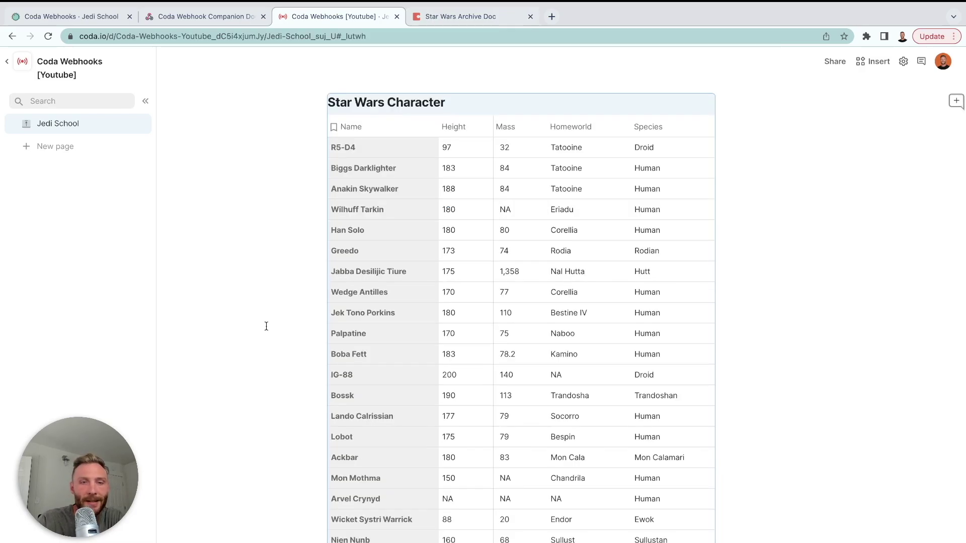
{"action": "left_click", "coordinate": [449, 20]}
{"action": "key", "text": "ctrl+v"}
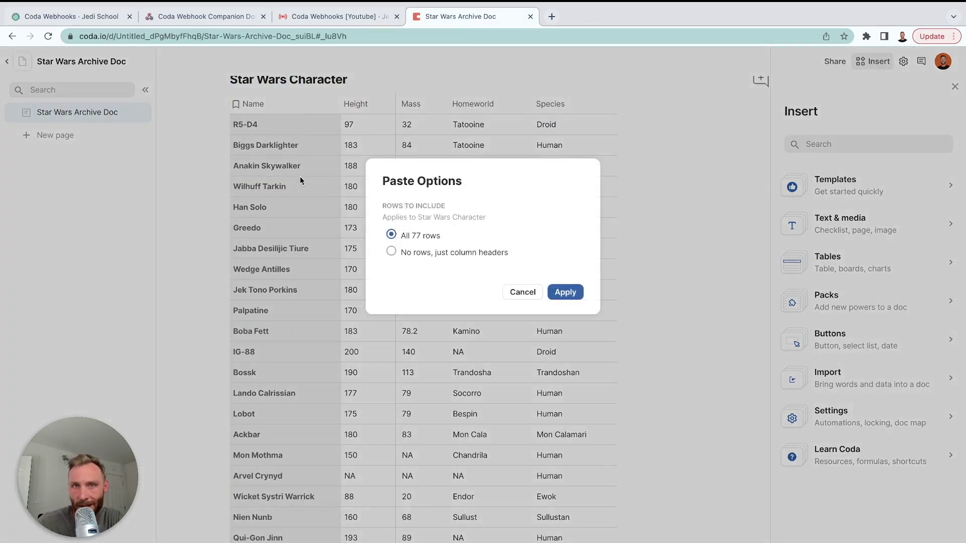
{"action": "left_click", "coordinate": [391, 252]}
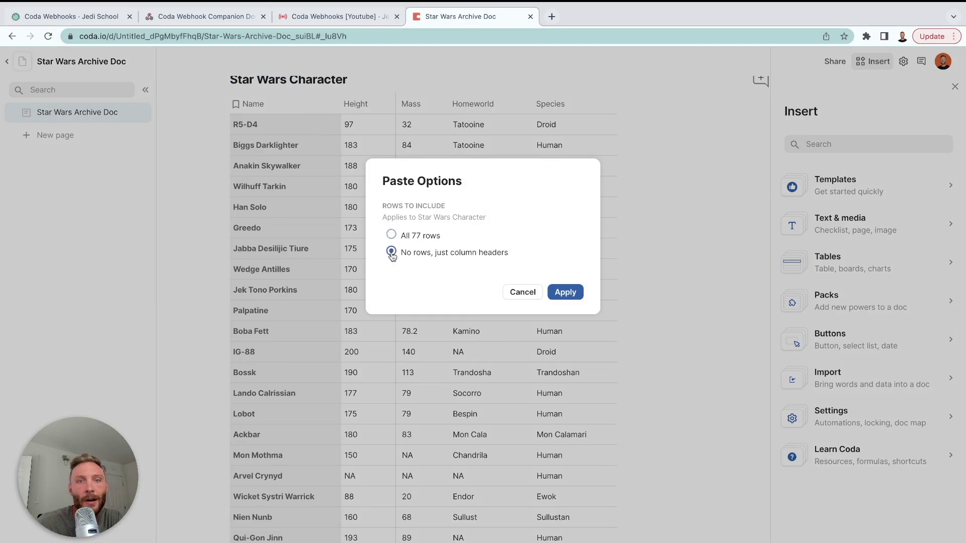
{"action": "left_click", "coordinate": [564, 292]}
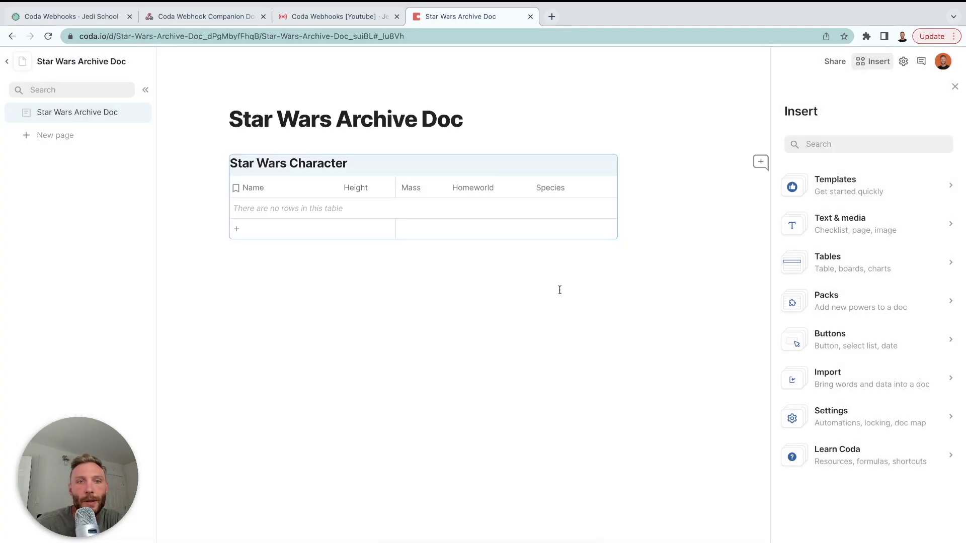
{"action": "left_click", "coordinate": [395, 309]}
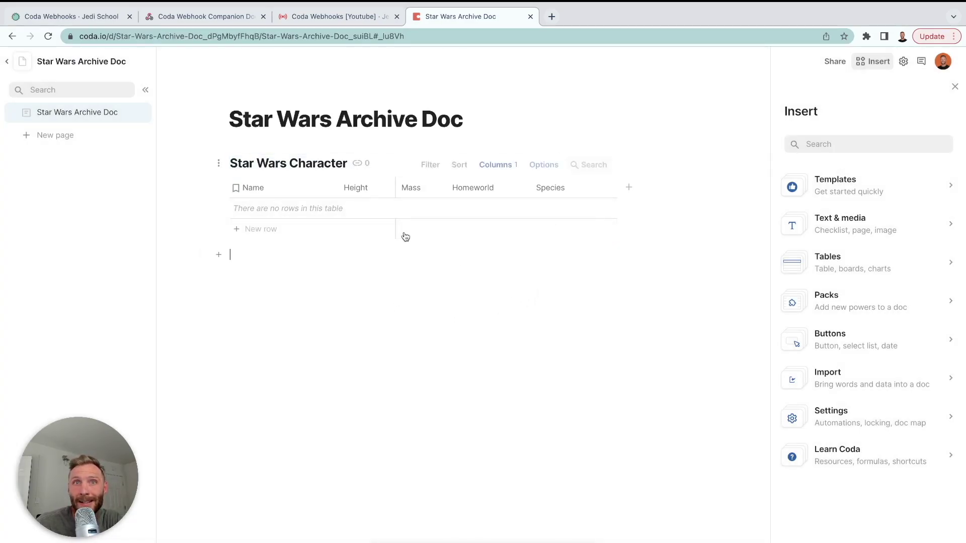
{"action": "left_click", "coordinate": [334, 17]}
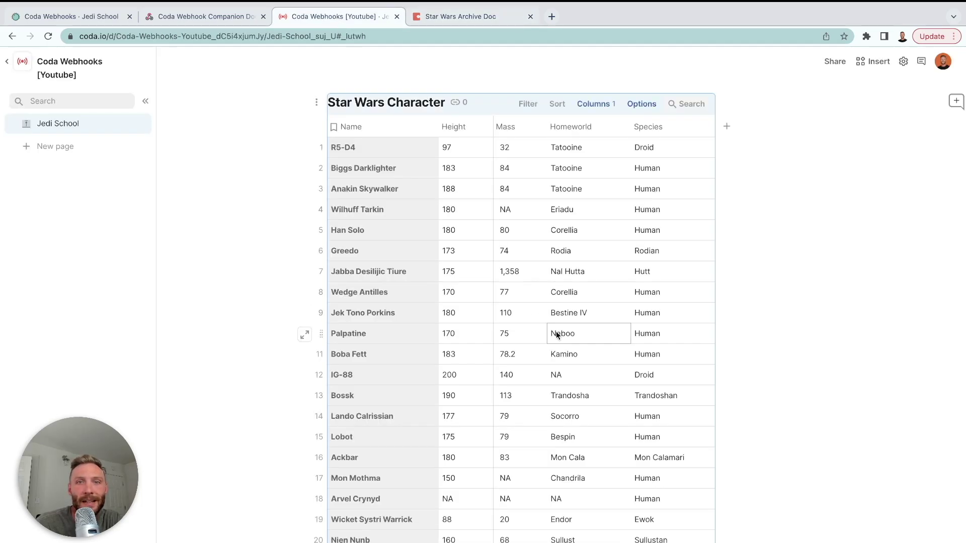
{"action": "scroll", "coordinate": [589, 251], "scroll_direction": "up", "scroll_amount": 3}
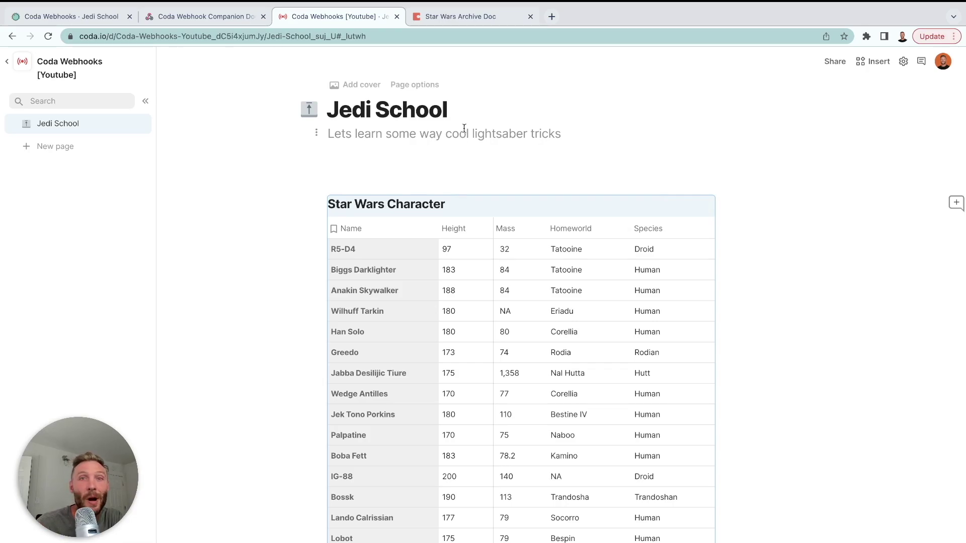
{"action": "left_click", "coordinate": [459, 31]}
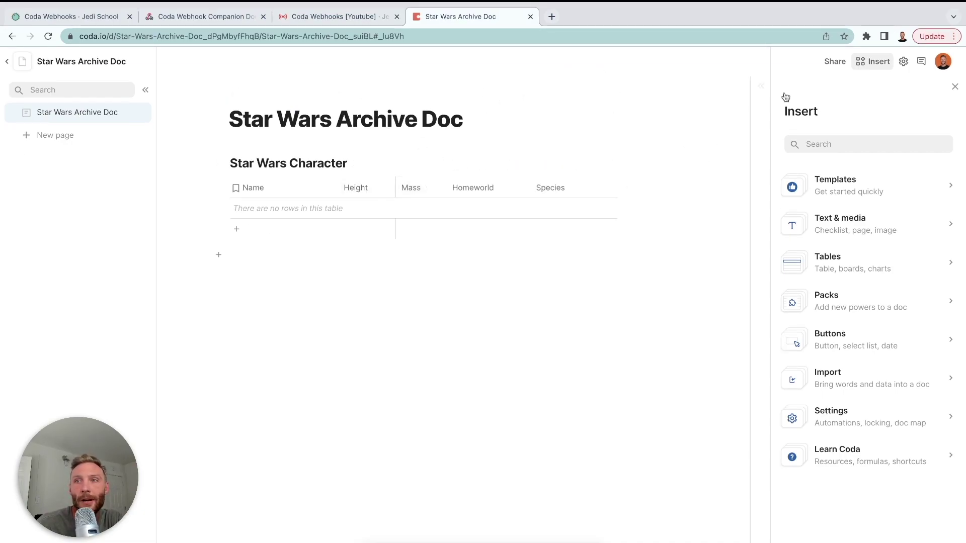
Add an automation rule named 'Catch Webhook and Archive' in the archive doc's settings
{"action": "left_click", "coordinate": [906, 64]}
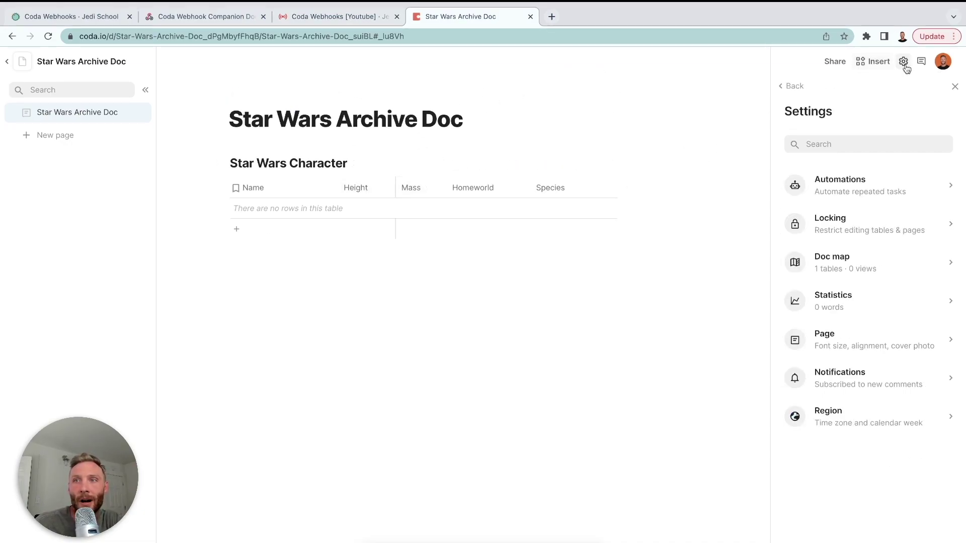
{"action": "left_click", "coordinate": [872, 176]}
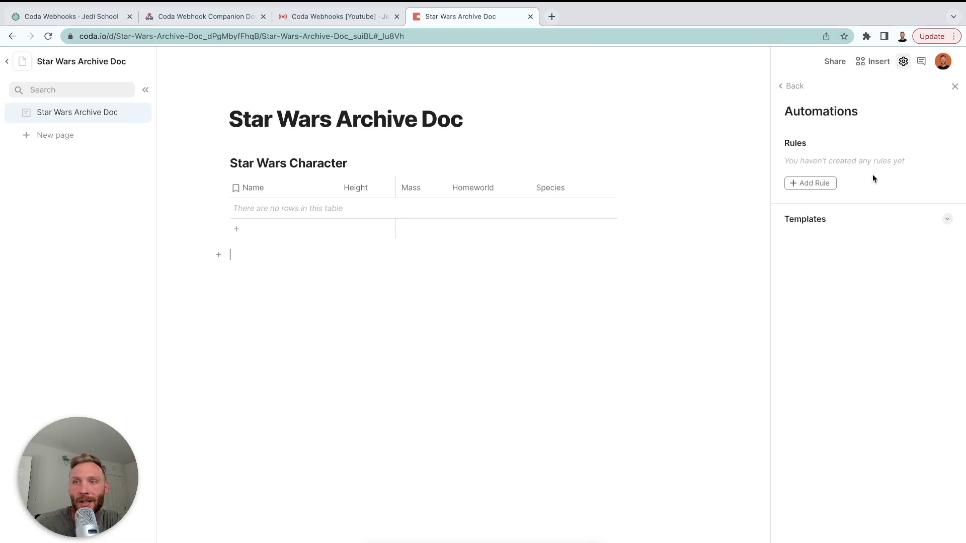
{"action": "left_click", "coordinate": [824, 183]}
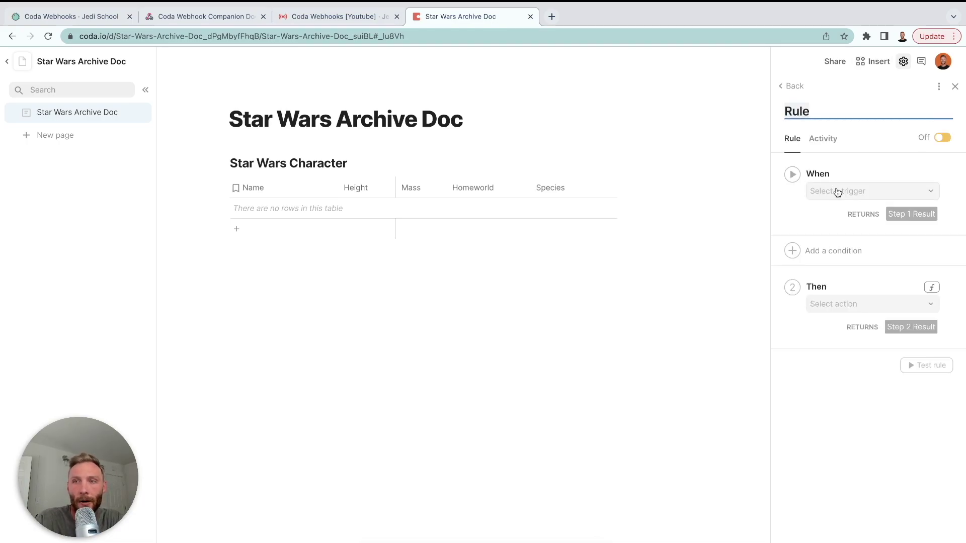
{"action": "type", "text": "Catch Webhook"}
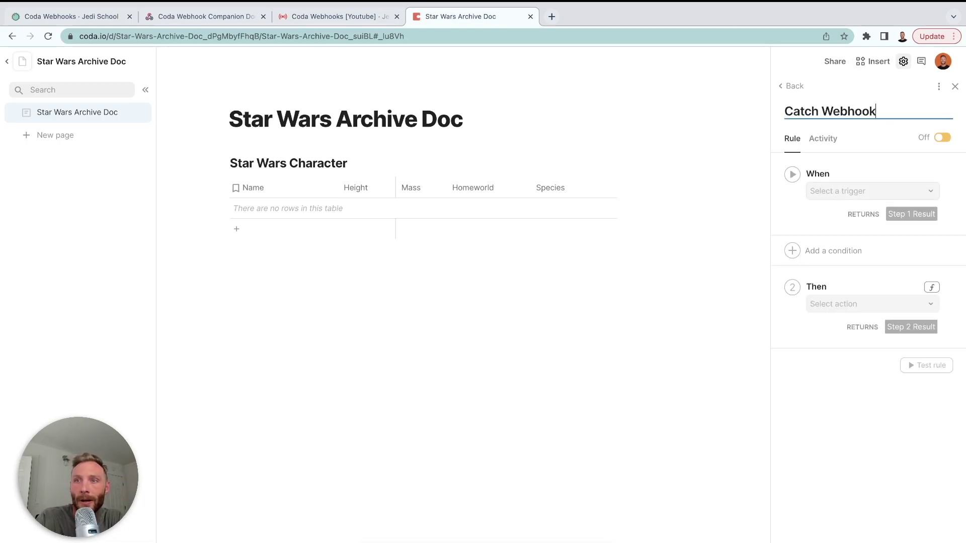
{"action": "type", "text": " and Archive"}
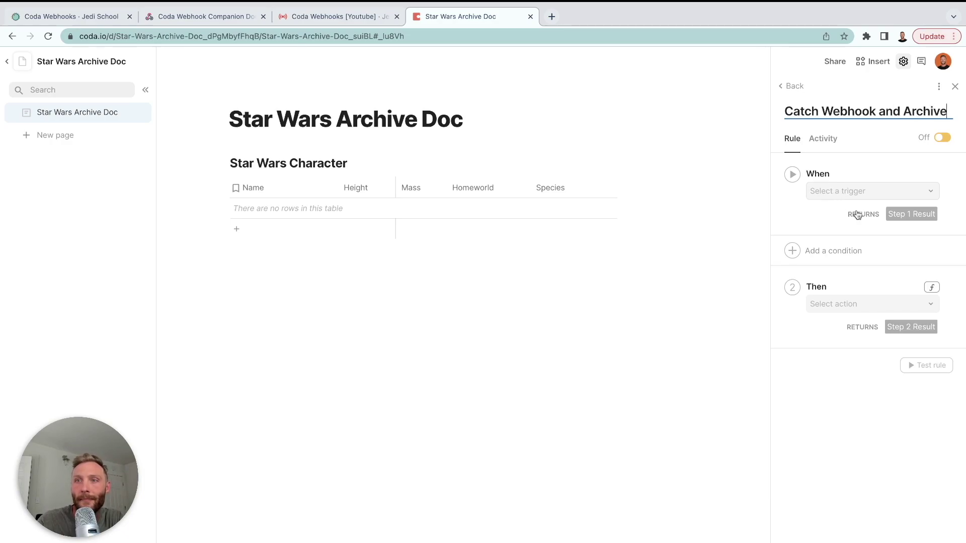
{"action": "left_click", "coordinate": [801, 216]}
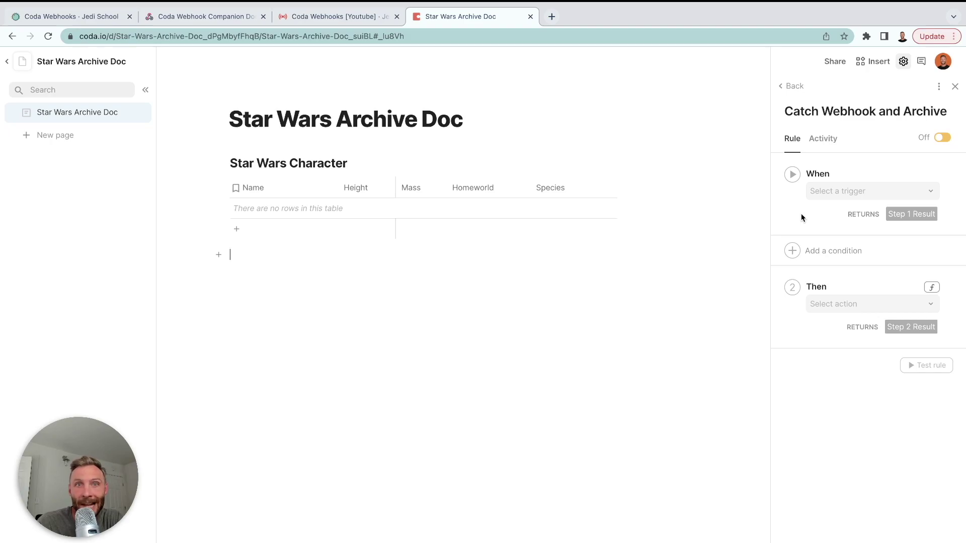
Set the rule's trigger to Webhook invoked, then return to Jedi School
{"action": "mouse_move", "coordinate": [608, 0]}
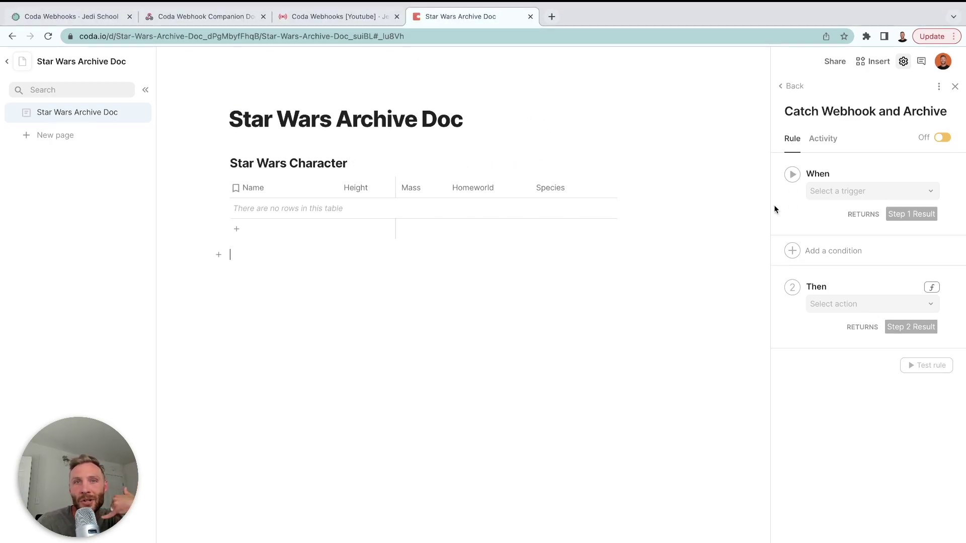
{"action": "left_click", "coordinate": [331, 16]}
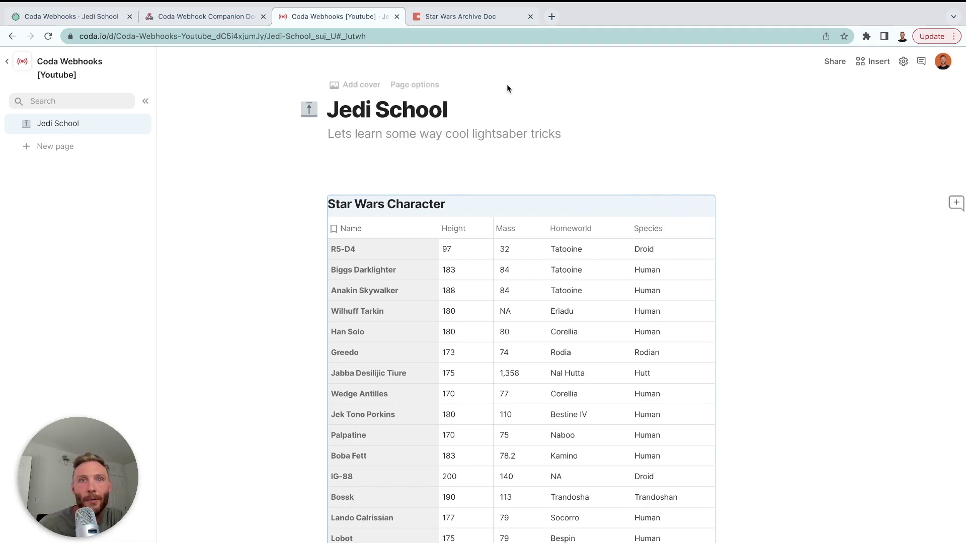
{"action": "left_click", "coordinate": [472, 17]}
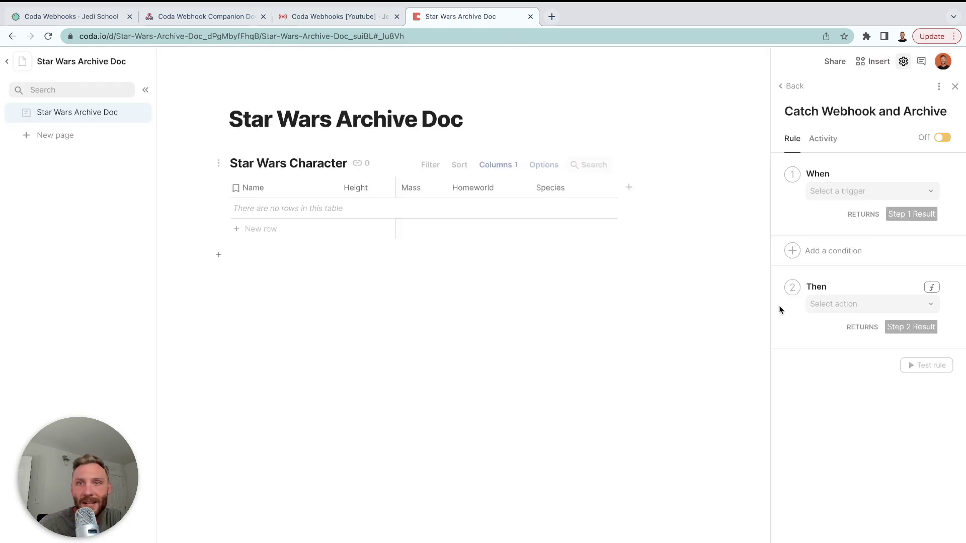
{"action": "left_click", "coordinate": [886, 196]}
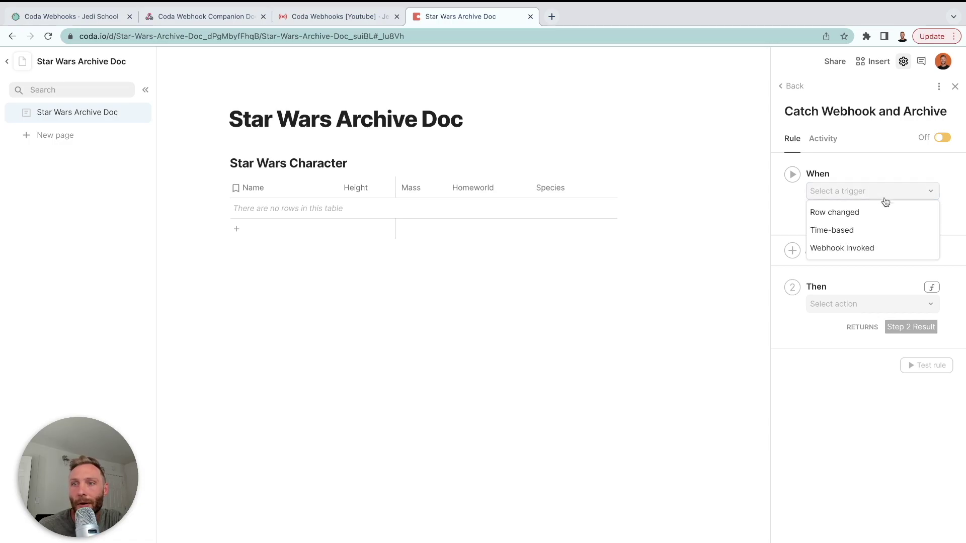
{"action": "left_click", "coordinate": [861, 249]}
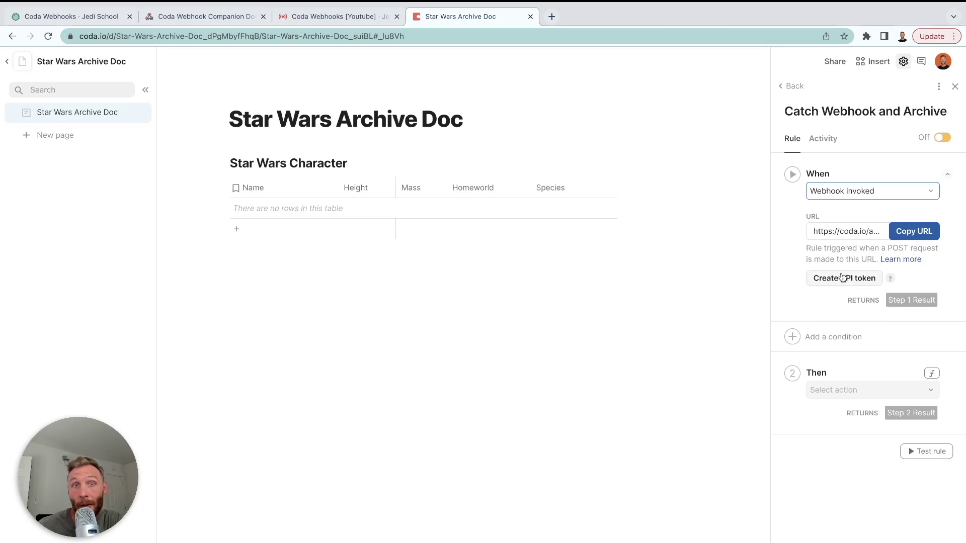
{"action": "left_click", "coordinate": [320, 17]}
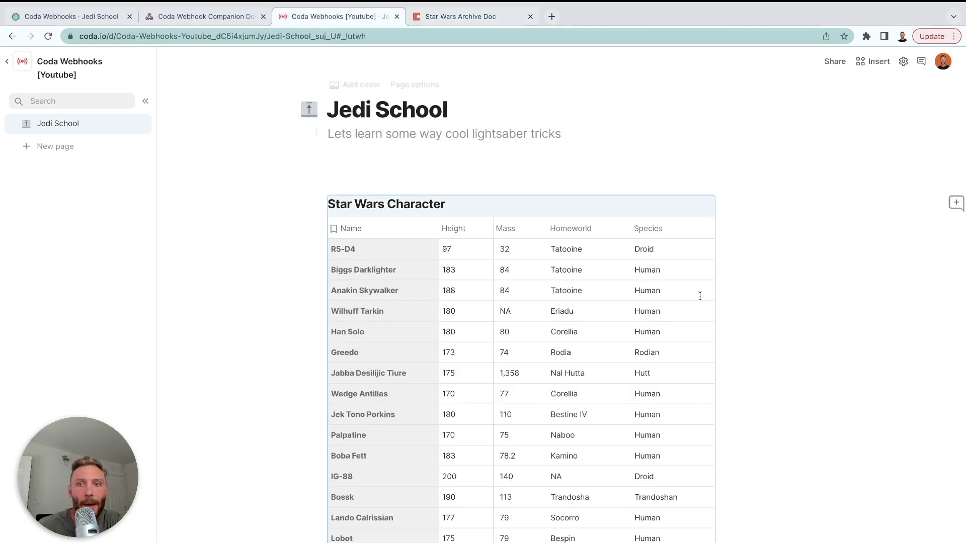
Add a new column named 'Trigger Webhook' to the Star Wars Character table
{"action": "left_click", "coordinate": [730, 229]}
{"action": "key", "text": "Escape"}
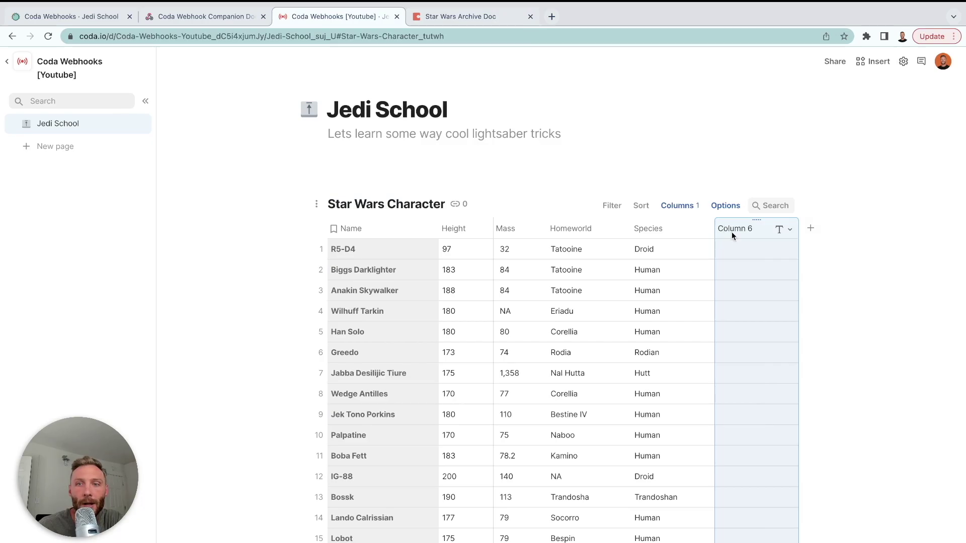
{"action": "double_click", "coordinate": [733, 232]}
{"action": "type", "text": "Trigger Web"}
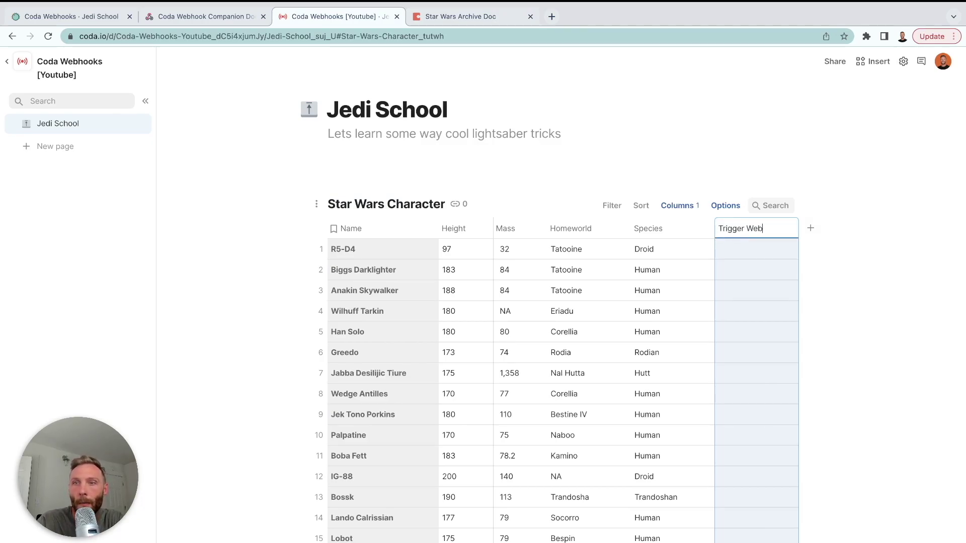
{"action": "type", "text": "hook"}
{"action": "left_click", "coordinate": [751, 289]}
Make Trigger Webhook a Button column with the Coda Webhook Trigger webhook action
{"action": "left_click", "coordinate": [790, 231]}
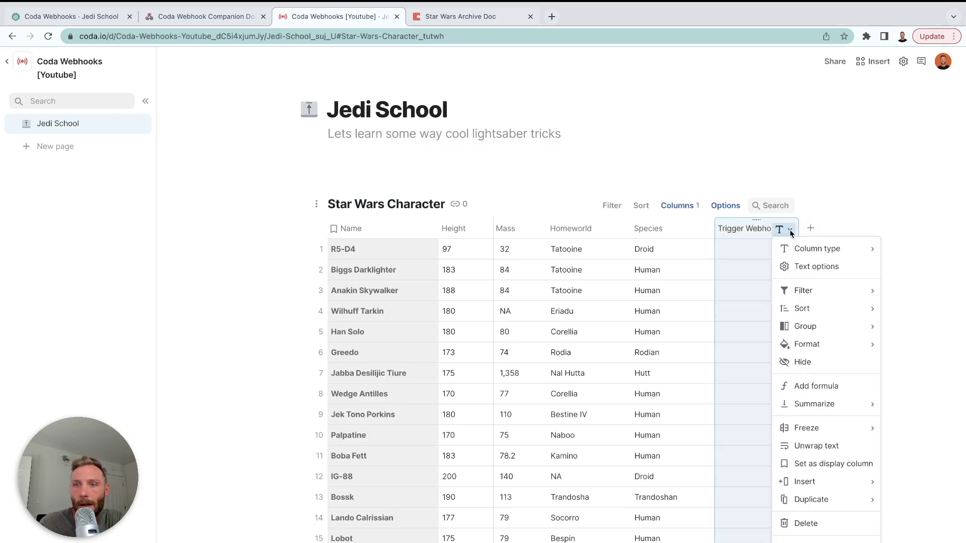
{"action": "mouse_move", "coordinate": [803, 246]}
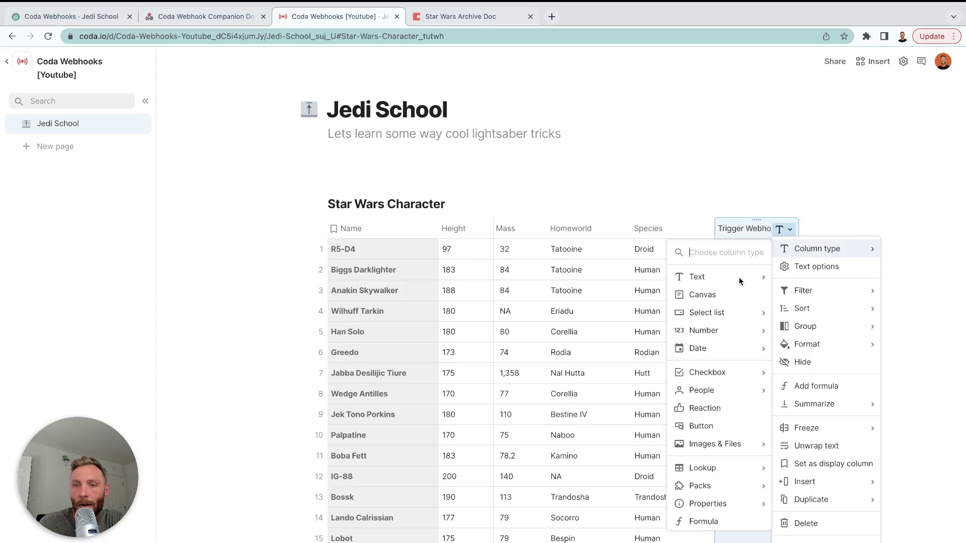
{"action": "left_click", "coordinate": [710, 427]}
{"action": "left_click", "coordinate": [721, 354]}
{"action": "scroll", "coordinate": [702, 413], "scroll_direction": "down", "scroll_amount": 1}
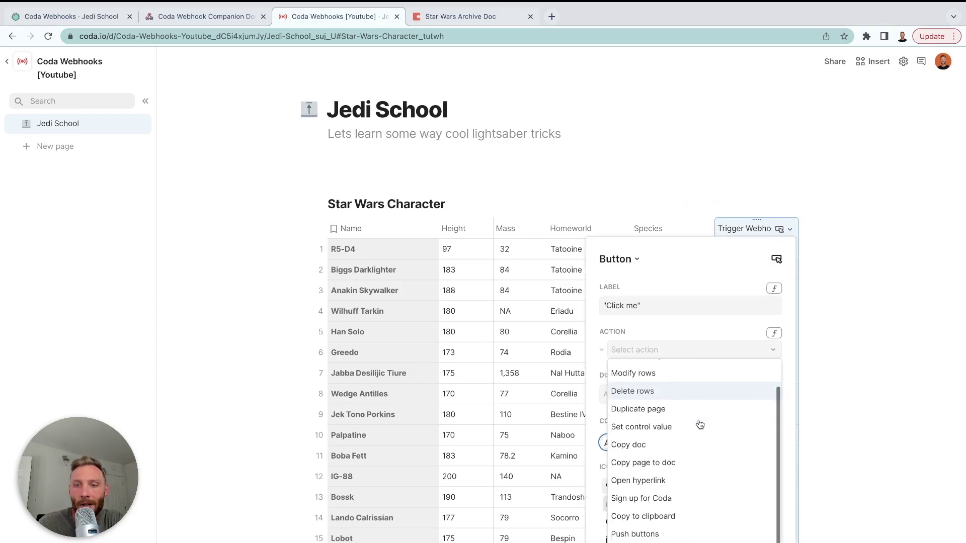
{"action": "scroll", "coordinate": [700, 425], "scroll_direction": "down", "scroll_amount": 1}
{"action": "mouse_move", "coordinate": [704, 540]}
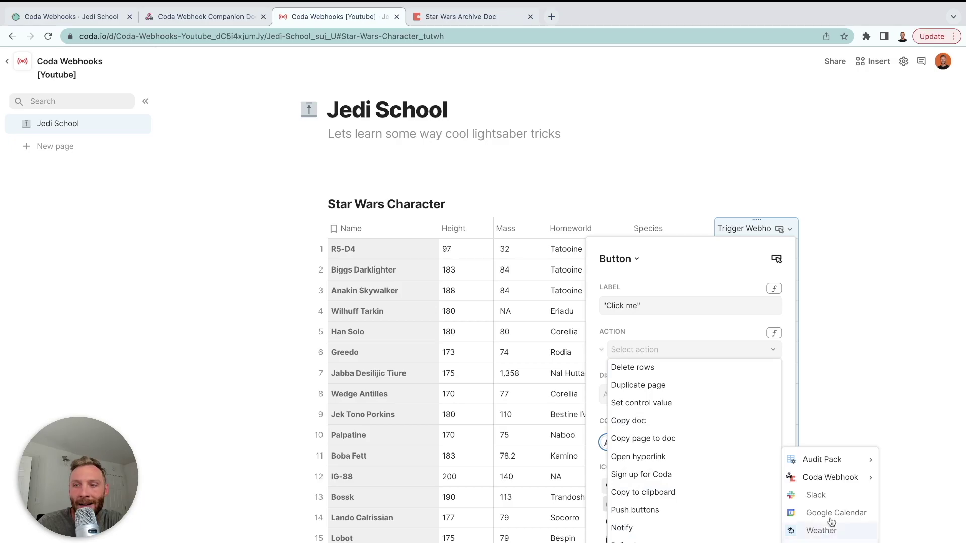
{"action": "mouse_move", "coordinate": [838, 477]}
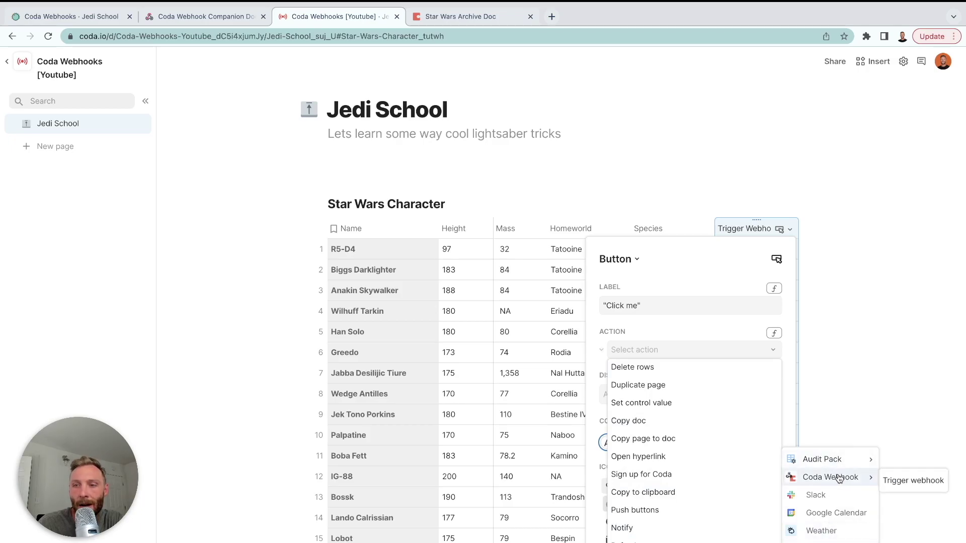
{"action": "left_click", "coordinate": [908, 483]}
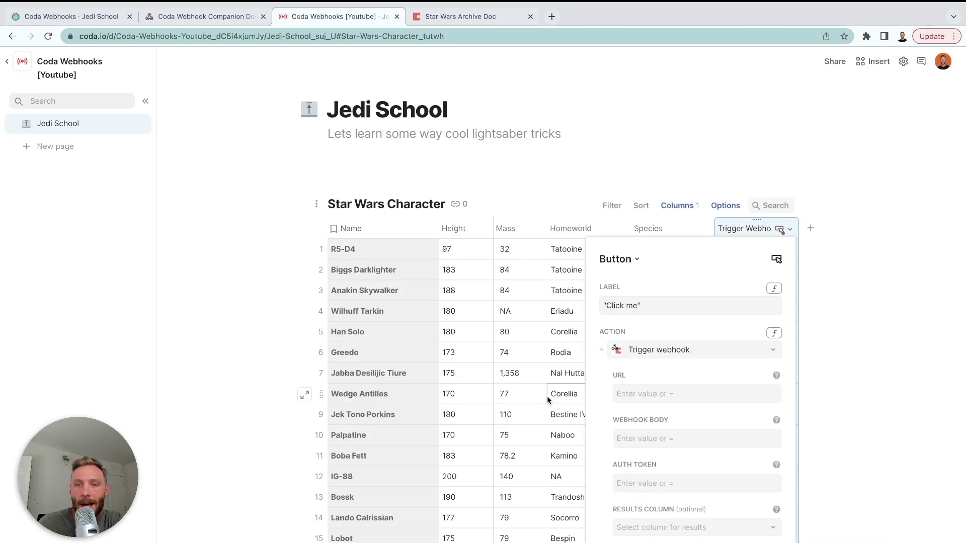
{"action": "left_click", "coordinate": [675, 400]}
{"action": "left_click", "coordinate": [627, 478]}
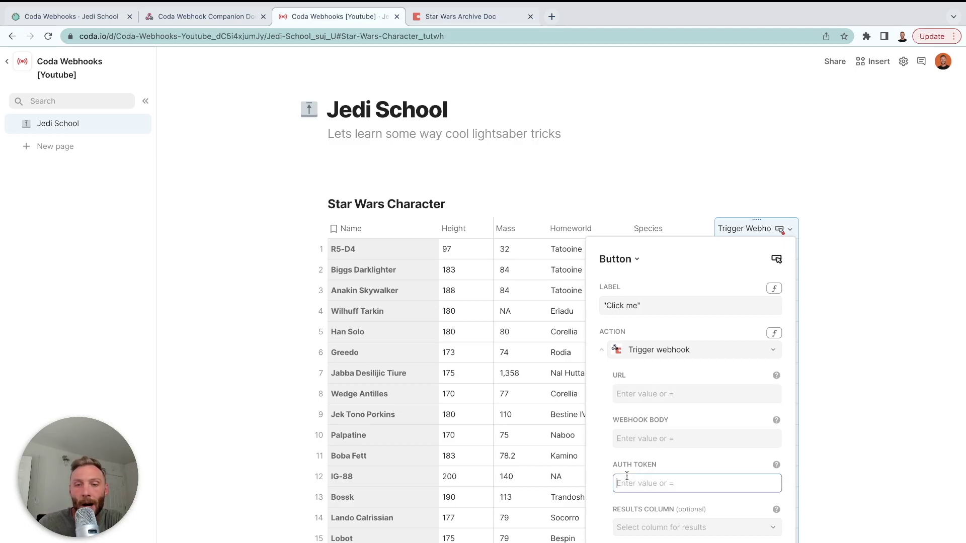
{"action": "left_click", "coordinate": [667, 435]}
{"action": "left_click", "coordinate": [682, 393]}
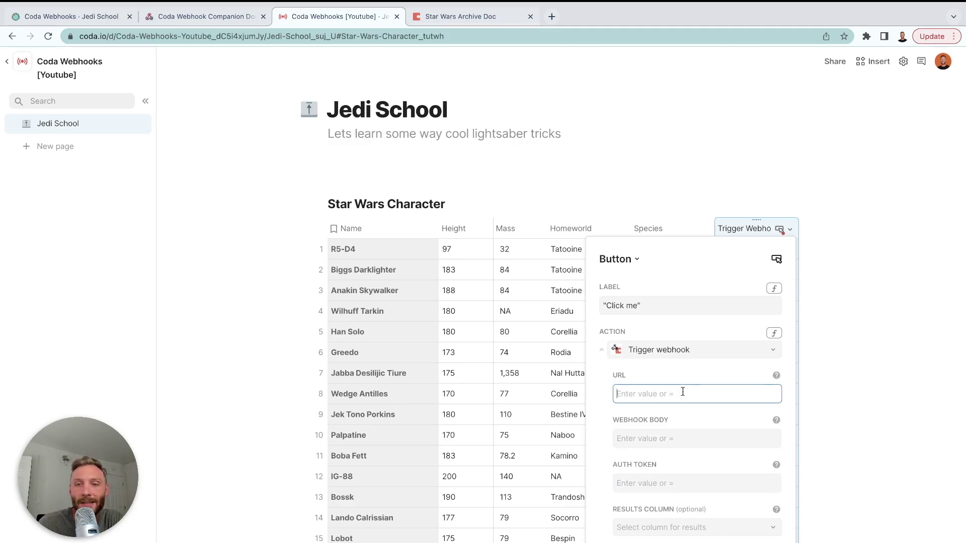
Copy the archive rule's webhook URL into the button's URL field
{"action": "left_click", "coordinate": [453, 18]}
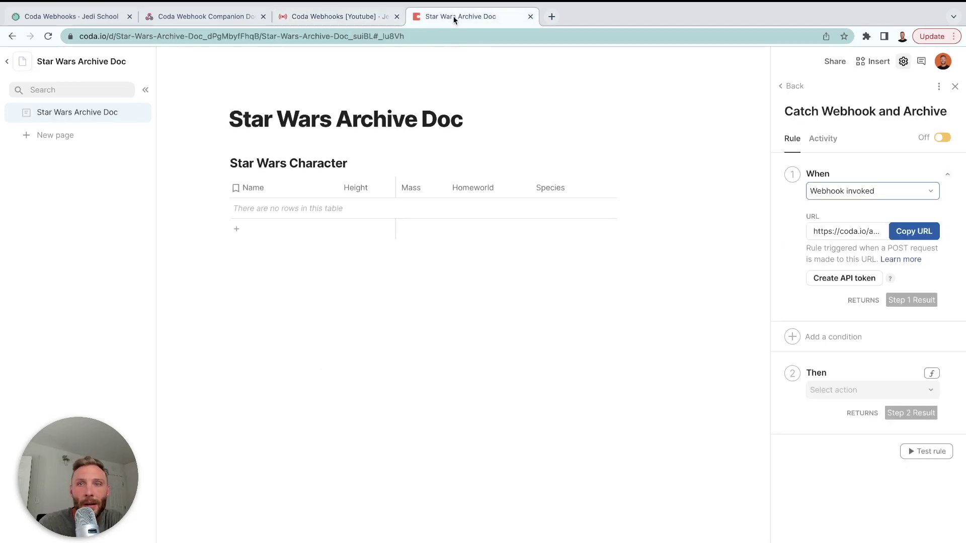
{"action": "left_click", "coordinate": [910, 232]}
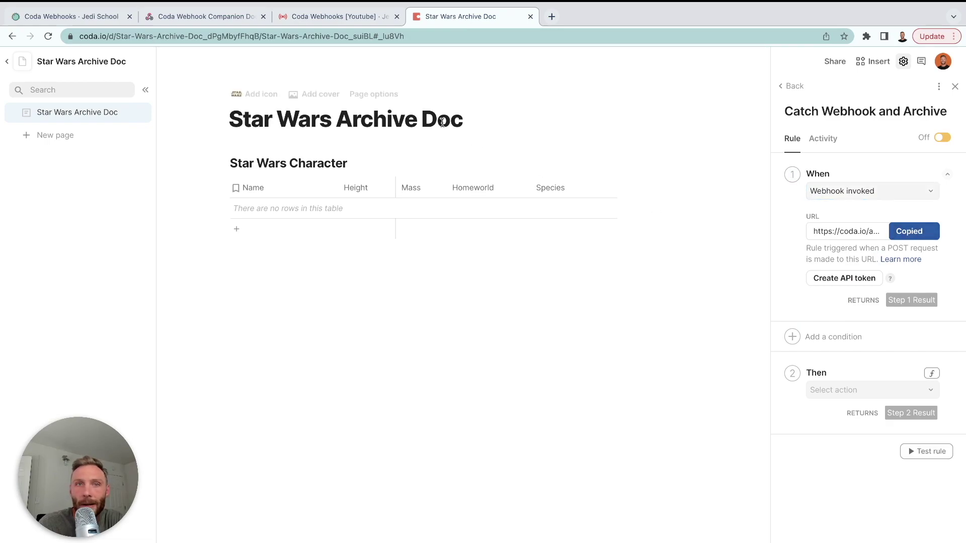
{"action": "left_click", "coordinate": [327, 16]}
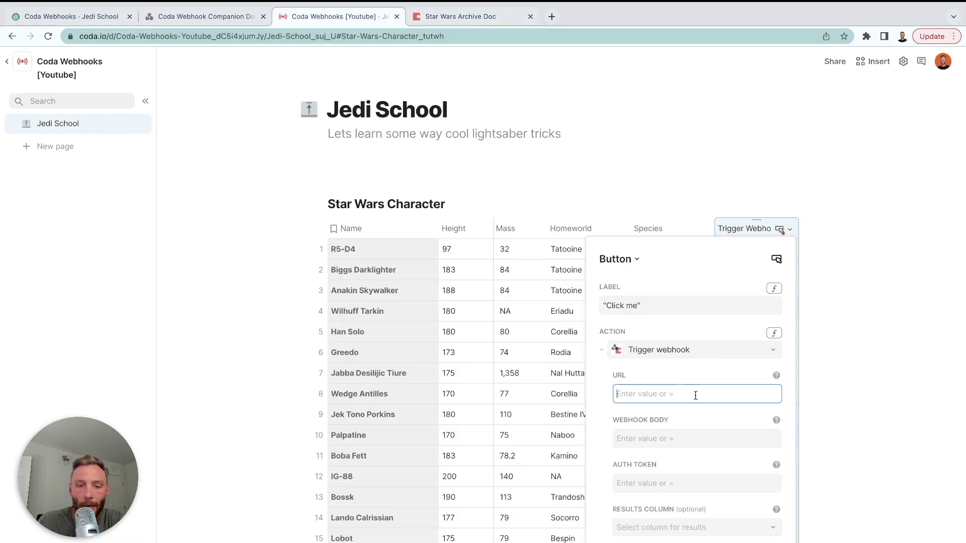
{"action": "key", "text": "super+v"}
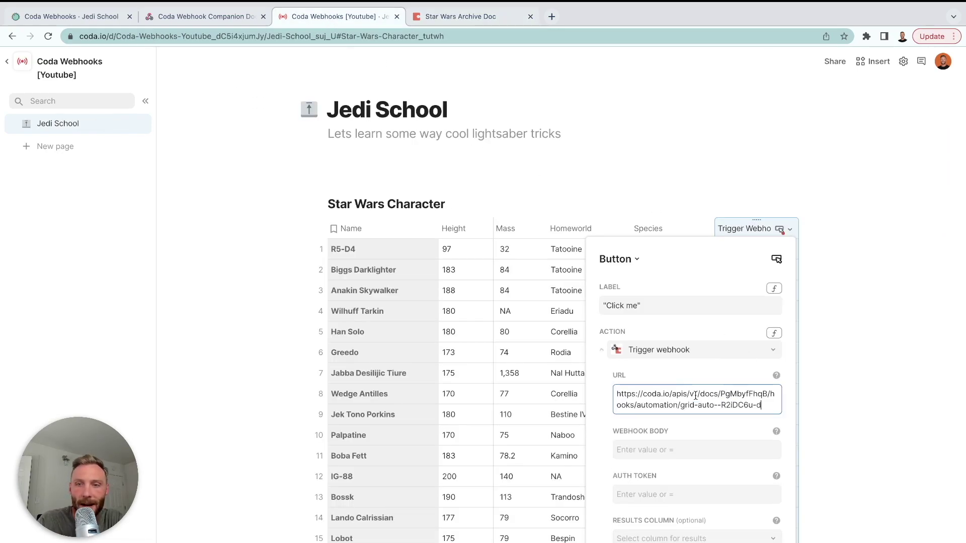
{"action": "left_click", "coordinate": [667, 492]}
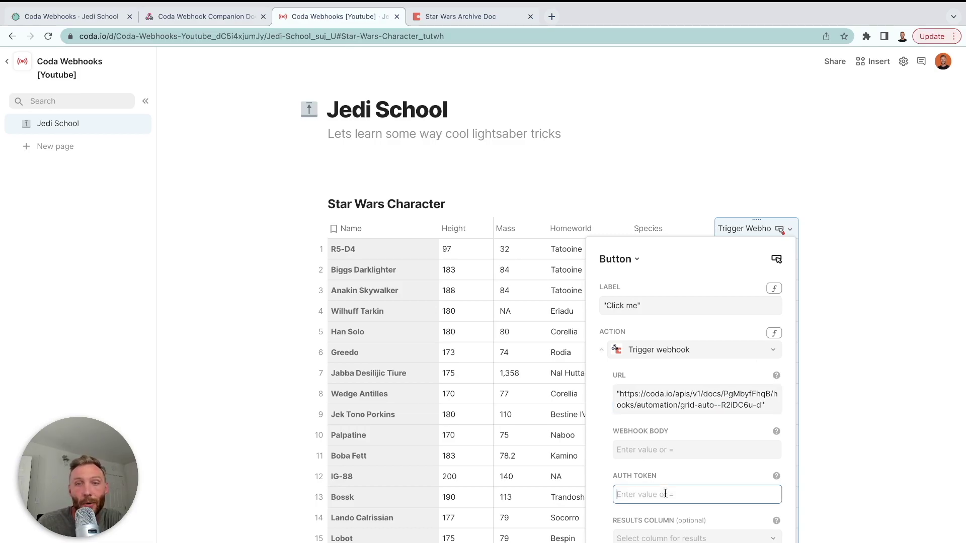
Create an API token in the archive doc and paste it as the button's auth token
{"action": "left_click", "coordinate": [459, 17]}
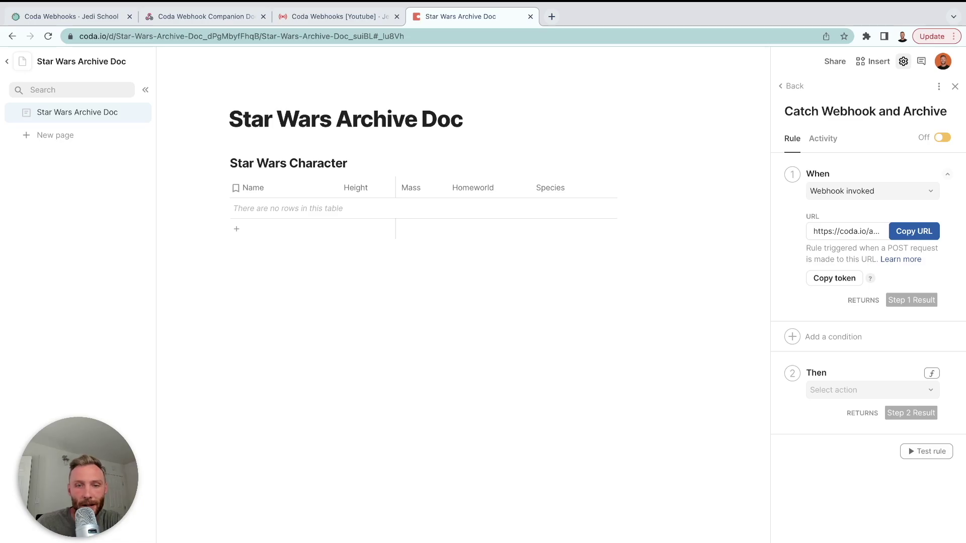
{"action": "left_click", "coordinate": [337, 16]}
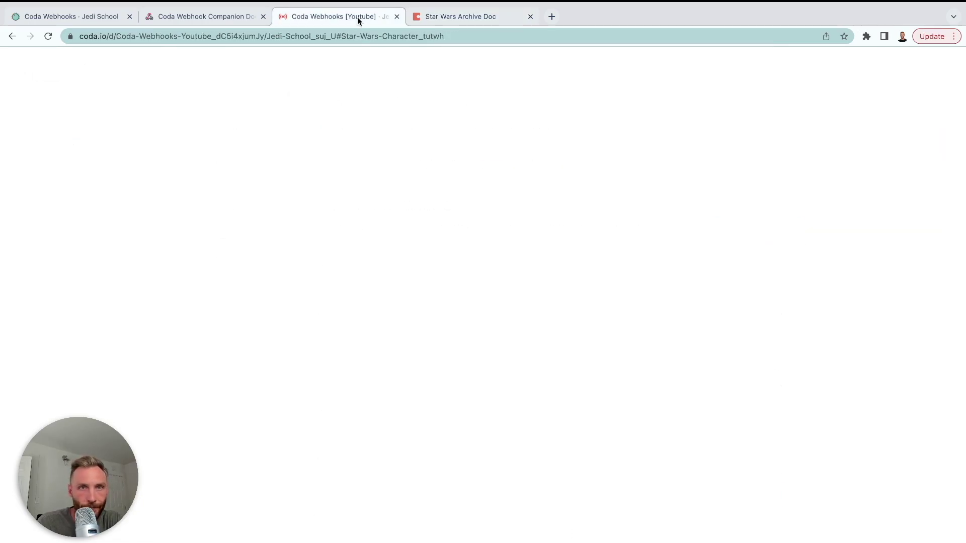
{"action": "key", "text": "super+v"}
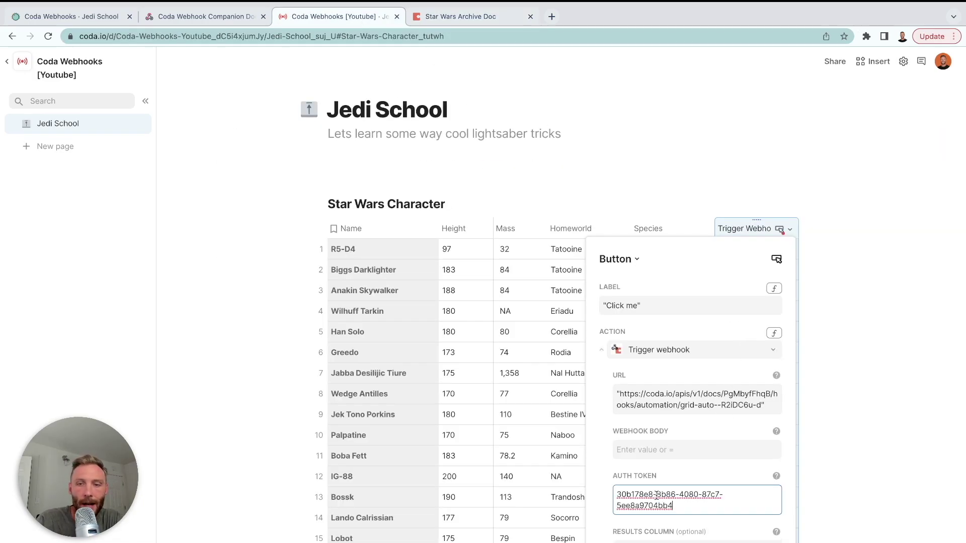
{"action": "left_click", "coordinate": [600, 511]}
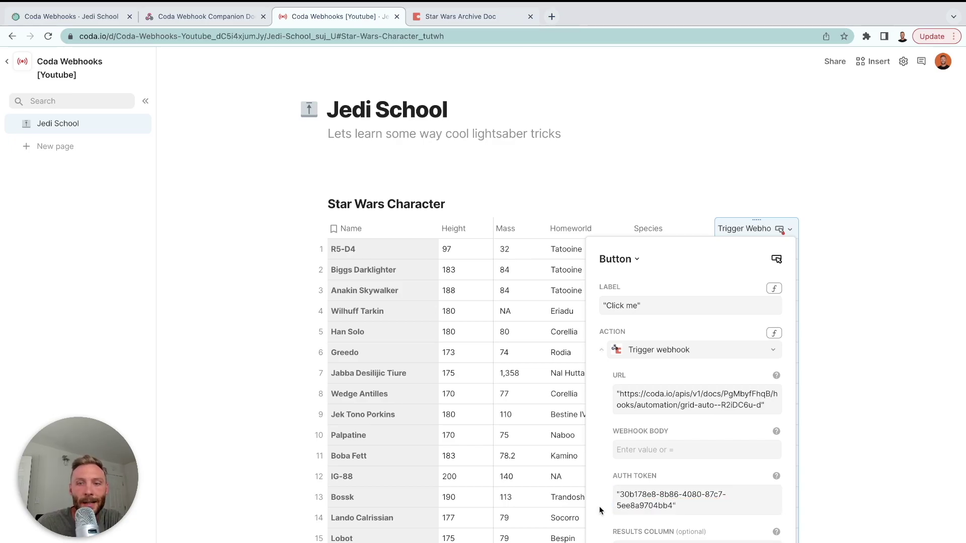
Enter an empty WebhookBody() formula in the button's webhook body field
{"action": "left_click", "coordinate": [674, 451]}
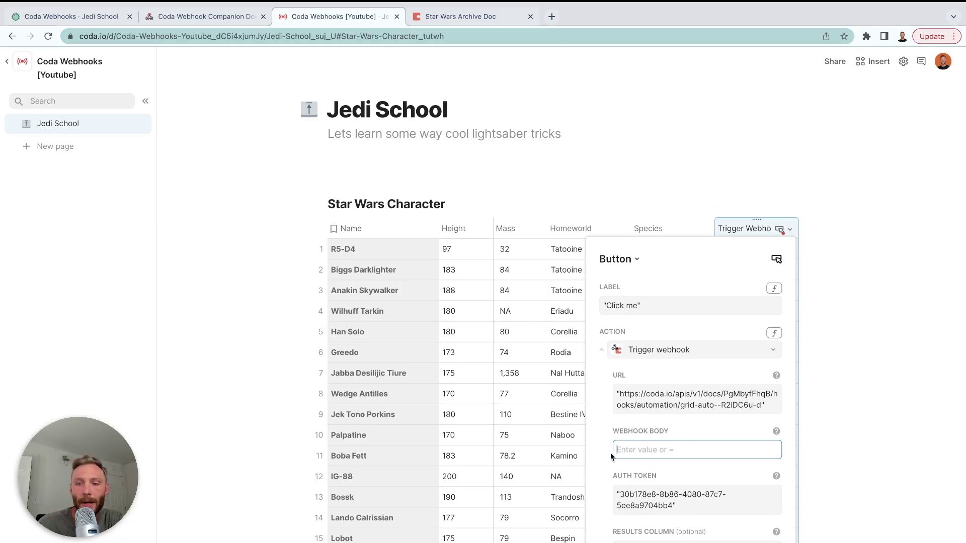
{"action": "type", "text": "="}
{"action": "key", "text": "Down"}
{"action": "key", "text": "Down"}
{"action": "key", "text": "Down"}
{"action": "key", "text": "Down"}
{"action": "key", "text": "Down"}
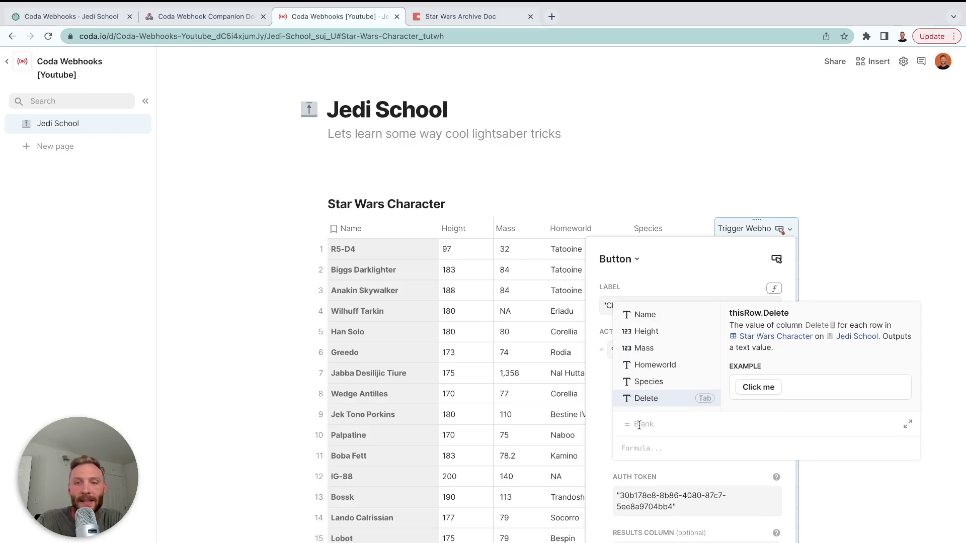
{"action": "type", "text": "web"}
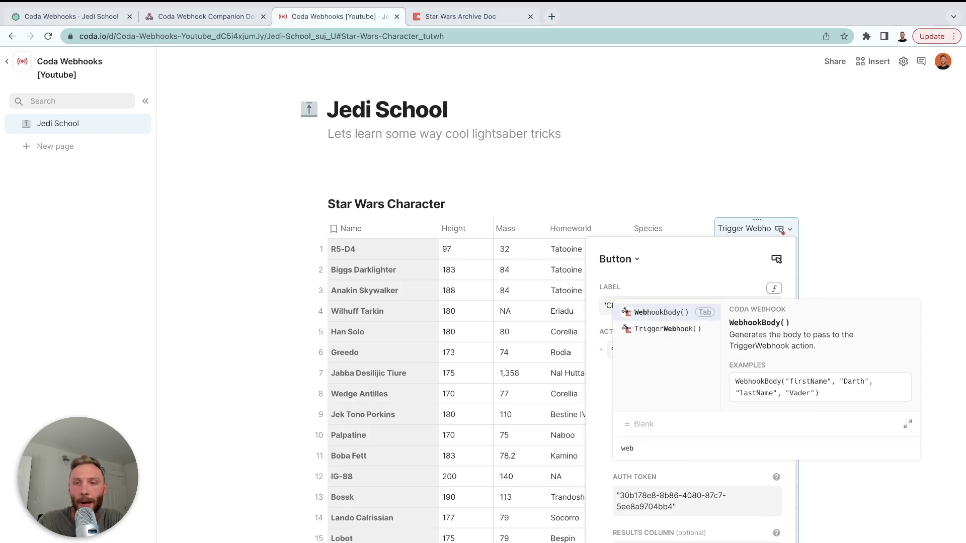
{"action": "key", "text": "Tab"}
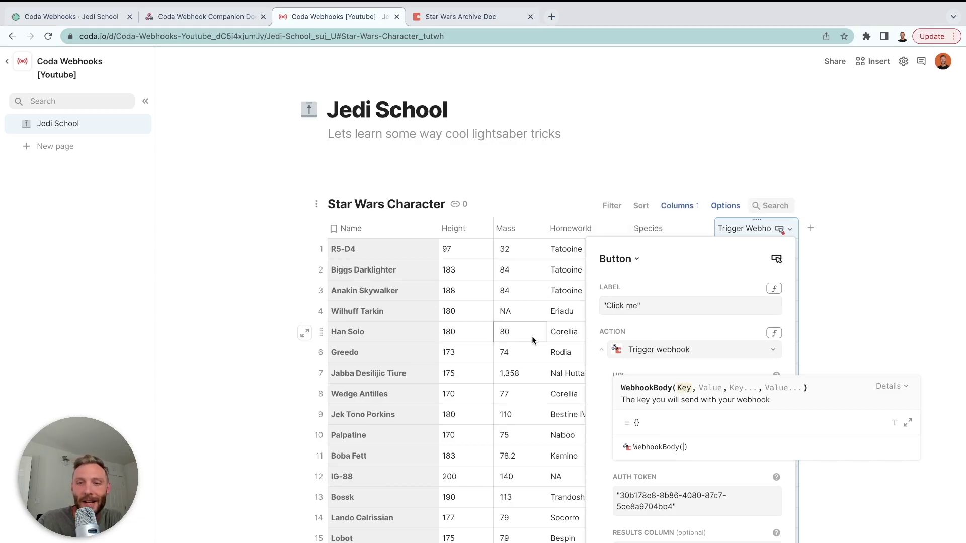
Add name, height and mass keys mapped to thisRow.Name, Height and Mass
{"action": "type", "text": "\"name\""}
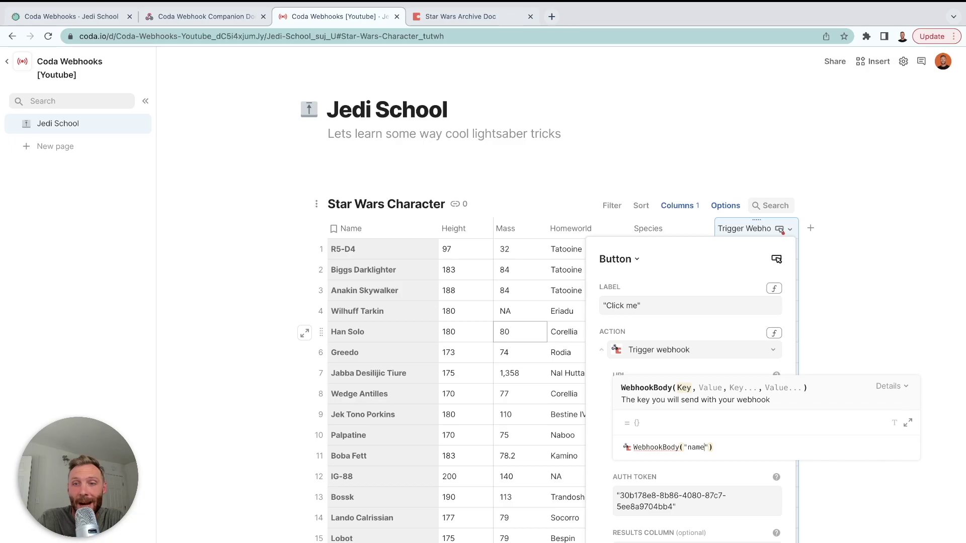
{"action": "type", "text": ", "}
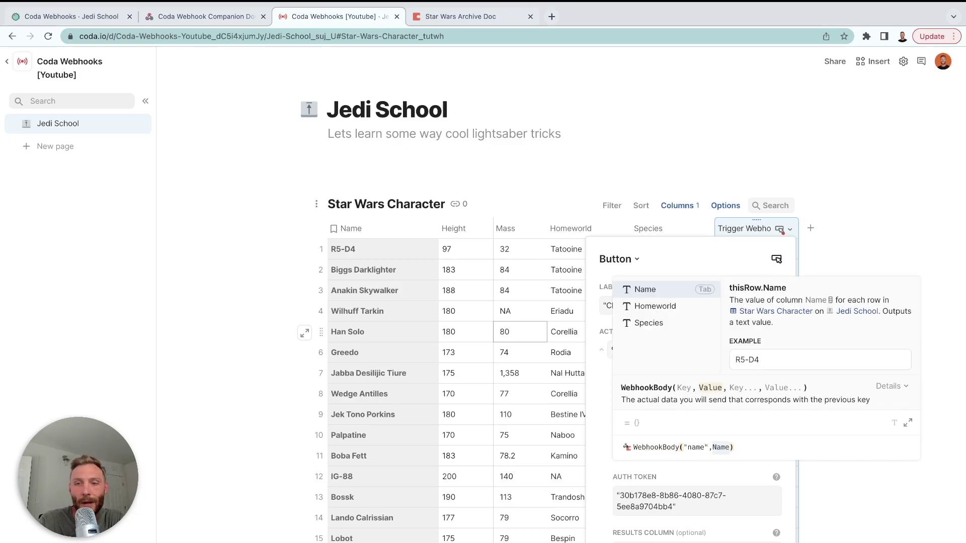
{"action": "type", "text": "thisRow.n"}
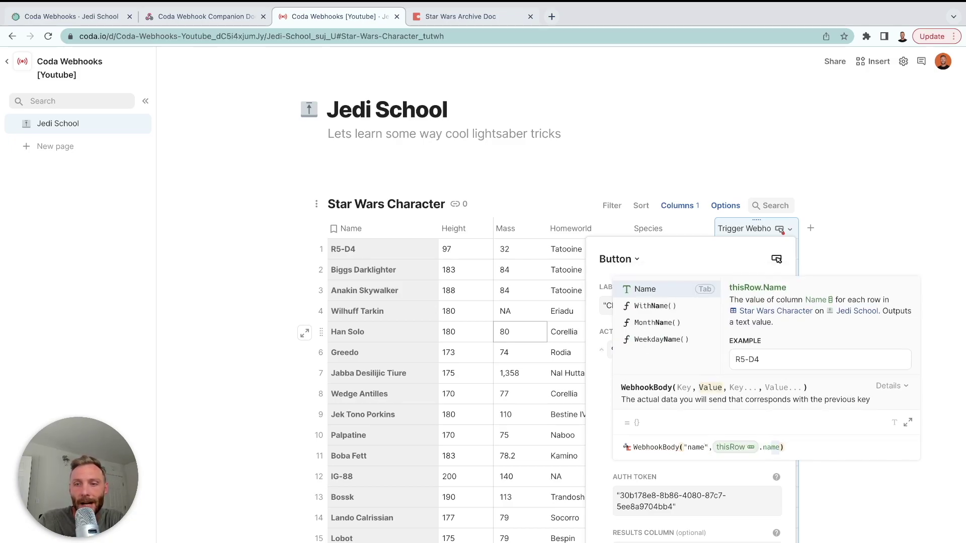
{"action": "key", "text": "Tab"}
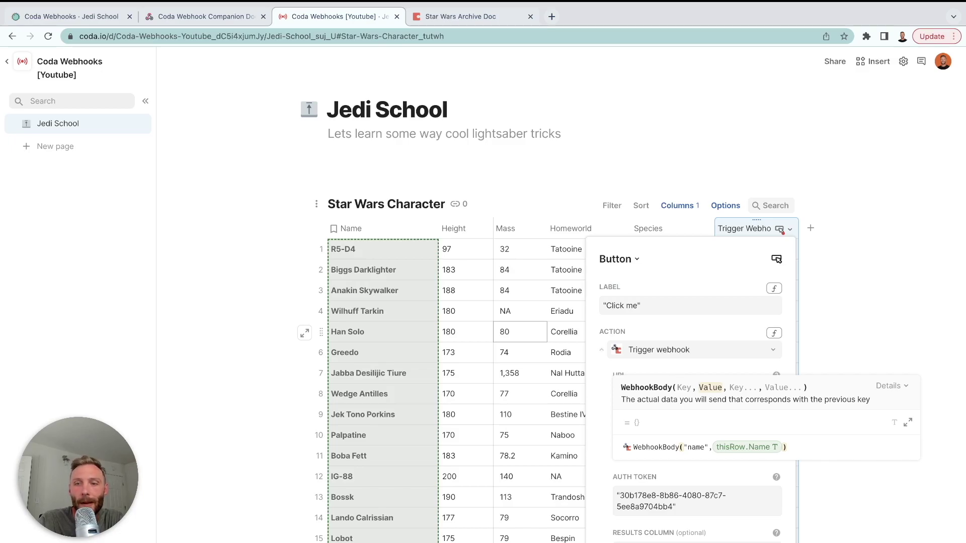
{"action": "type", "text": ",\"hei"}
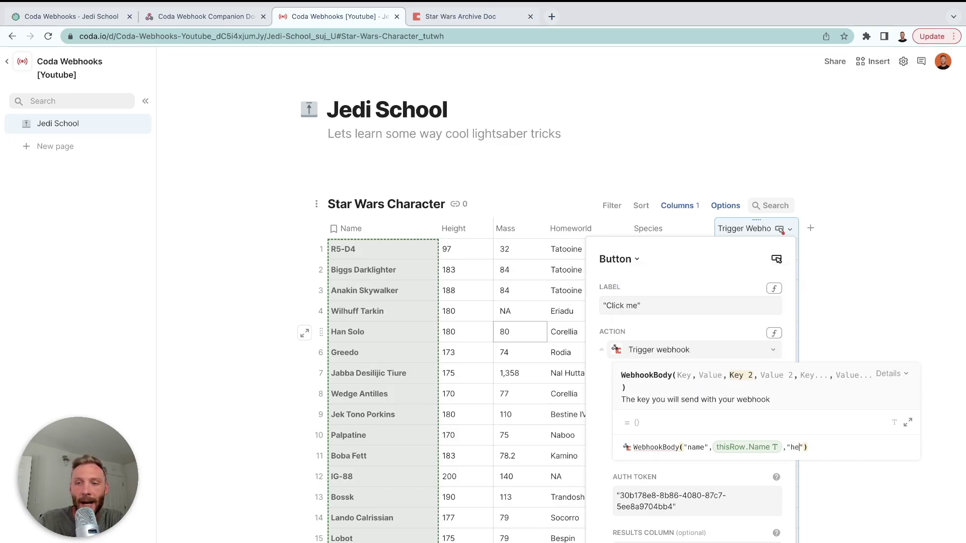
{"action": "type", "text": "ght"}
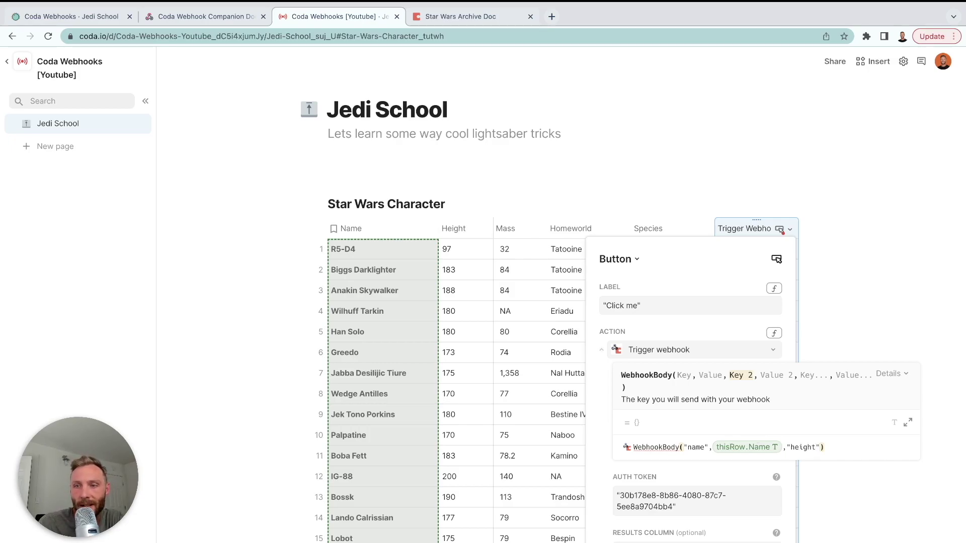
{"action": "type", "text": ",Name"}
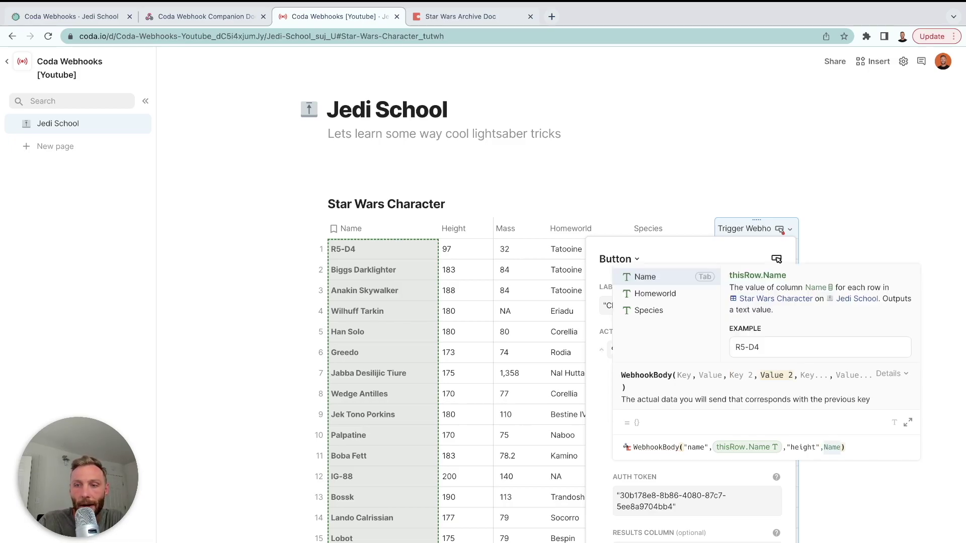
{"action": "key", "text": "BackSpace"}
{"action": "key", "text": "BackSpace"}
{"action": "key", "text": "BackSpace"}
{"action": "key", "text": "BackSpace"}
{"action": "type", "text": "height"}
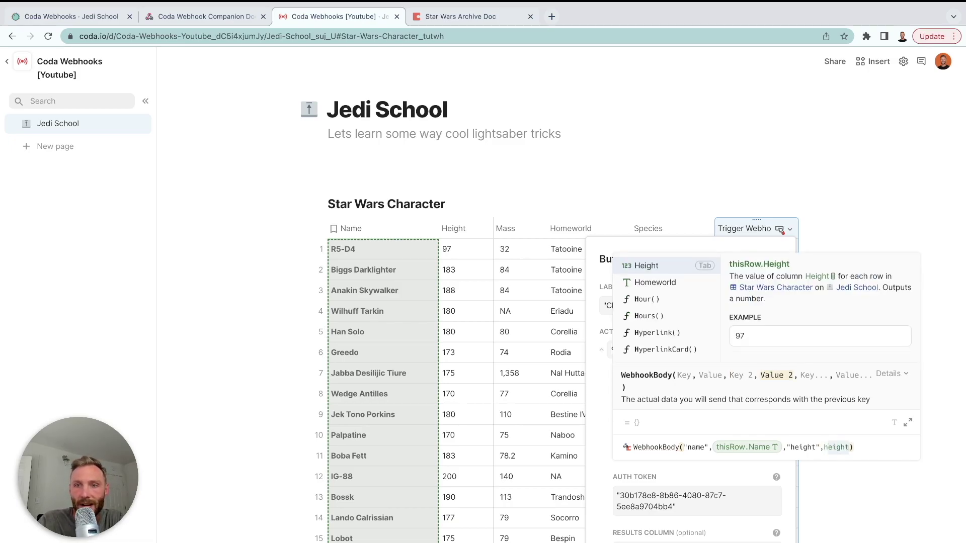
{"action": "key", "text": "Tab"}
{"action": "type", "text": ",\""}
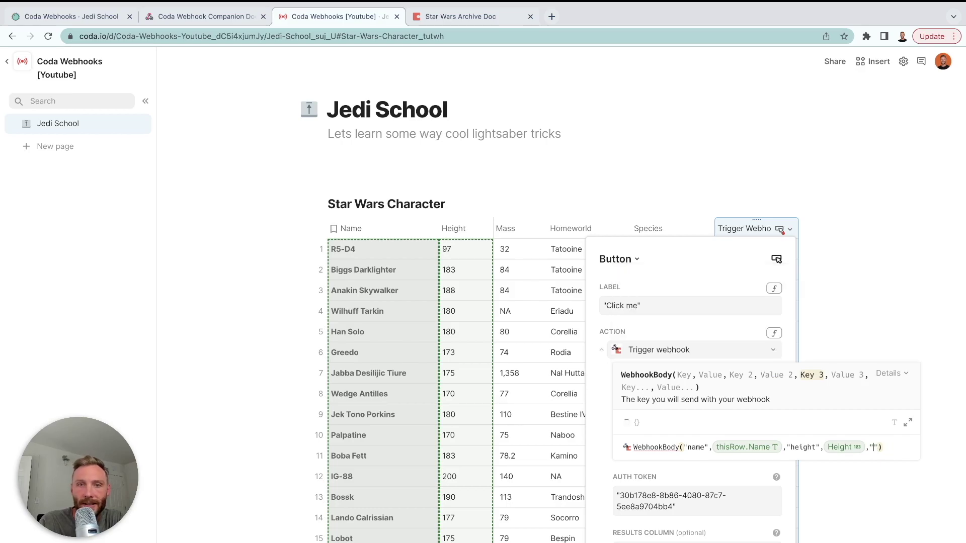
{"action": "type", "text": "mass"}
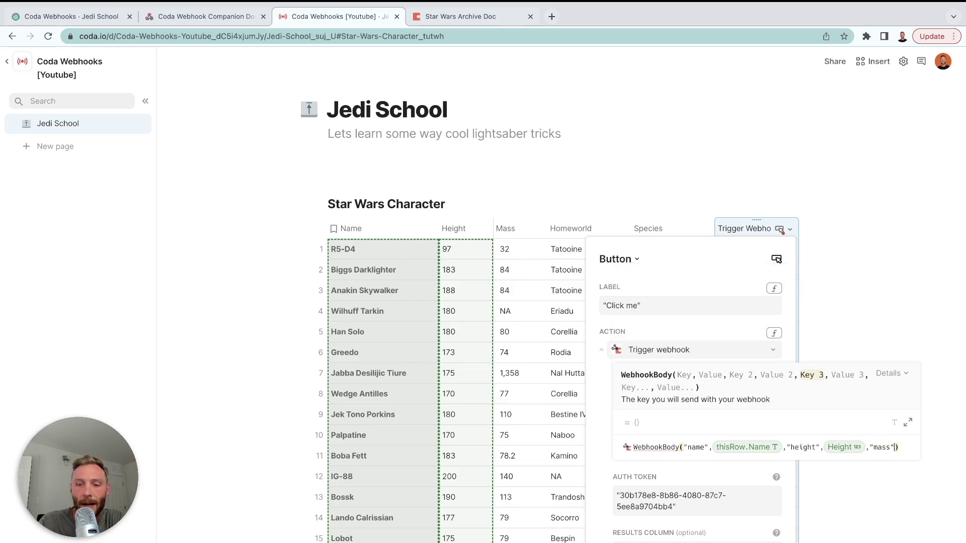
{"action": "type", "text": ",NameM"}
{"action": "key", "text": "Tab"}
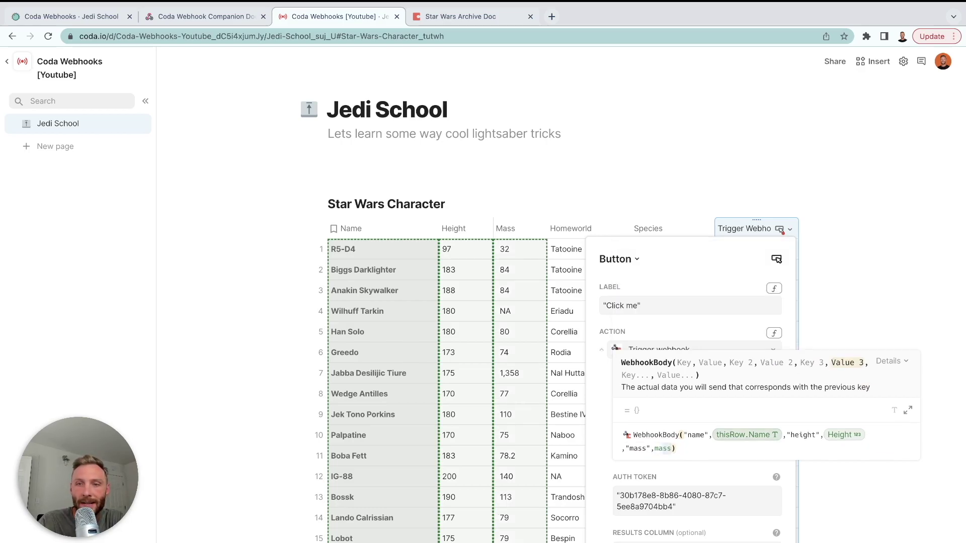
Add world and species keys mapped to the Homeworld and Species columns
{"action": "type", "text": ",Name"}
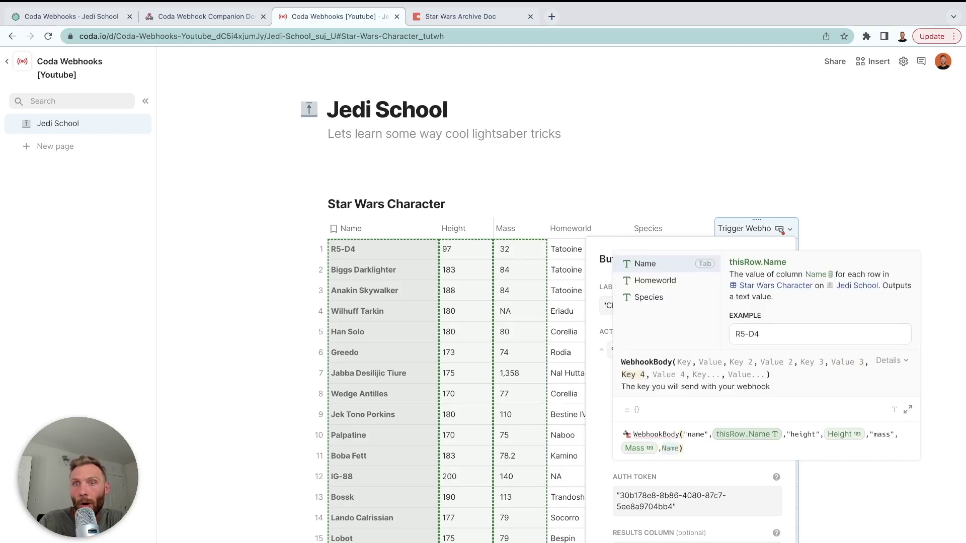
{"action": "key", "text": "BackSpace"}
{"action": "key", "text": "BackSpace"}
{"action": "key", "text": "BackSpace"}
{"action": "key", "text": "BackSpace"}
{"action": "type", "text": "\"word"}
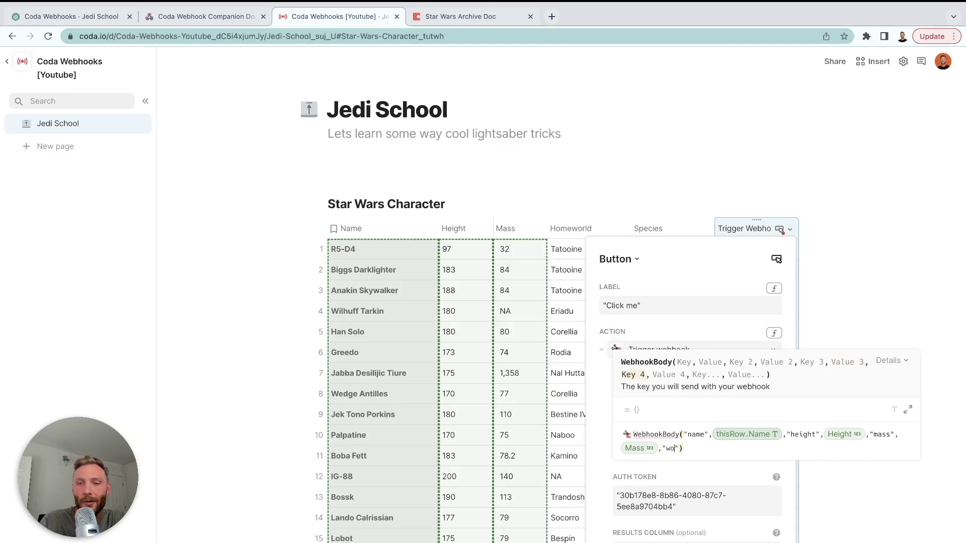
{"action": "key", "text": "BackSpace"}
{"action": "key", "text": "BackSpace"}
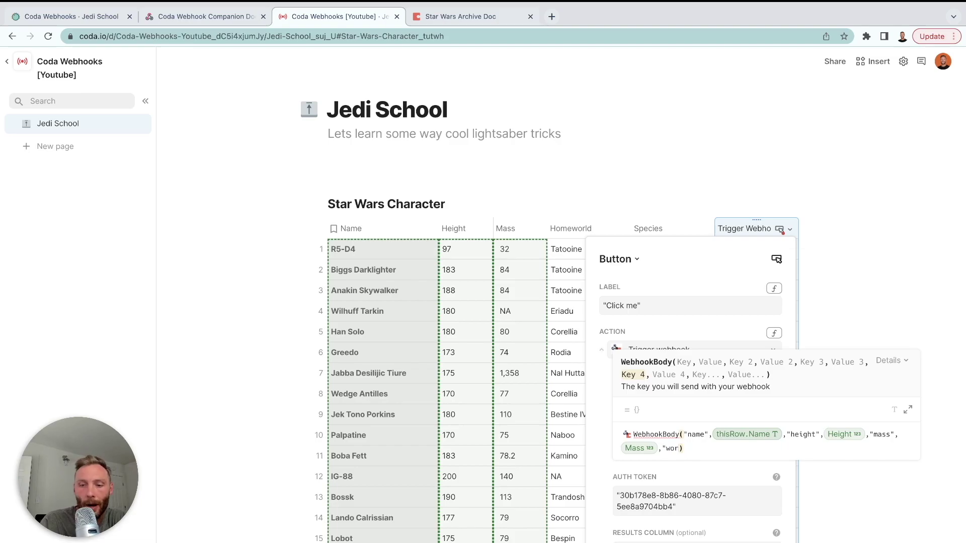
{"action": "type", "text": "ld\""}
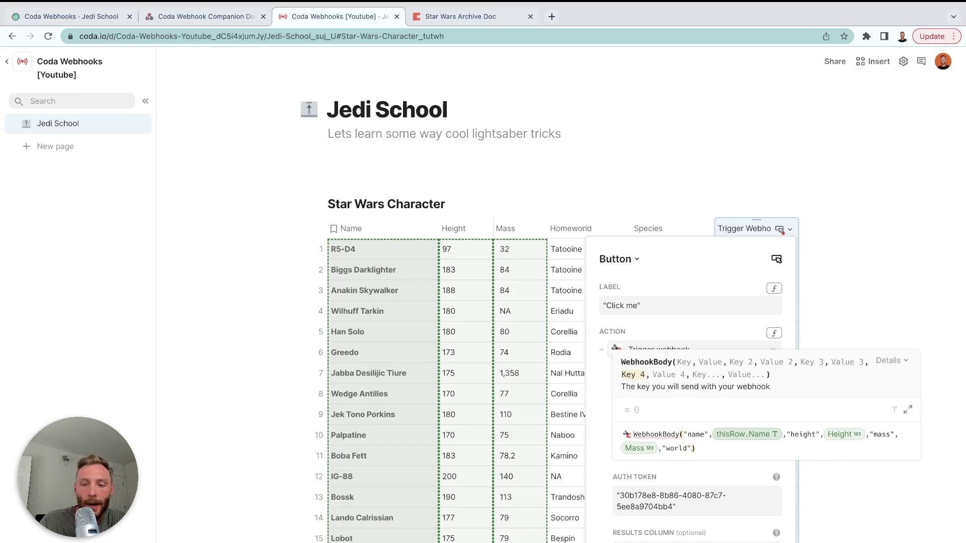
{"action": "type", "text": ",Homeworld"}
{"action": "key", "text": "Return"}
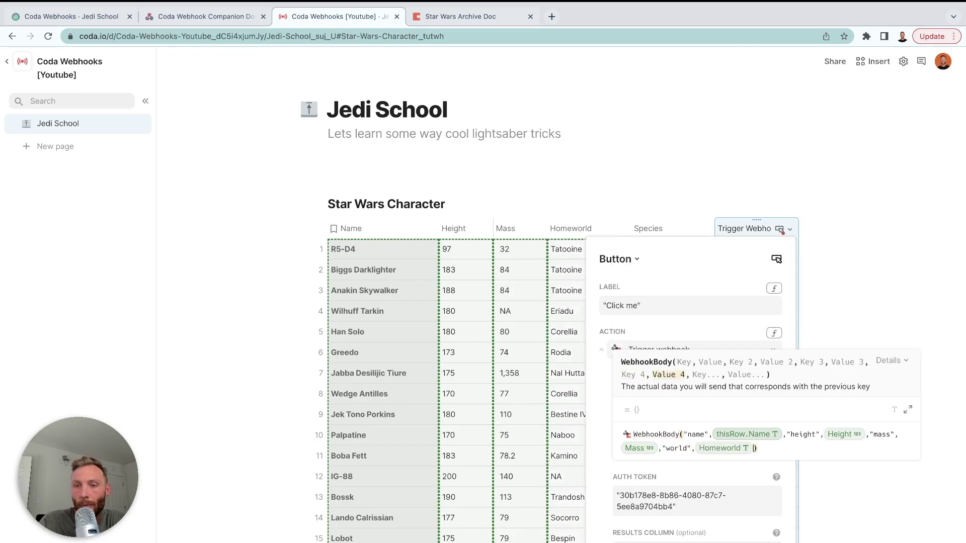
{"action": "type", "text": ","}
{"action": "type", "text": "\"species\""}
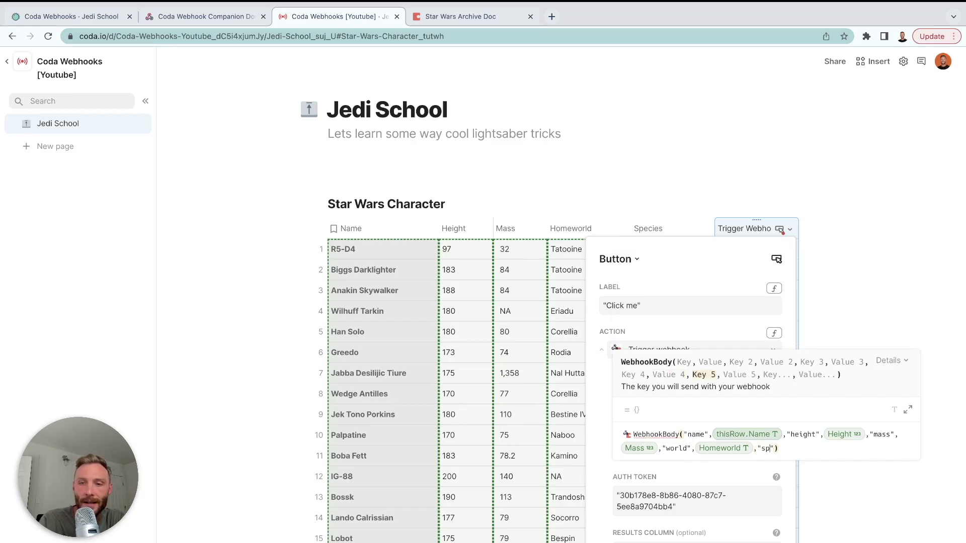
{"action": "type", "text": ","}
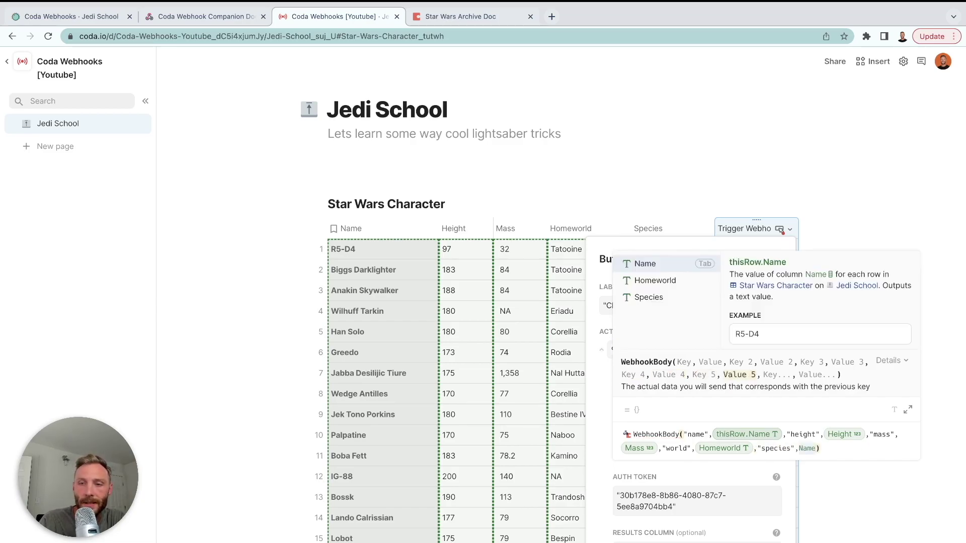
{"action": "type", "text": "\""}
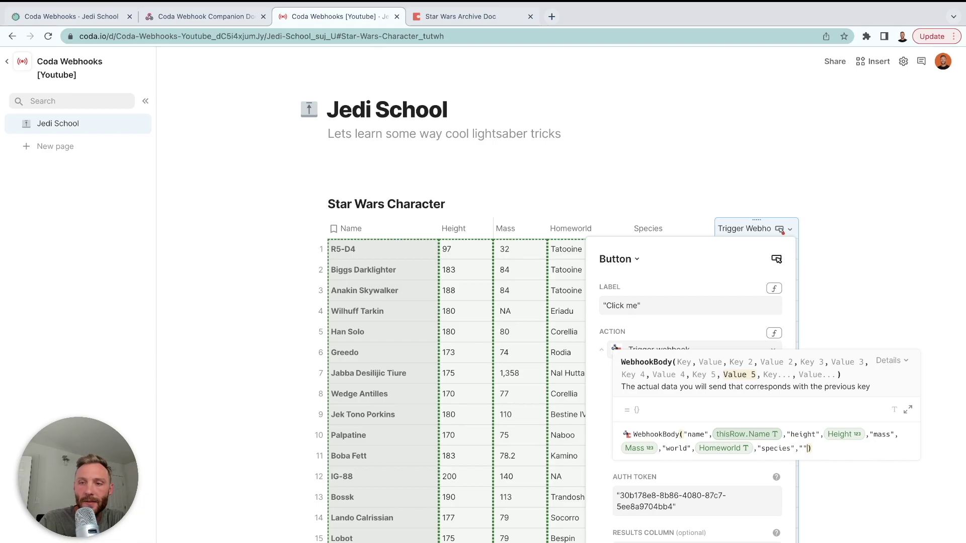
{"action": "key", "text": "BackSpace"}
{"action": "type", "text": "Spe"}
{"action": "key", "text": "Return"}
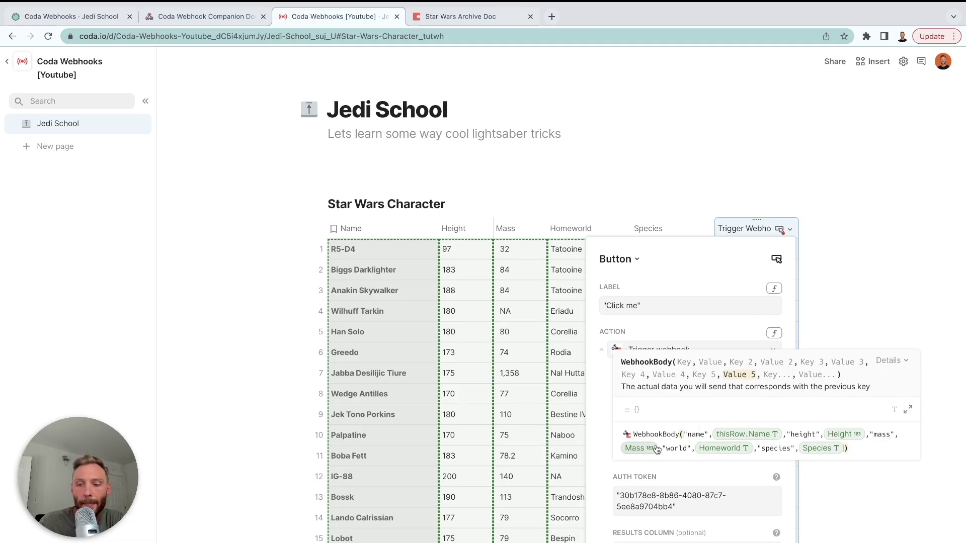
Screenshot the finished webhook body formula and close the button settings
{"action": "key", "text": "super+shift+4"}
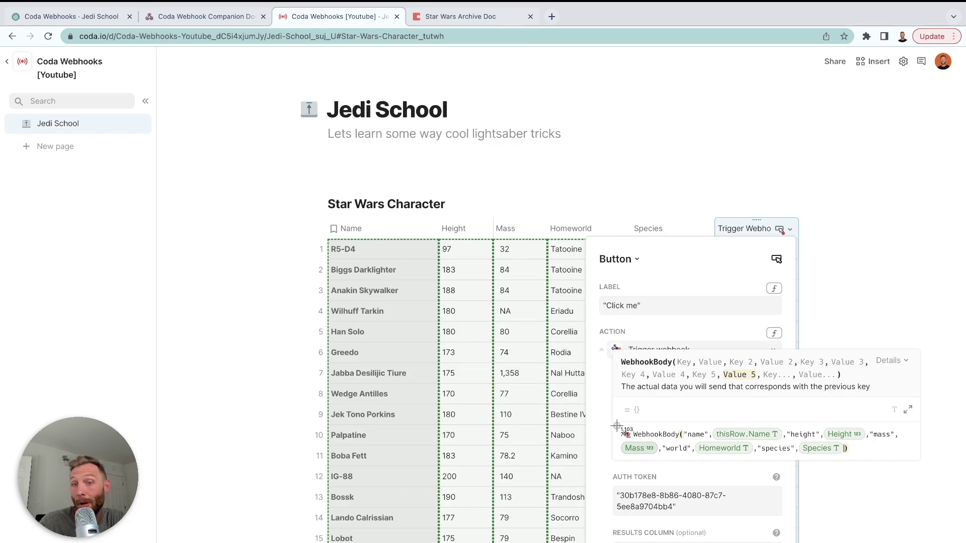
{"action": "left_click_drag", "start_coordinate": [618, 426], "coordinate": [912, 459]}
{"action": "key", "text": "super+shift+5"}
{"action": "key", "text": "Escape"}
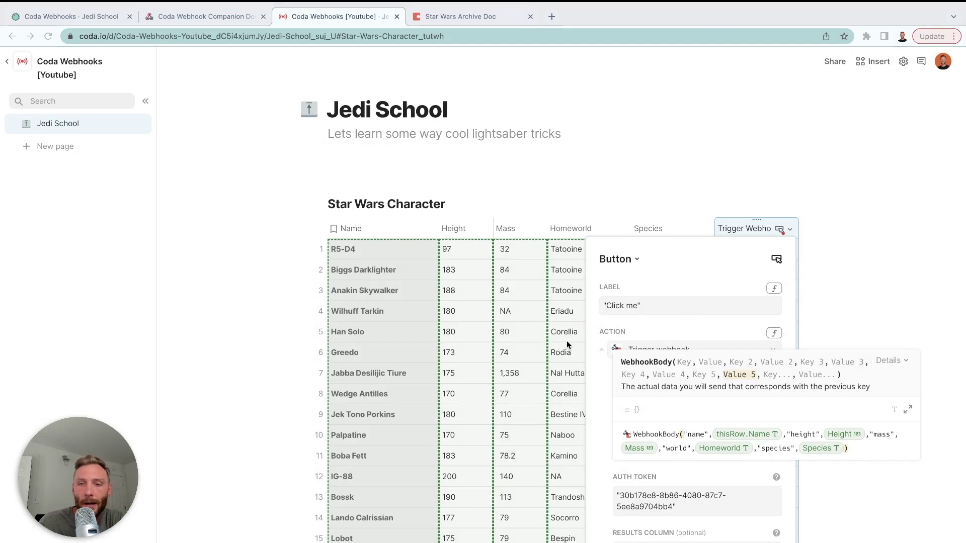
{"action": "left_click", "coordinate": [562, 309]}
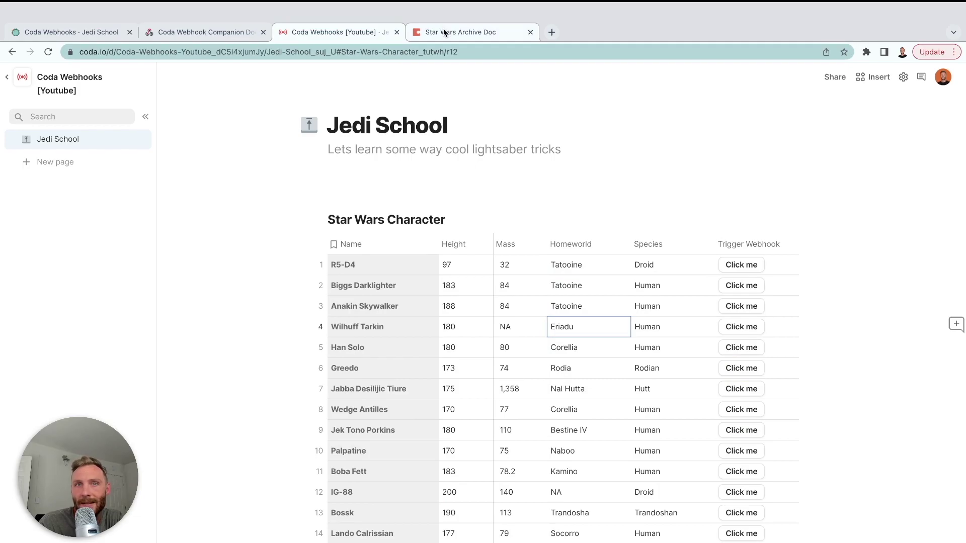
Paste the WebhookBody formula screenshot below the table in the Star Wars Archive Doc
{"action": "left_click", "coordinate": [442, 28]}
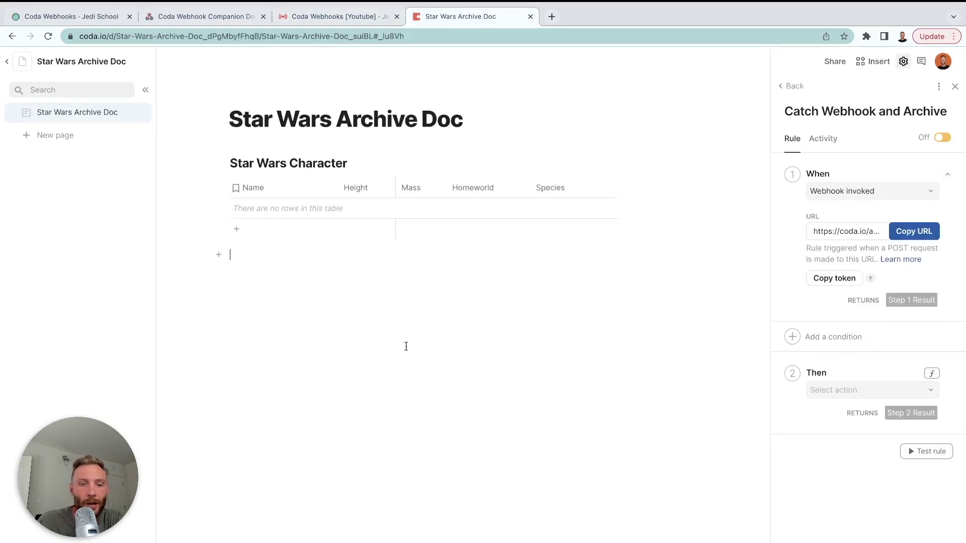
{"action": "type", "text": "WebhookBody(\"name\",thisRow.Name,\"height\",Height,\"mass\",Mass,\"world\",Homeworld,\"species\",Species)"}
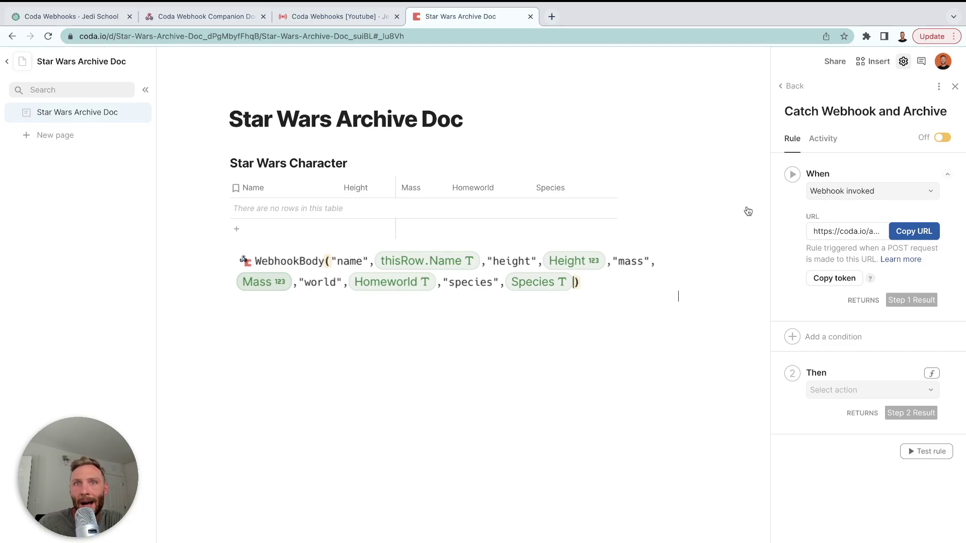
{"action": "left_click", "coordinate": [336, 16]}
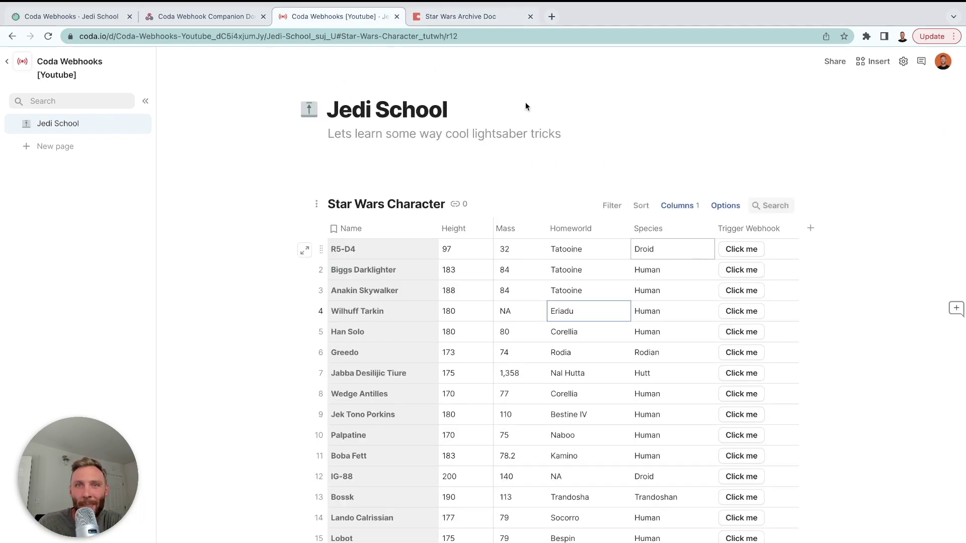
Make the archive rule's action add a row to the Star Wars Character table
{"action": "left_click", "coordinate": [472, 11]}
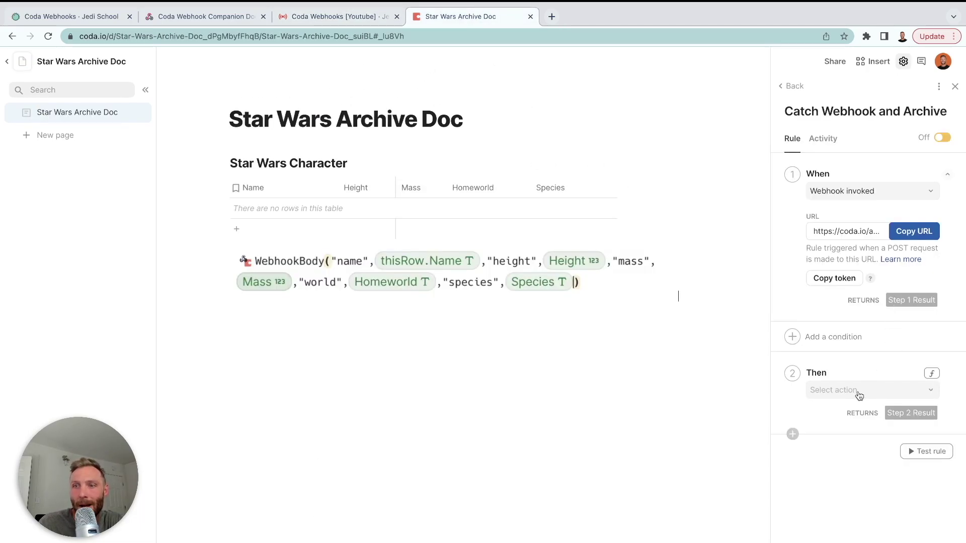
{"action": "left_click", "coordinate": [885, 398]}
{"action": "left_click", "coordinate": [845, 410]}
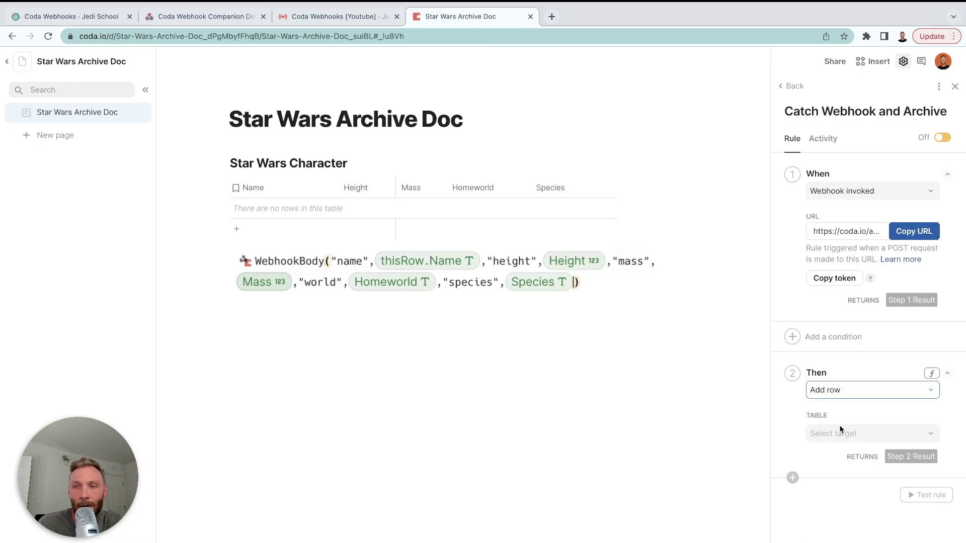
{"action": "left_click", "coordinate": [835, 437]}
{"action": "left_click", "coordinate": [843, 457]}
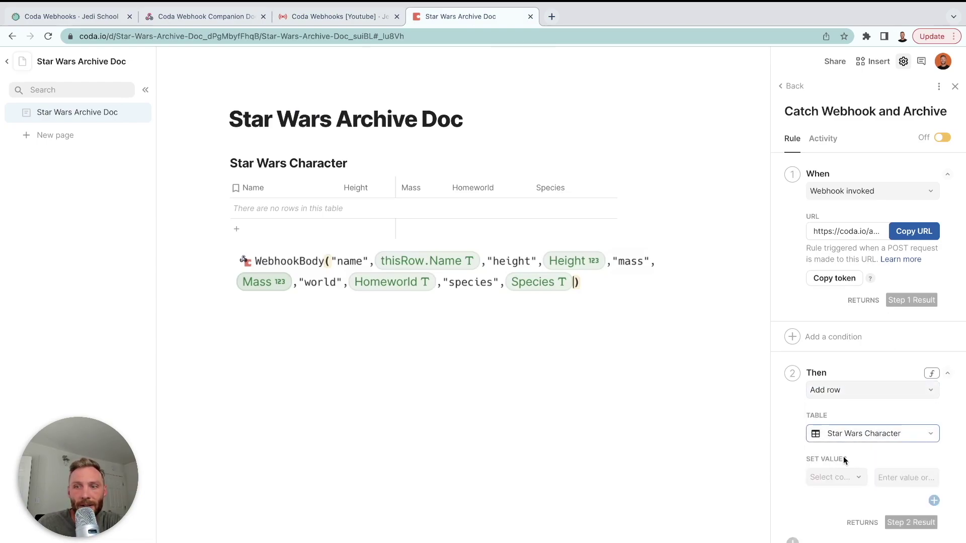
Add value slots for Name, Height, Mass, Homeworld and Species, leaving them empty
{"action": "left_click", "coordinate": [854, 479]}
{"action": "left_click", "coordinate": [851, 498]}
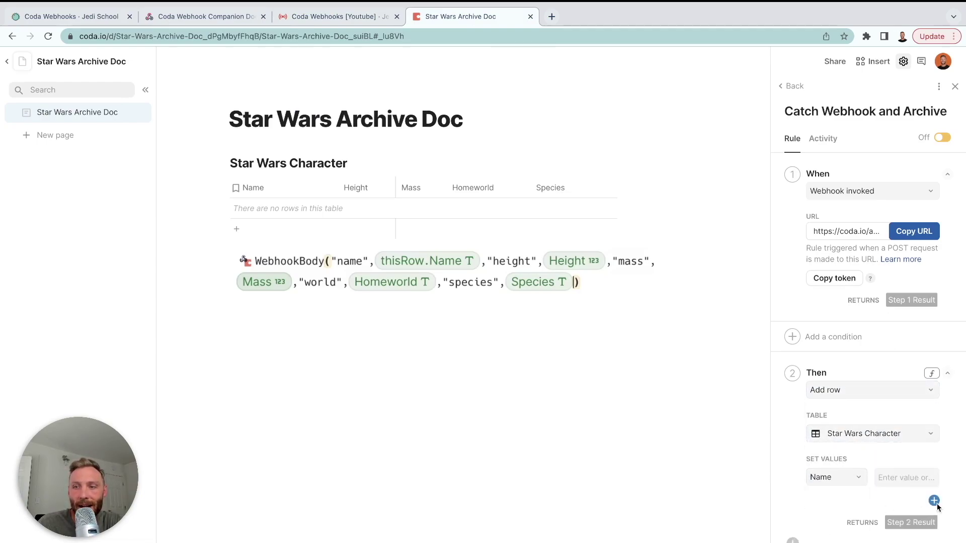
{"action": "left_click", "coordinate": [934, 501]}
{"action": "left_click", "coordinate": [934, 525]}
{"action": "left_click", "coordinate": [935, 542]}
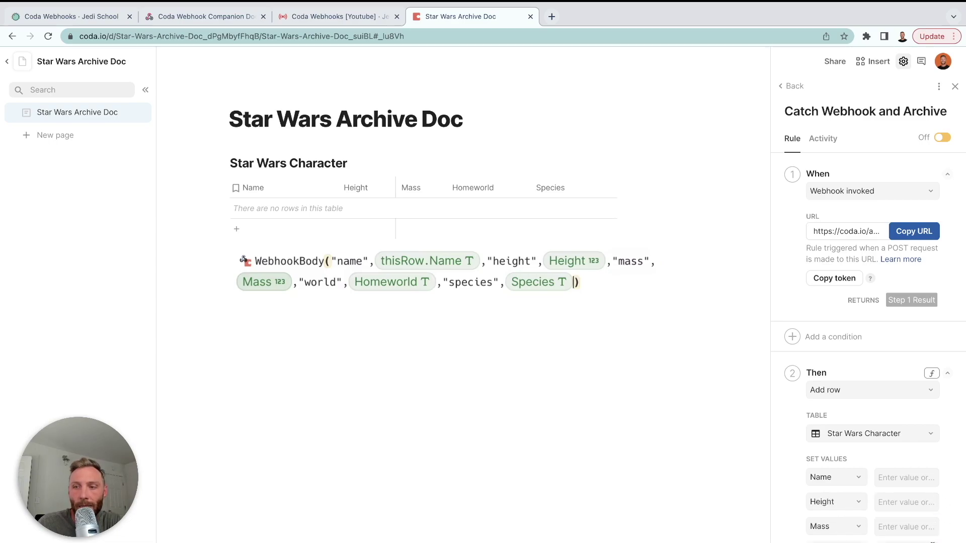
{"action": "scroll", "coordinate": [934, 540], "scroll_direction": "down", "scroll_amount": 2}
{"action": "left_click", "coordinate": [934, 498]}
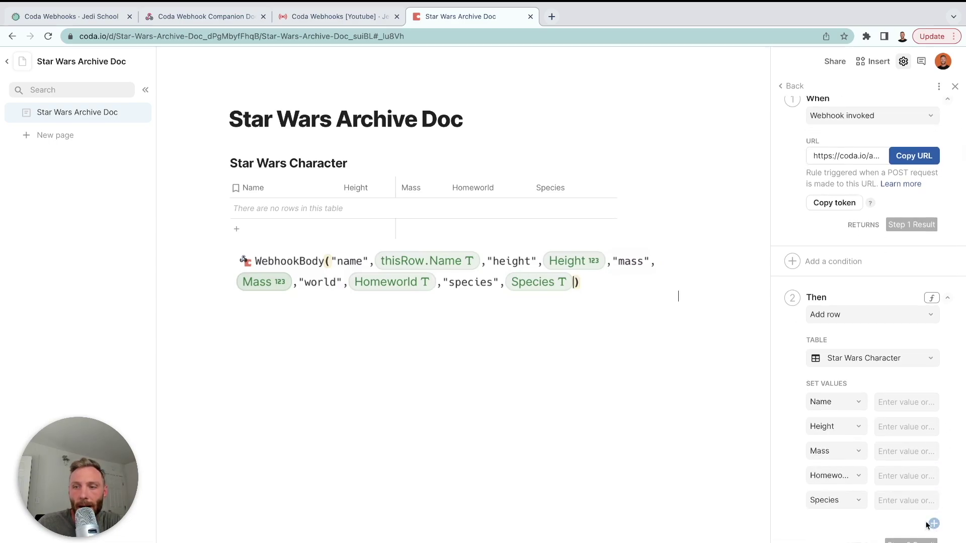
{"action": "left_click", "coordinate": [881, 402]}
{"action": "type", "text": "asdfl;kasjdf"}
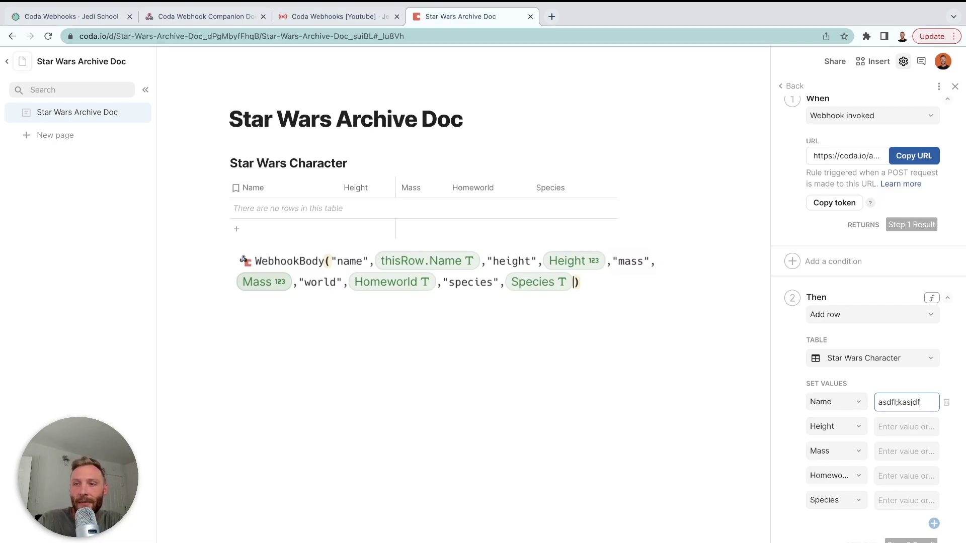
{"action": "key", "text": "BackSpace"}
{"action": "key", "text": "BackSpace"}
{"action": "key", "text": "BackSpace"}
{"action": "key", "text": "BackSpace"}
{"action": "key", "text": "BackSpace"}
{"action": "key", "text": "BackSpace"}
{"action": "key", "text": "BackSpace"}
{"action": "key", "text": "BackSpace"}
{"action": "key", "text": "BackSpace"}
{"action": "key", "text": "BackSpace"}
{"action": "key", "text": "BackSpace"}
{"action": "key", "text": "BackSpace"}
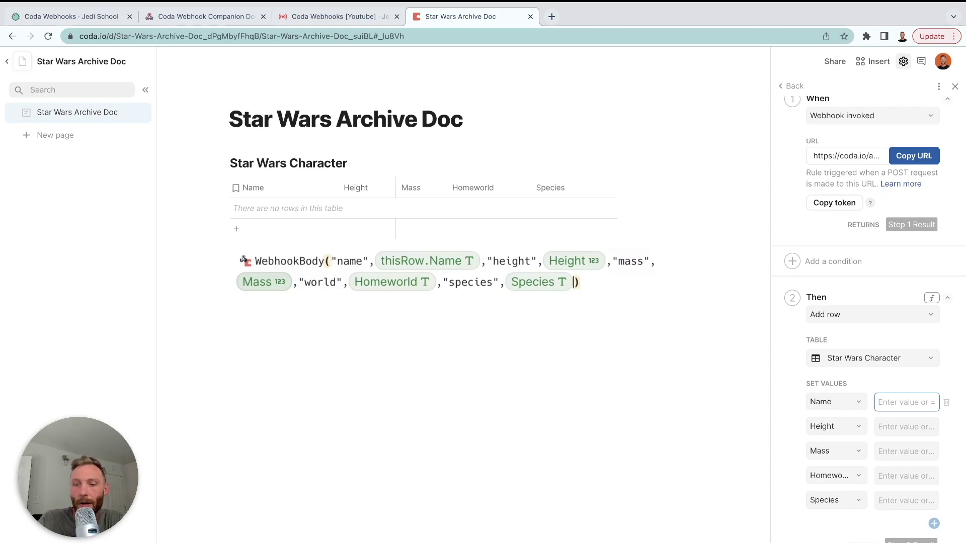
Set the Name value to Step 1 Result.ParseJSON("name")
{"action": "key", "text": "equal"}
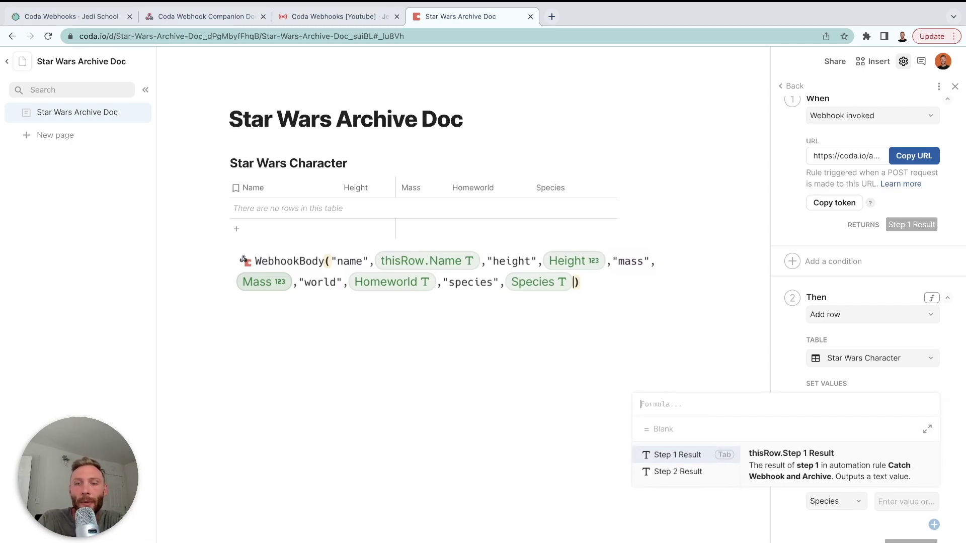
{"action": "key", "text": "Tab"}
{"action": "type", "text": ".par"}
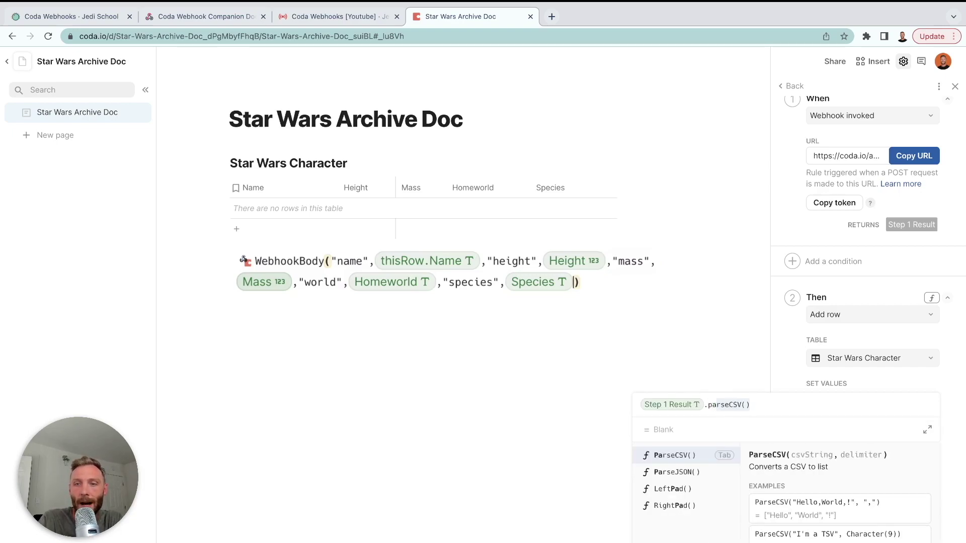
{"action": "key", "text": "Down"}
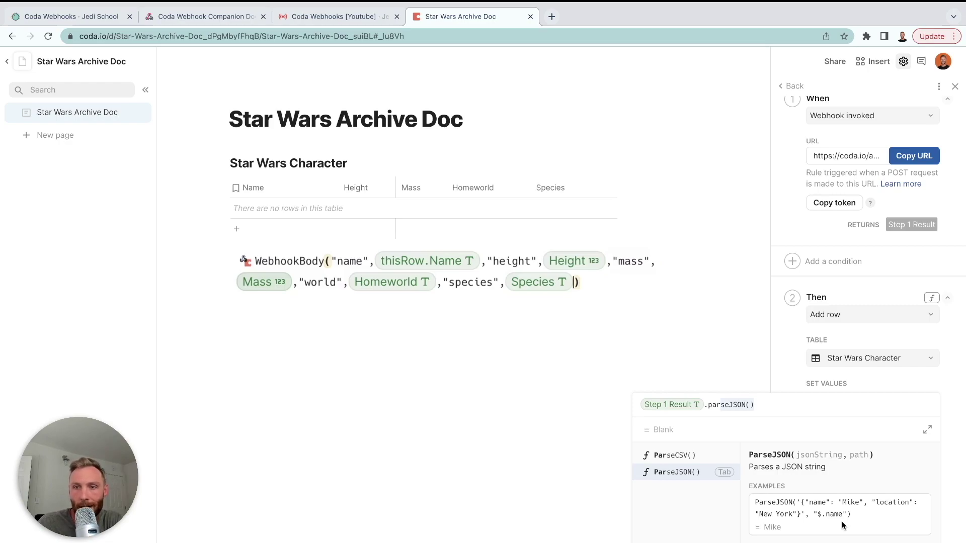
{"action": "key", "text": "Tab"}
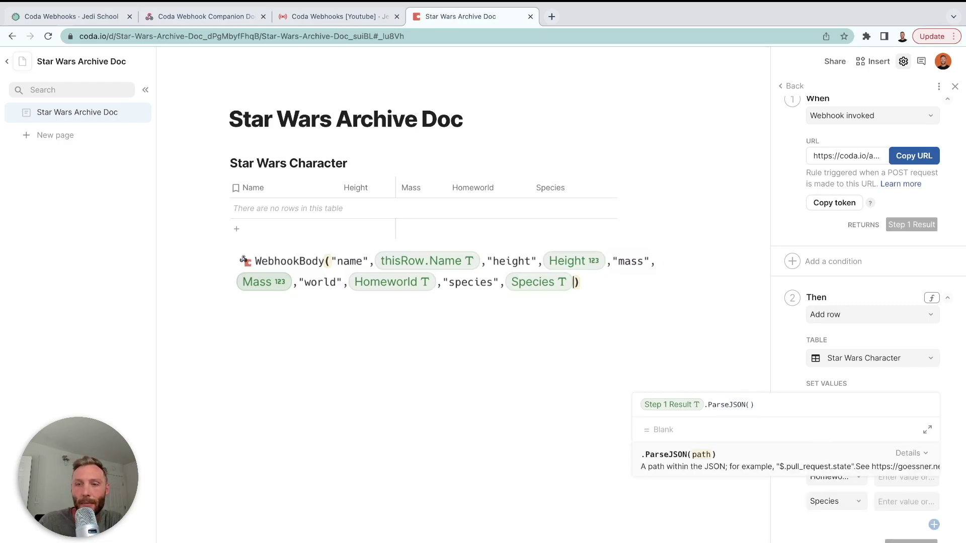
{"action": "type", "text": "\""}
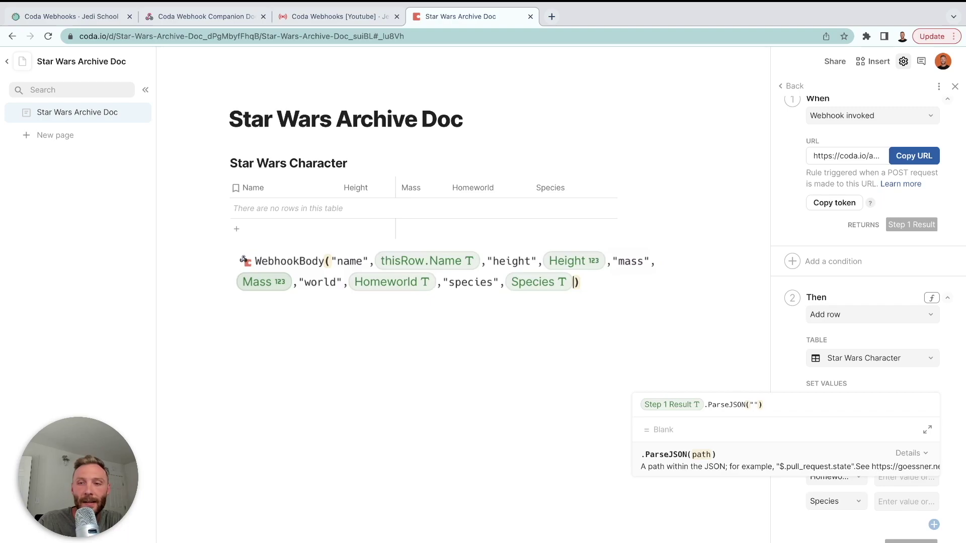
{"action": "type", "text": "name"}
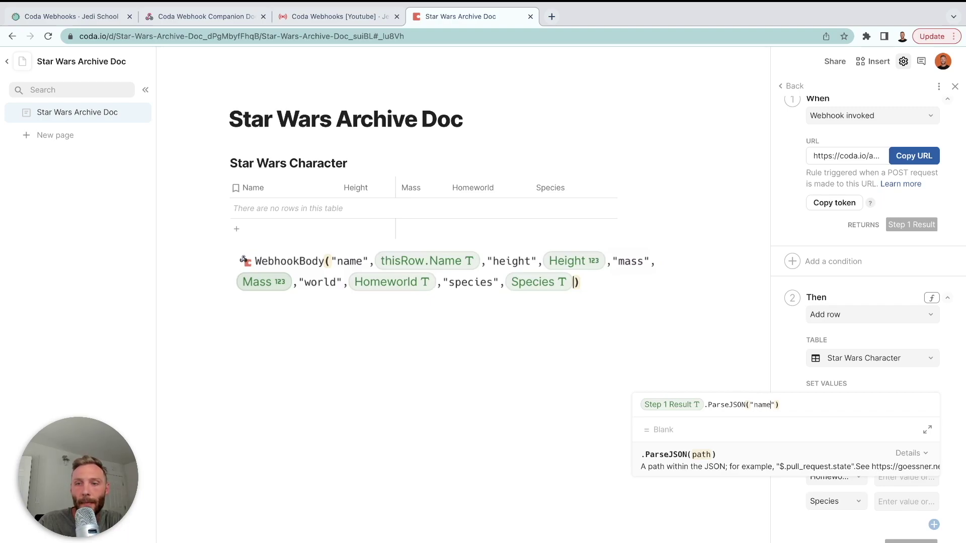
{"action": "key", "text": "Return"}
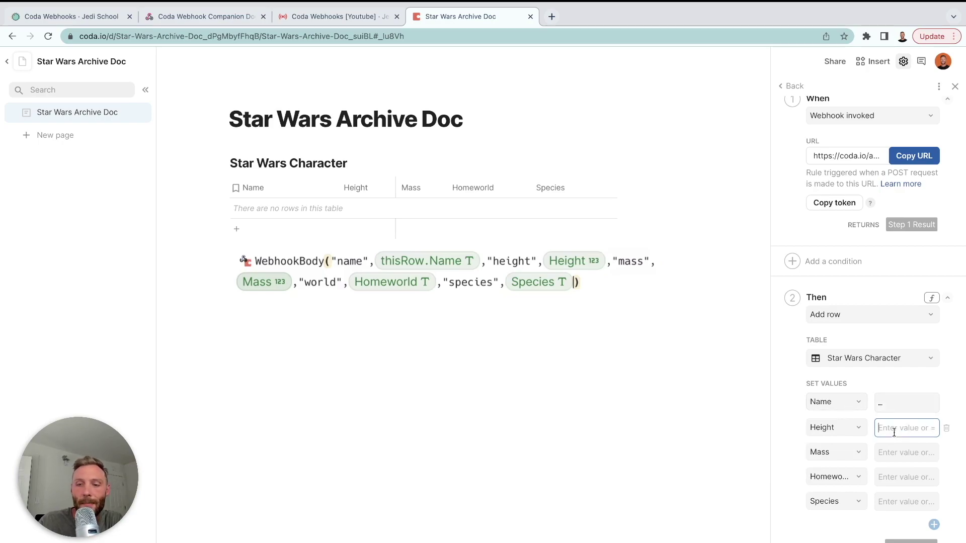
Set the Height value to Step 1 Result.ParseJSON("height")
{"action": "left_click", "coordinate": [901, 427]}
{"action": "key", "text": "Tab"}
{"action": "type", "text": ".par"}
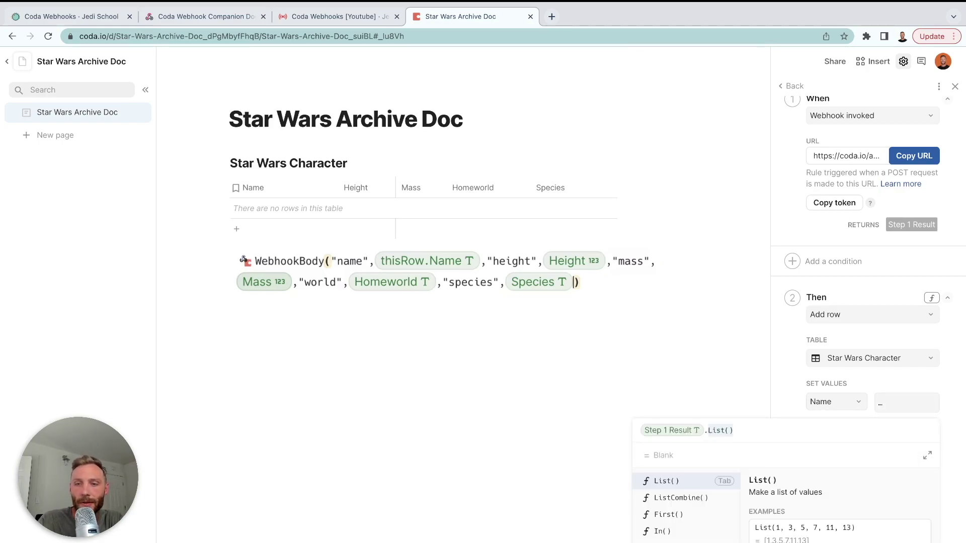
{"action": "key", "text": "Left"}
{"action": "type", "text": "\""}
{"action": "type", "text": "height"}
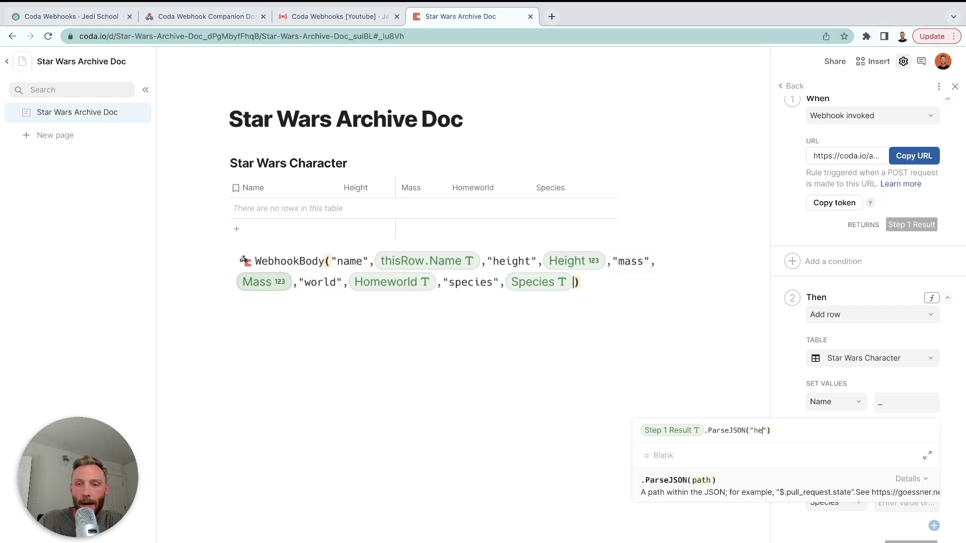
{"action": "key", "text": "Return"}
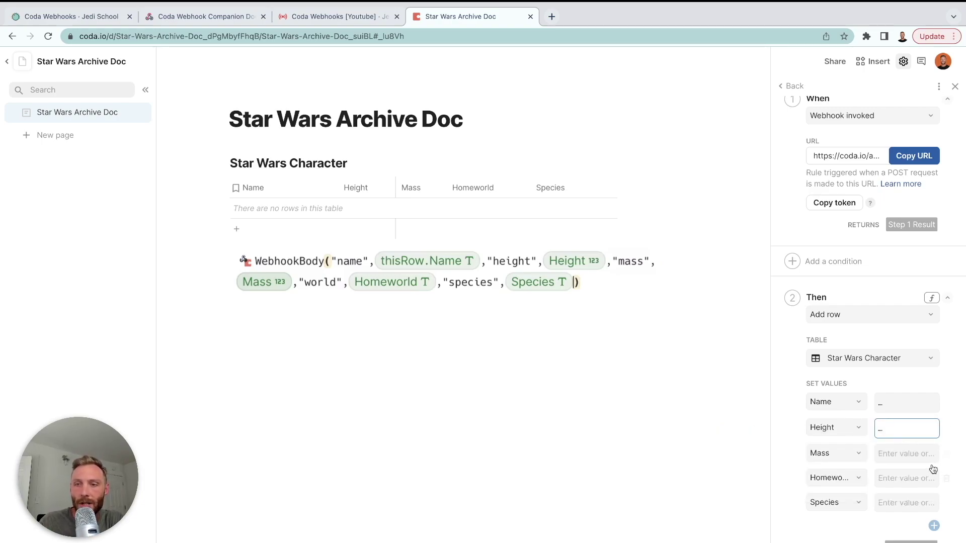
Set the Mass value to Step 1 Result.ParseJSON("mass")
{"action": "left_click", "coordinate": [911, 454]}
{"action": "type", "text": "st"}
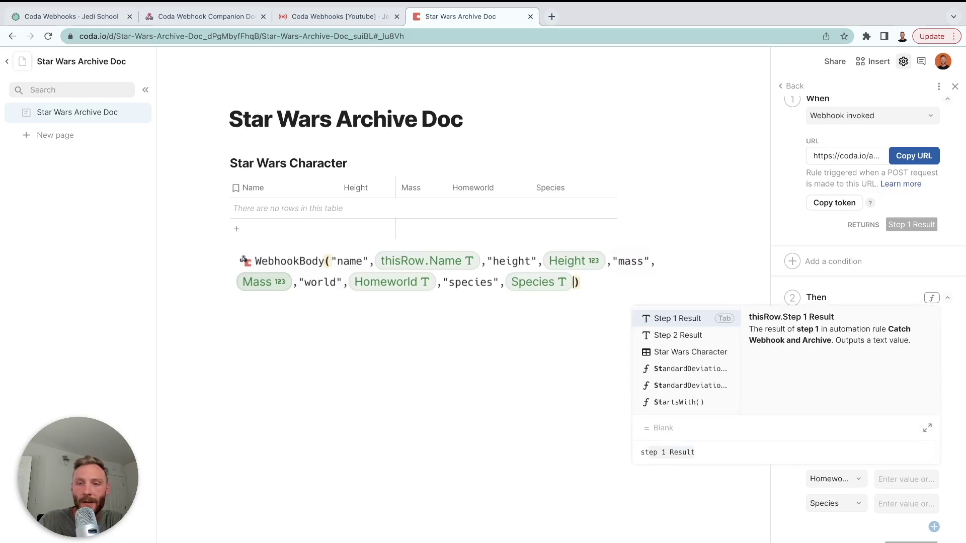
{"action": "key", "text": "Tab"}
{"action": "type", "text": ".pa"}
{"action": "type", "text": "rsej"}
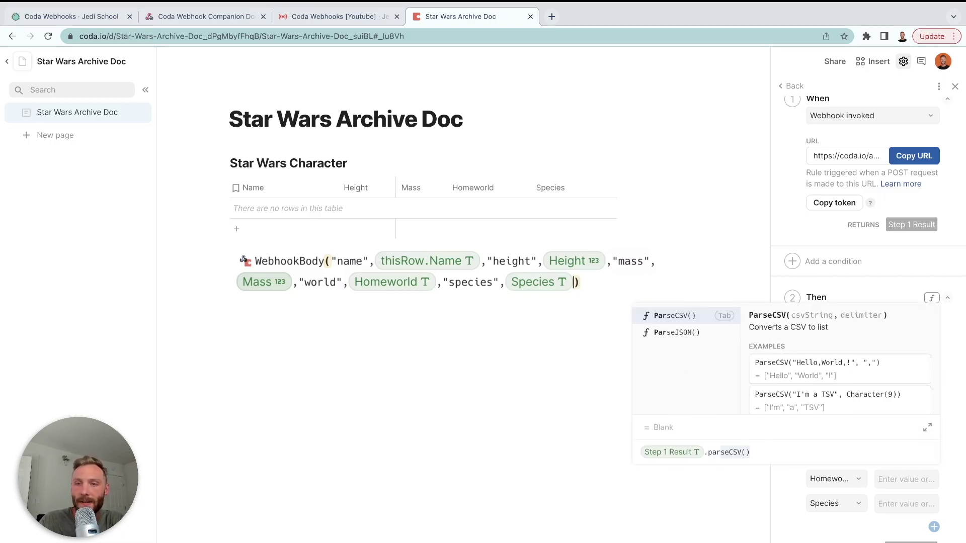
{"action": "key", "text": "Tab"}
{"action": "type", "text": "\"mass"}
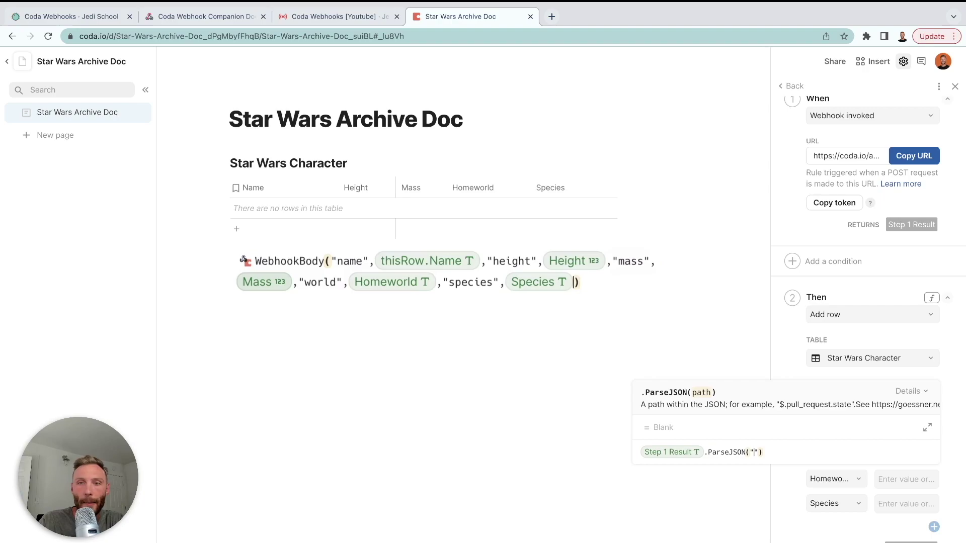
{"action": "key", "text": "Return"}
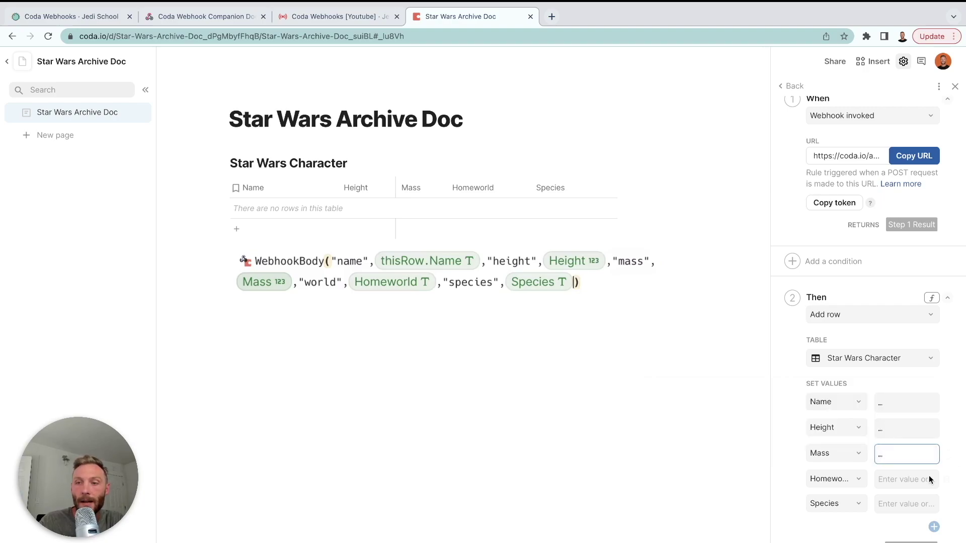
Set the Homeworld value to Step 1 Result.ParseJSON("world")
{"action": "left_click", "coordinate": [915, 478]}
{"action": "key", "text": "Tab"}
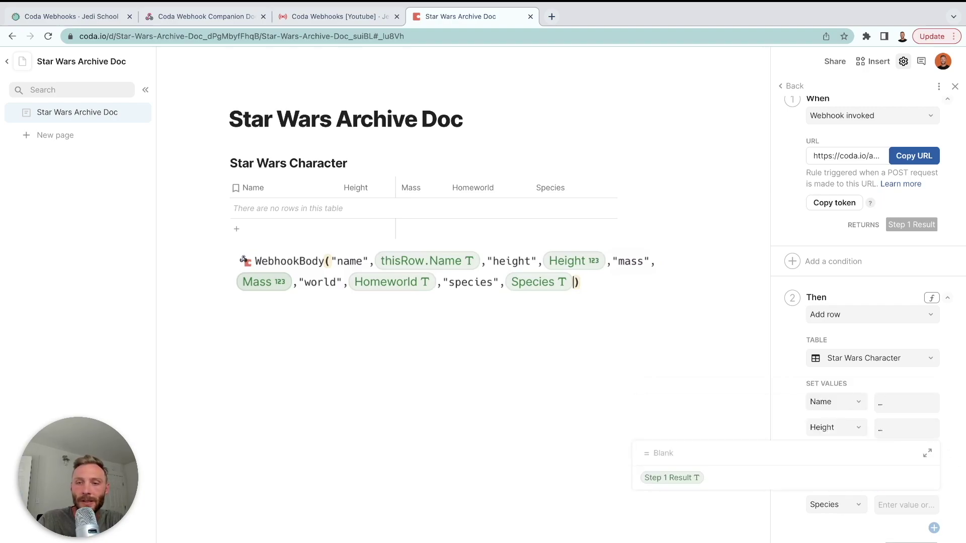
{"action": "type", "text": ".parseCSV("}
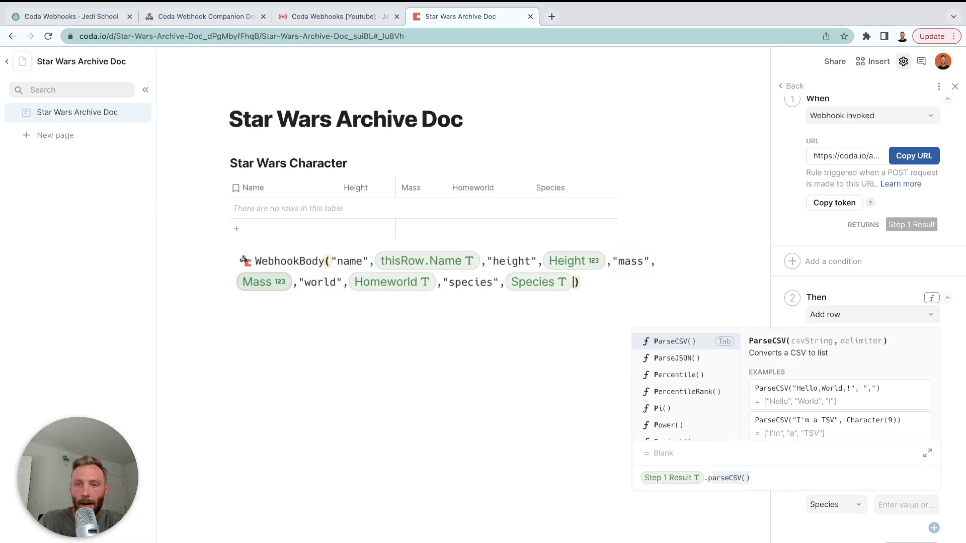
{"action": "key", "text": "Down"}
{"action": "key", "text": "Tab"}
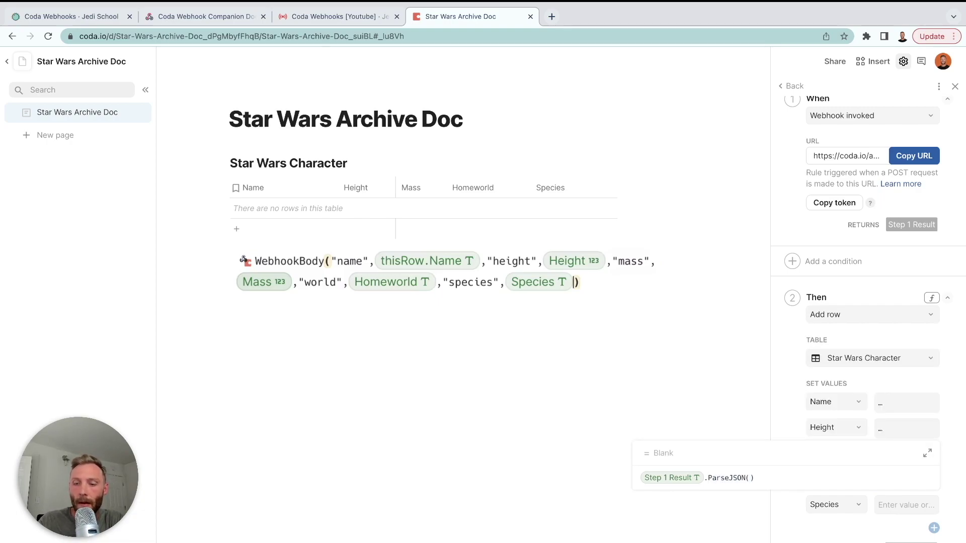
{"action": "type", "text": "\""}
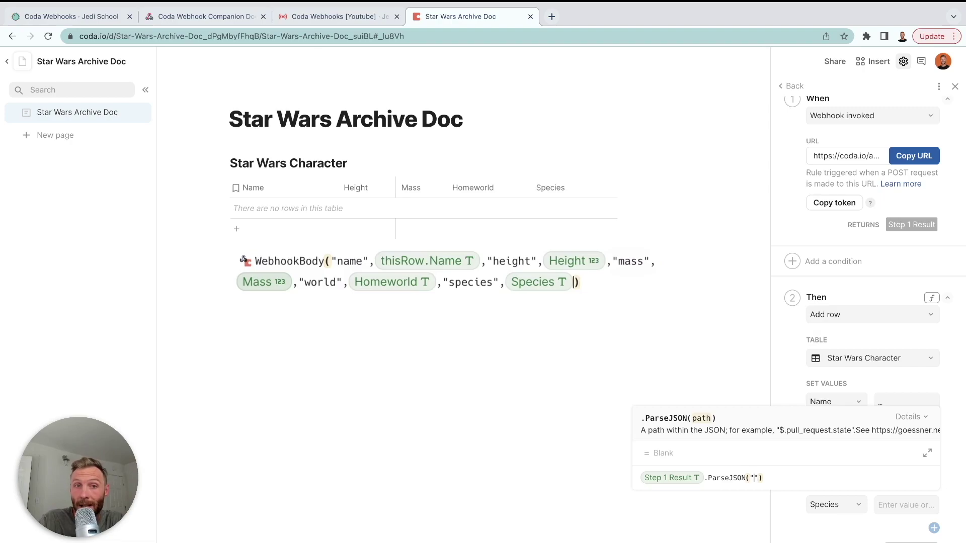
{"action": "type", "text": "world"}
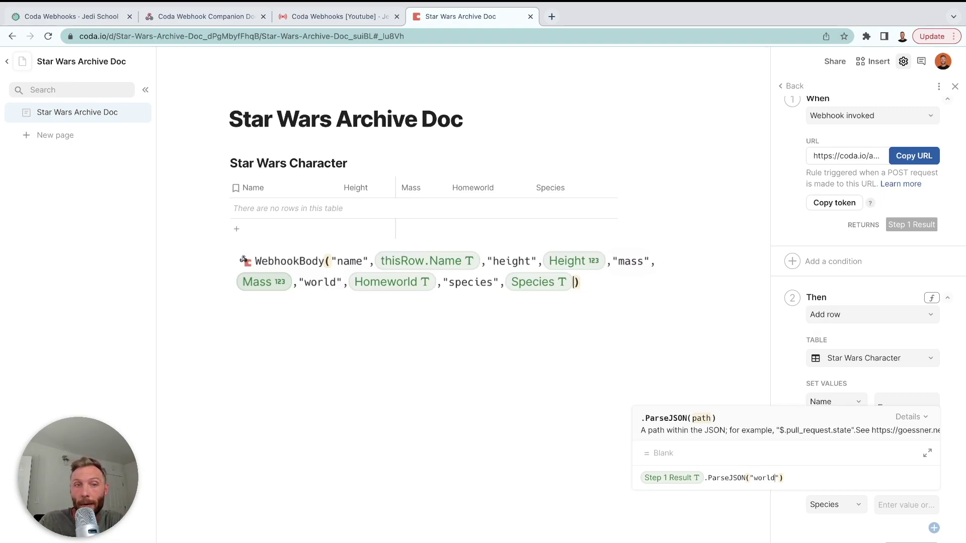
{"action": "key", "text": "Return"}
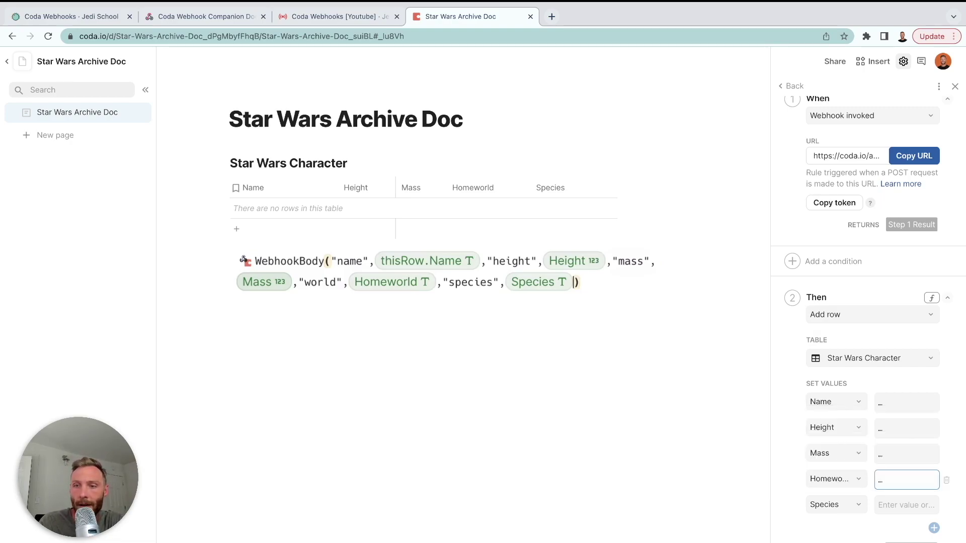
Set the Species value to Step 1 Result.ParseJSON("species")
{"action": "left_click", "coordinate": [906, 505]}
{"action": "key", "text": "Tab"}
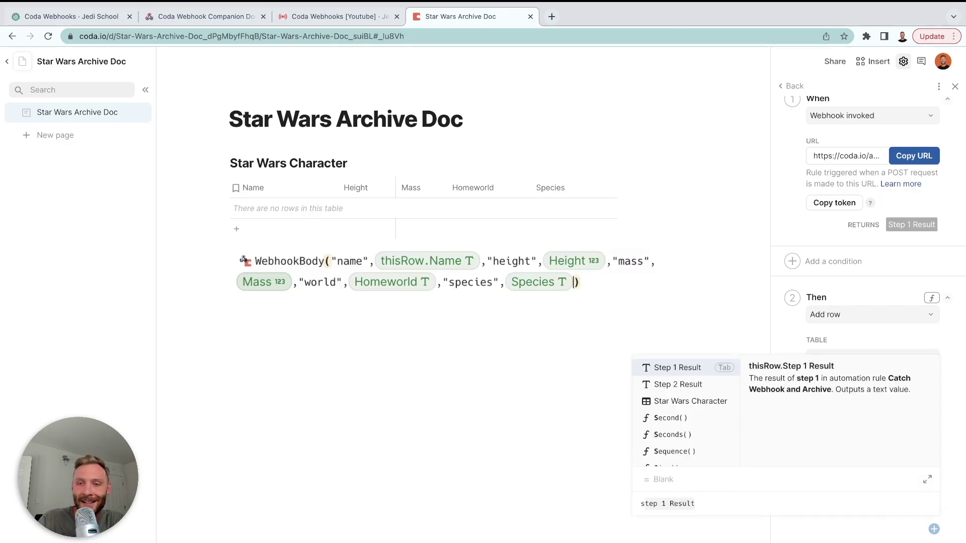
{"action": "type", "text": ".parseCSV("}
{"action": "key", "text": "Down"}
{"action": "key", "text": "Tab"}
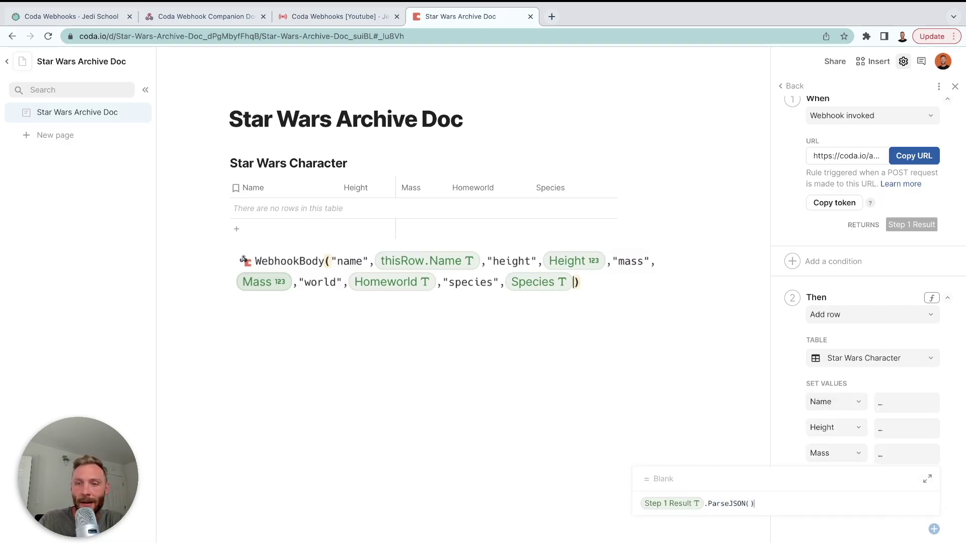
{"action": "type", "text": "\"specie"}
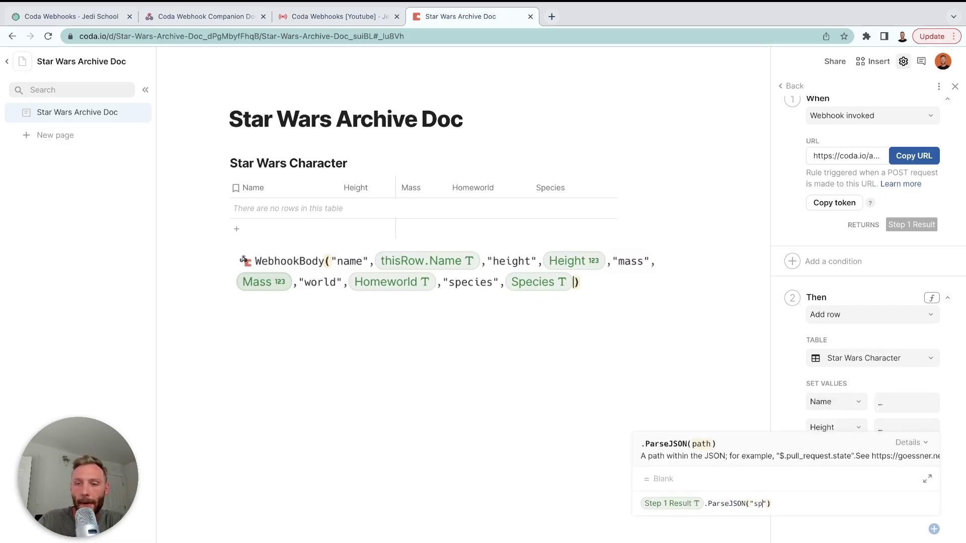
{"action": "type", "text": "s"}
{"action": "key", "text": "Return"}
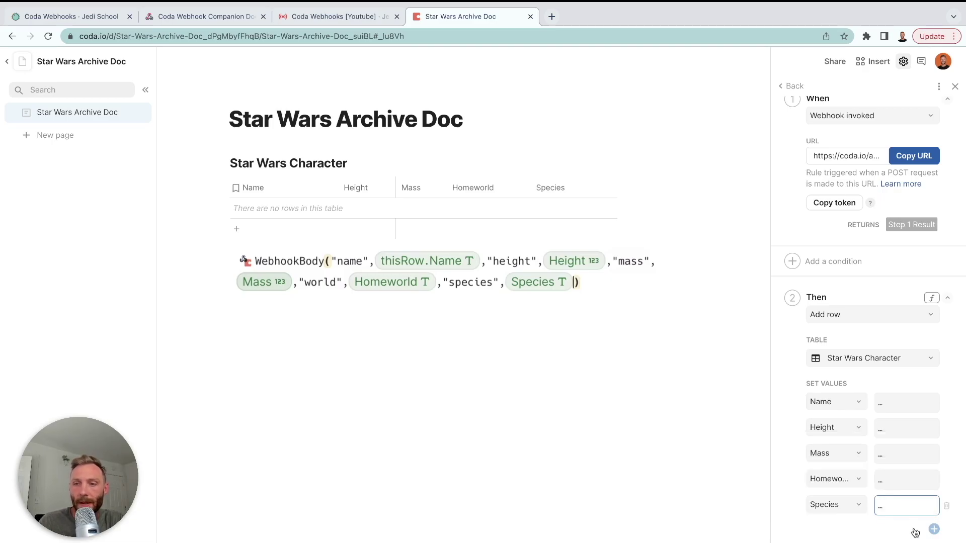
Turn on the Catch Webhook and Archive rule in the Star Wars Archive Doc
{"action": "scroll", "coordinate": [841, 519], "scroll_direction": "down", "scroll_amount": 1}
{"action": "scroll", "coordinate": [893, 455], "scroll_direction": "up", "scroll_amount": 4}
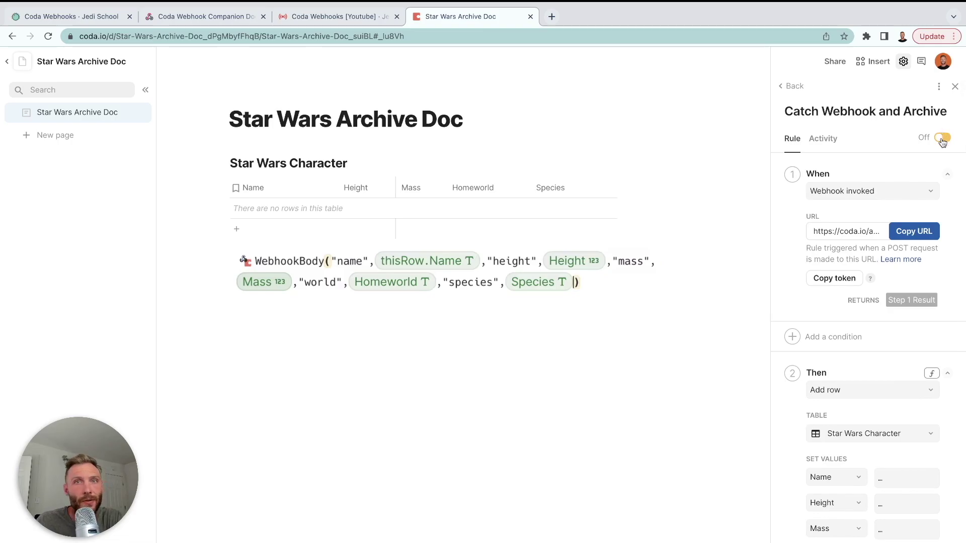
{"action": "left_click", "coordinate": [373, 32]}
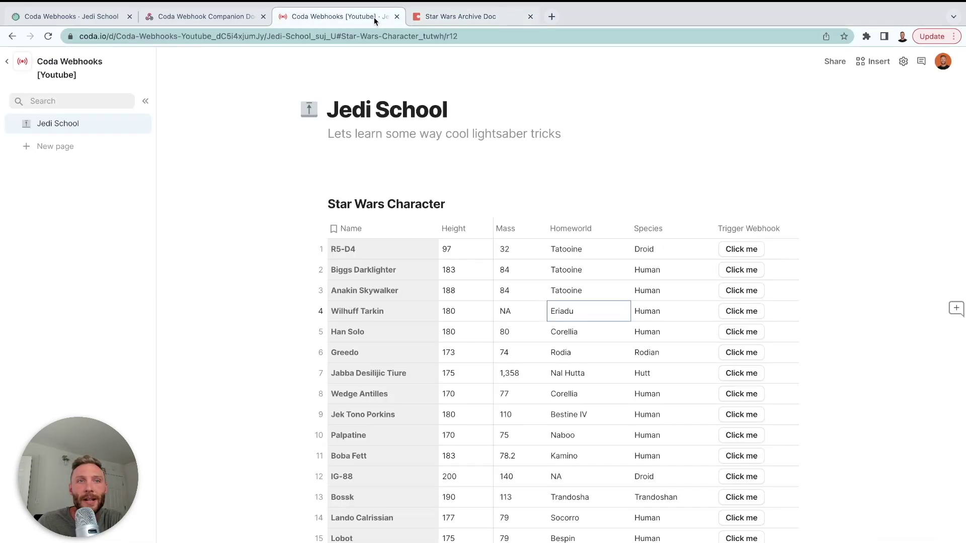
{"action": "left_click", "coordinate": [460, 13]}
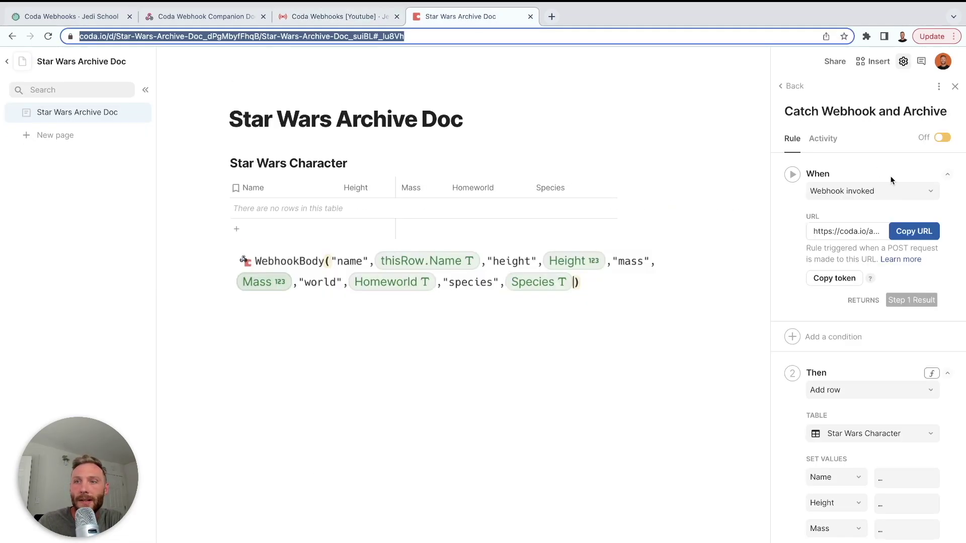
{"action": "left_click", "coordinate": [940, 138]}
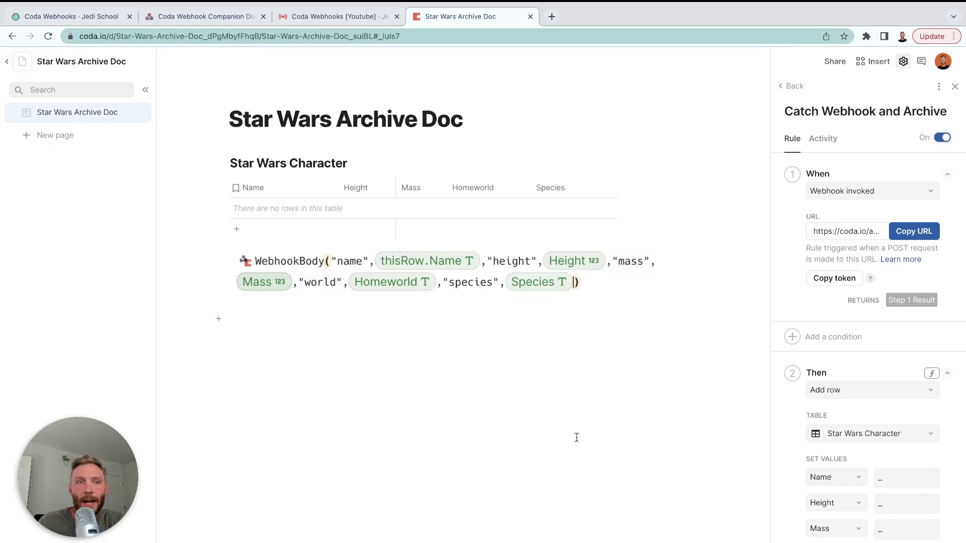
Send R5-D4 and Biggs Darklighter through the webhook and check they reach the archive
{"action": "left_click", "coordinate": [313, 16]}
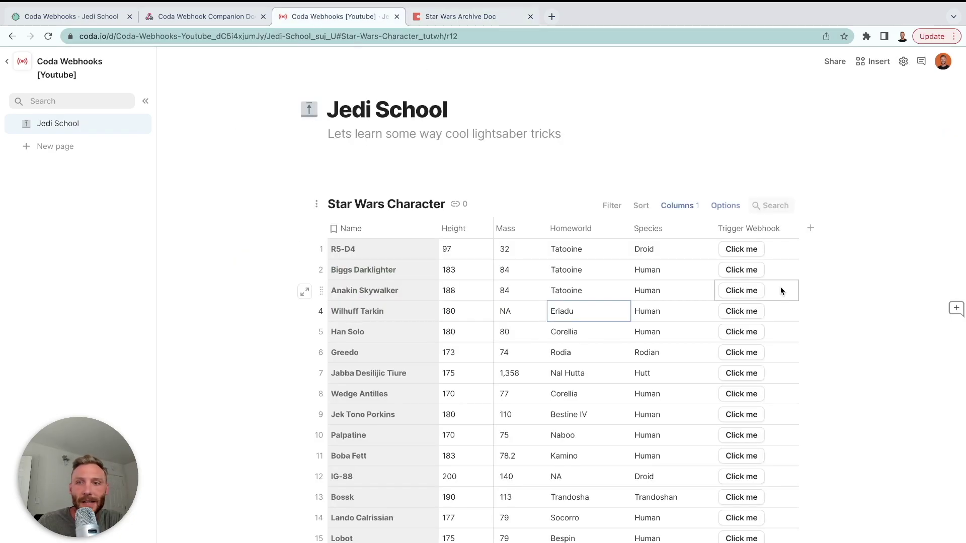
{"action": "left_click", "coordinate": [742, 249]}
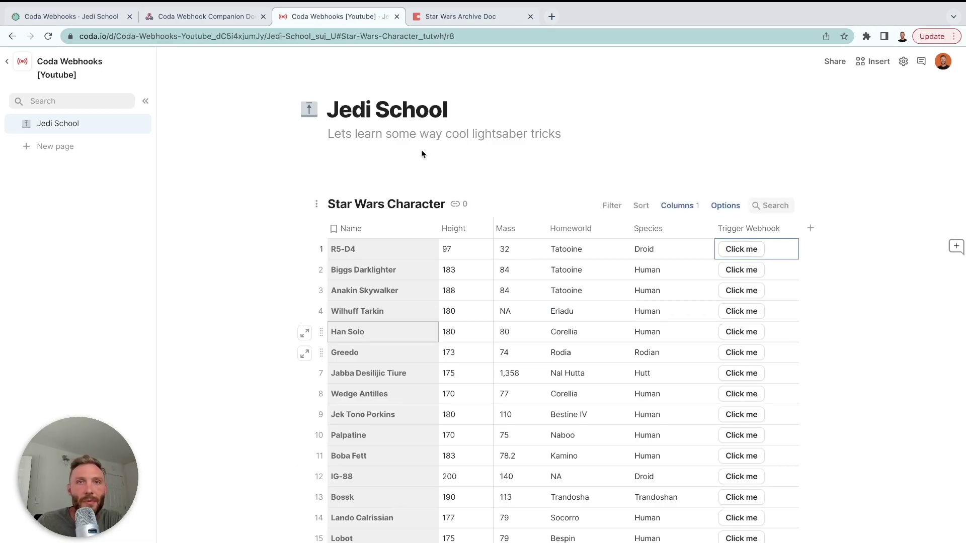
{"action": "left_click", "coordinate": [469, 20]}
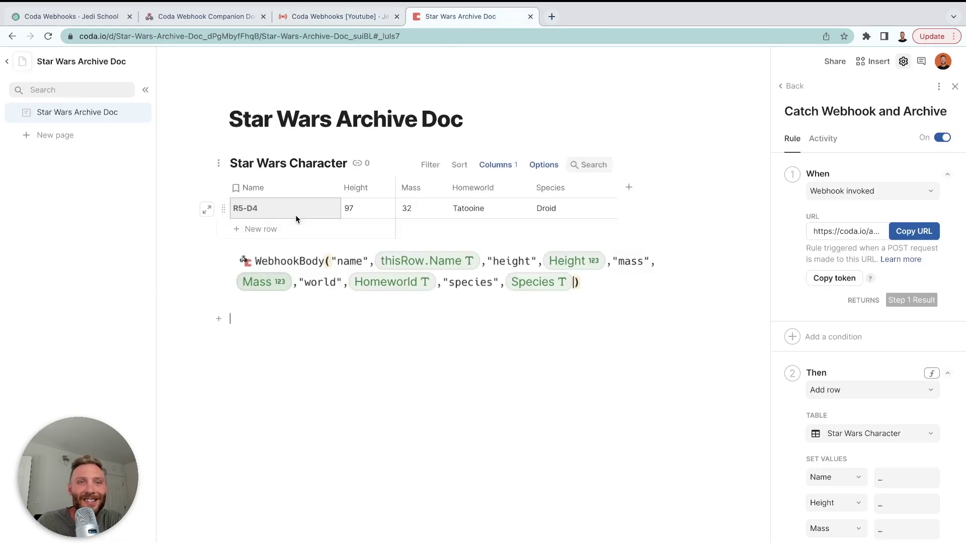
{"action": "left_click_drag", "start_coordinate": [295, 216], "coordinate": [555, 212]}
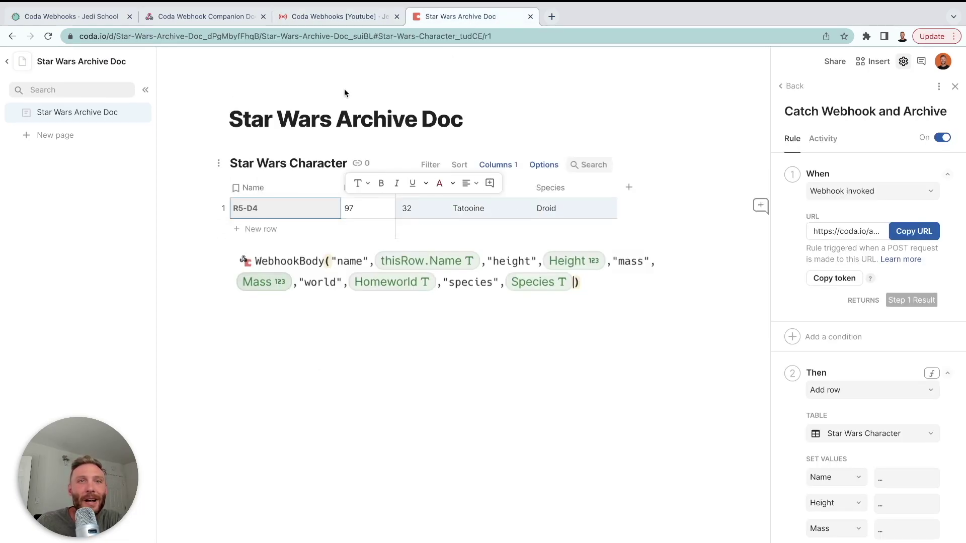
{"action": "left_click", "coordinate": [319, 17]}
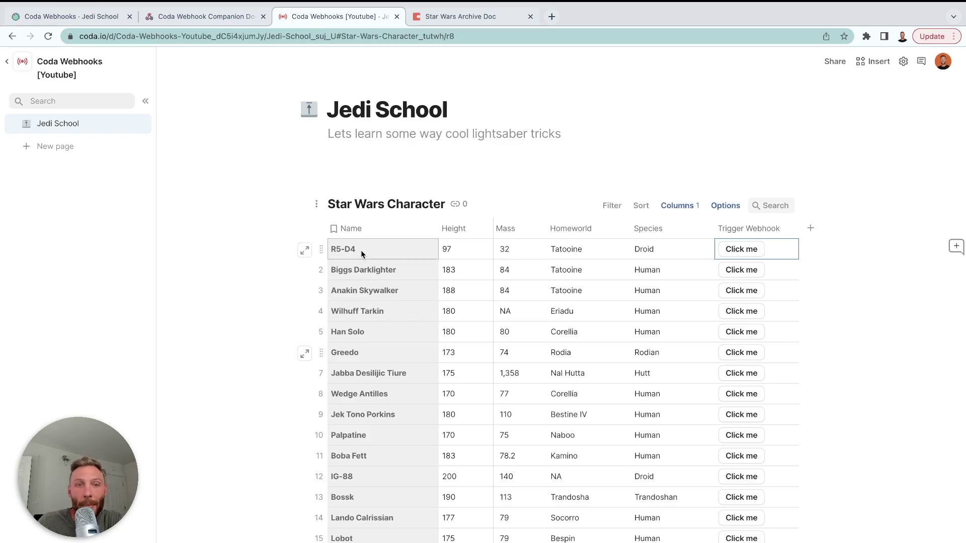
{"action": "left_click", "coordinate": [741, 270]}
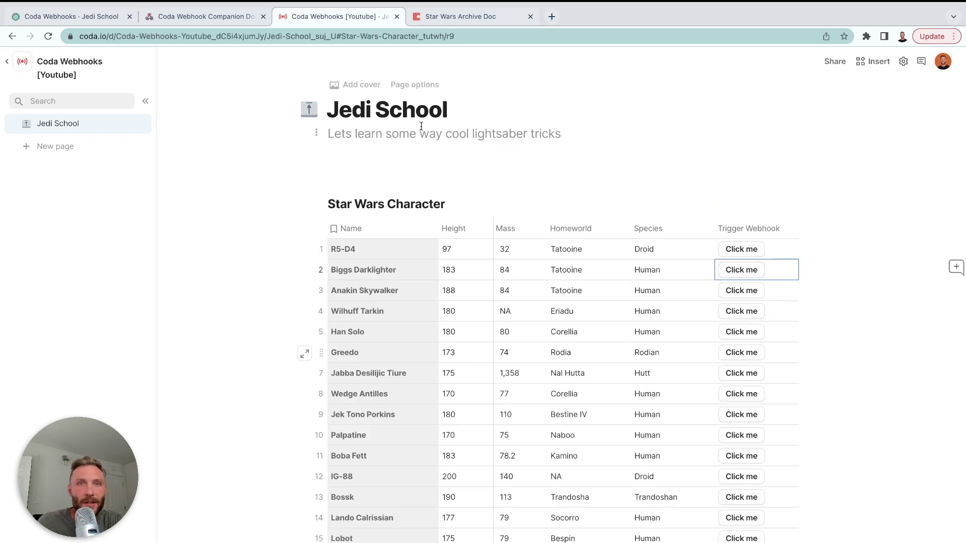
Delete the leftover WebhookBody formula block from the archive doc
{"action": "left_click", "coordinate": [464, 18]}
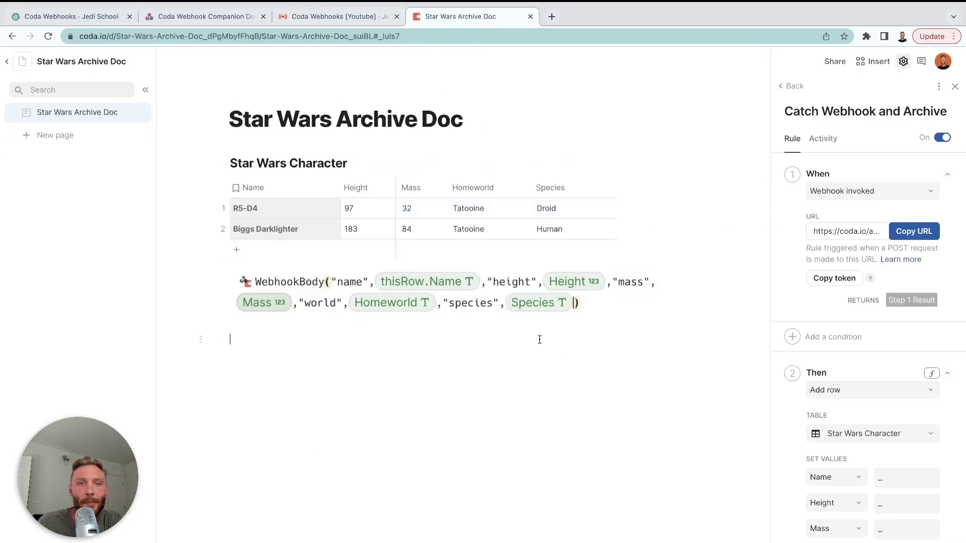
{"action": "left_click_drag", "start_coordinate": [540, 339], "coordinate": [535, 311]}
{"action": "key", "text": "BackSpace"}
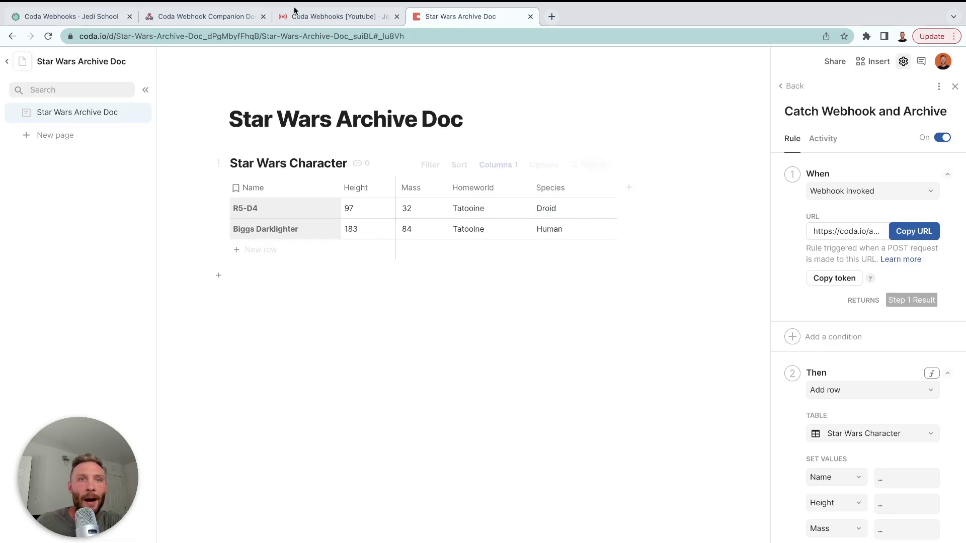
{"action": "left_click", "coordinate": [299, 18]}
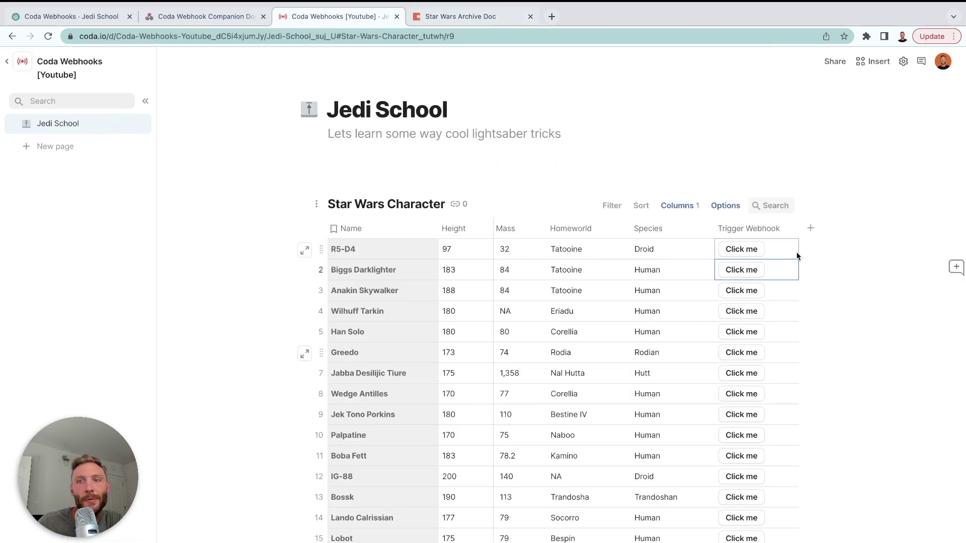
Add a test Column 7 to the table, then delete it
{"action": "left_click", "coordinate": [810, 227]}
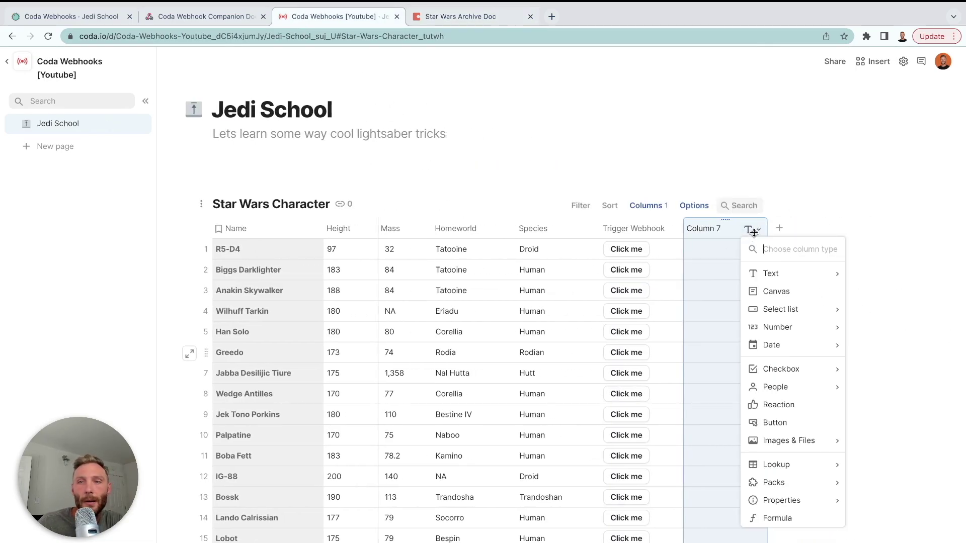
{"action": "left_click", "coordinate": [754, 230]}
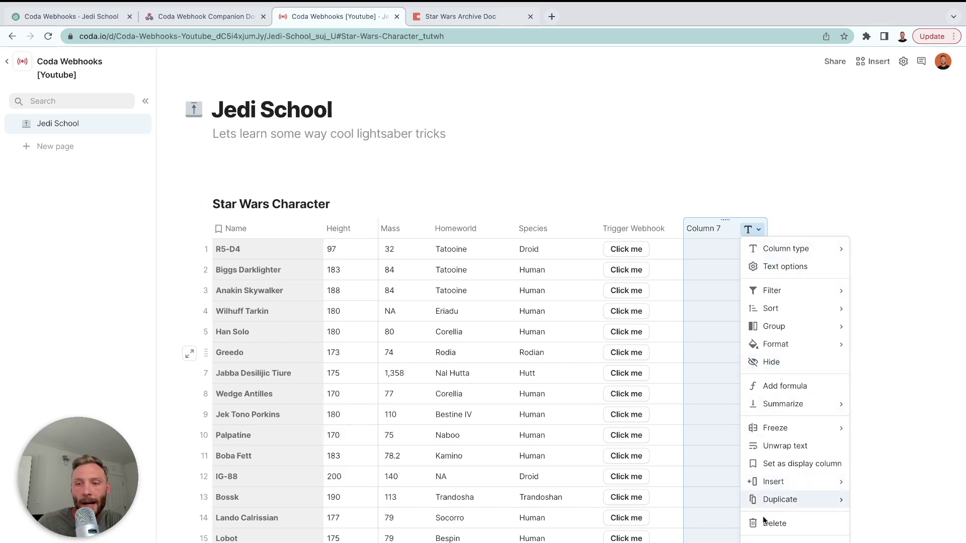
{"action": "left_click", "coordinate": [747, 241]}
{"action": "left_click", "coordinate": [755, 229]}
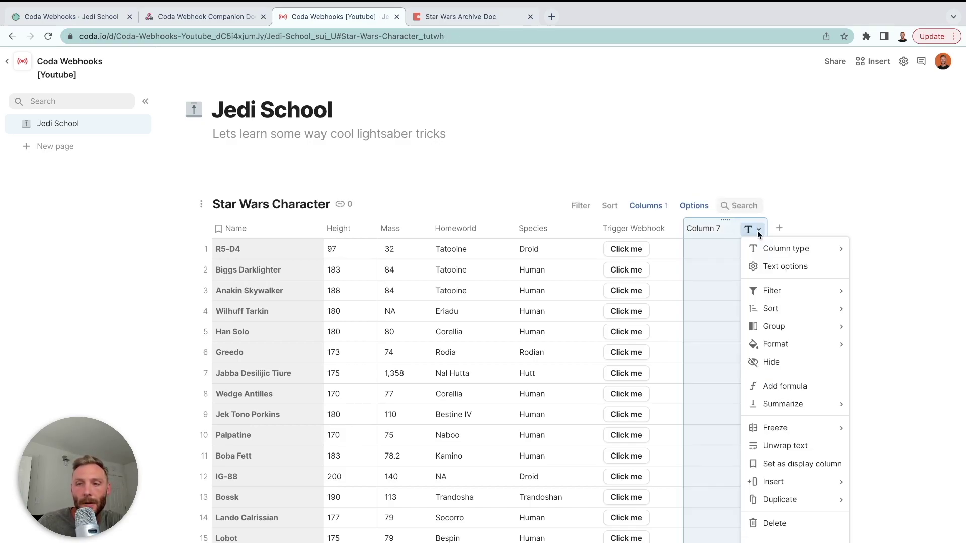
{"action": "left_click", "coordinate": [772, 521]}
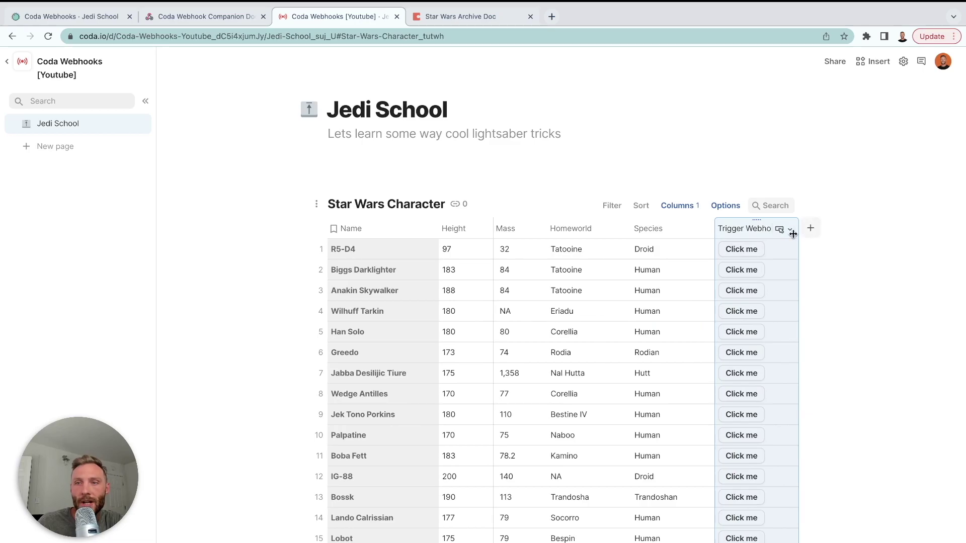
Wrap the Trigger Webhook button's TriggerWebhook formula inside RunActions()
{"action": "left_click", "coordinate": [790, 229]}
{"action": "left_click", "coordinate": [803, 271]}
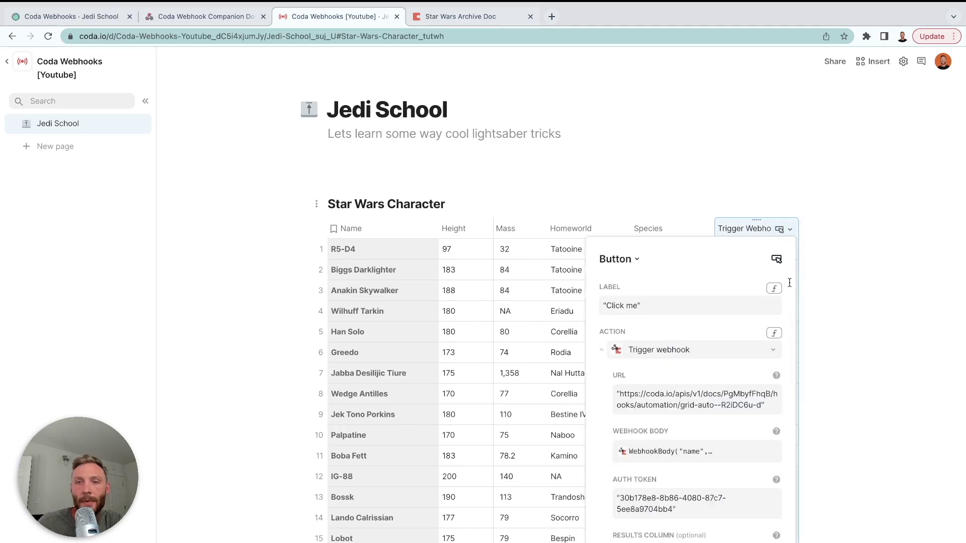
{"action": "left_click", "coordinate": [775, 334]}
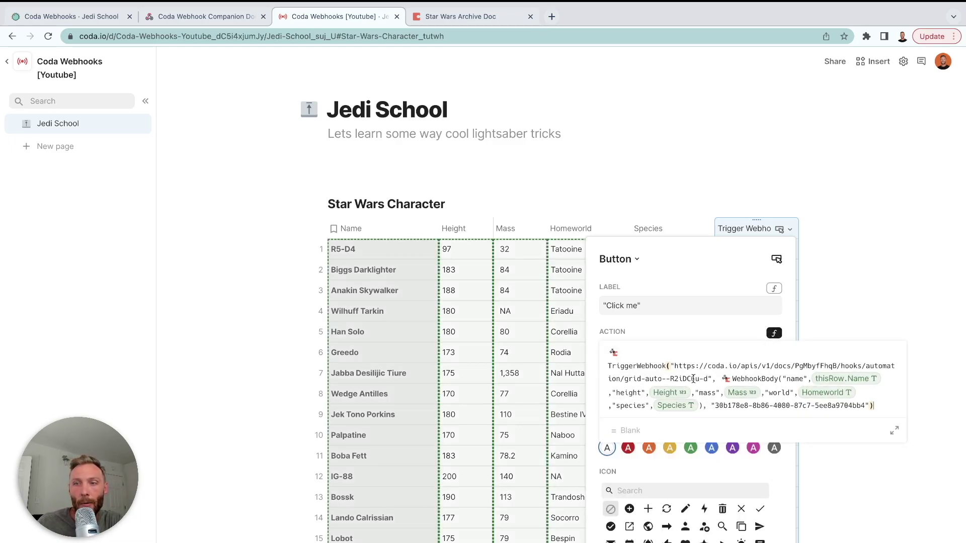
{"action": "key", "text": "ctrl+a"}
{"action": "key", "text": "ctrl+c"}
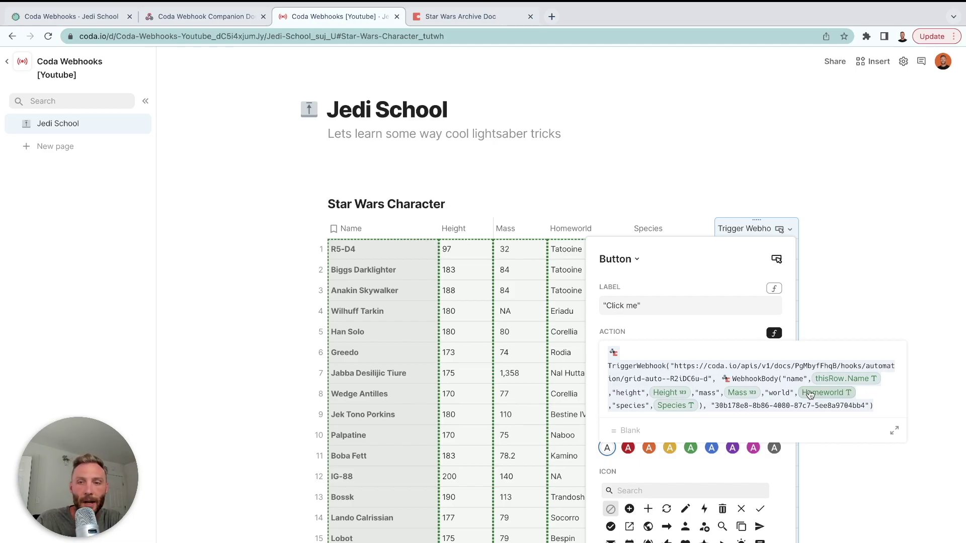
{"action": "key", "text": "BackSpace"}
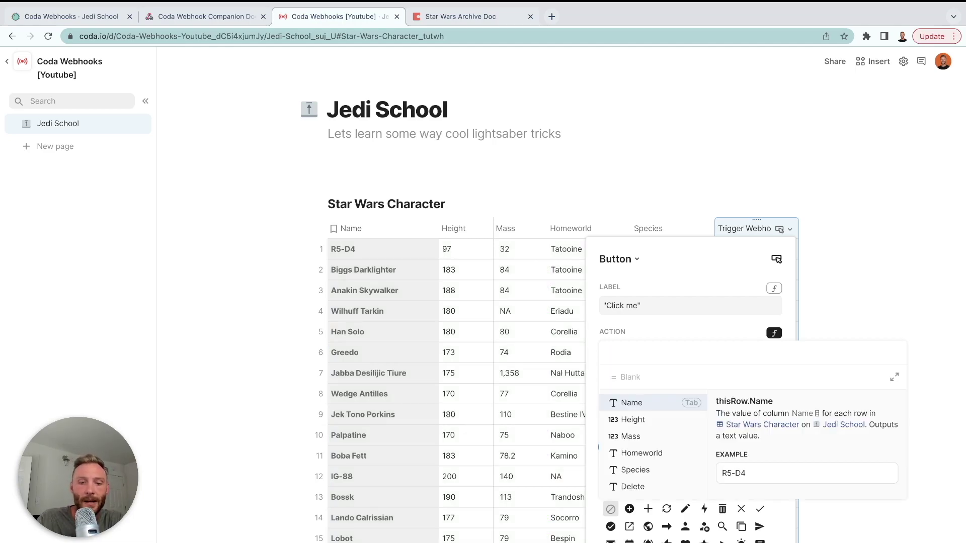
{"action": "type", "text": "run"}
{"action": "key", "text": "Tab"}
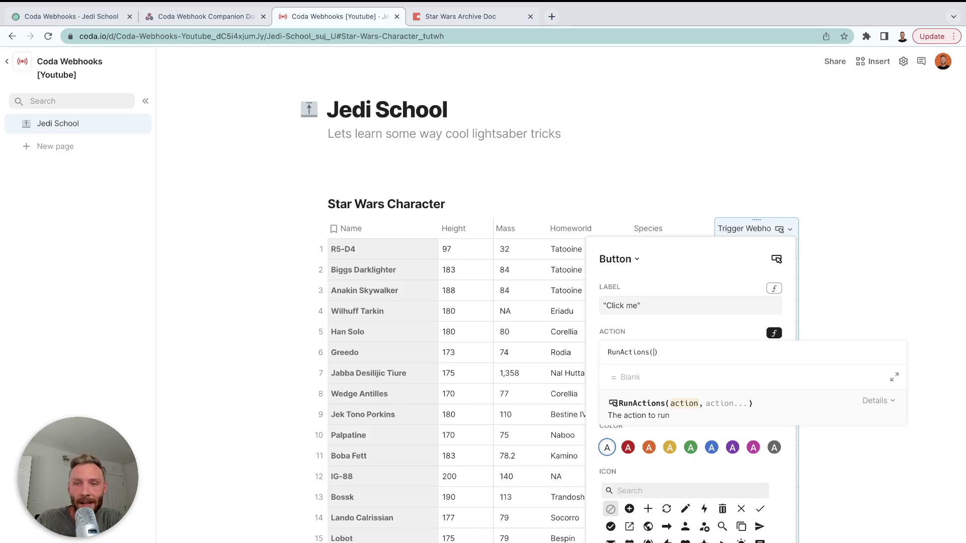
{"action": "key", "text": "ctrl+v"}
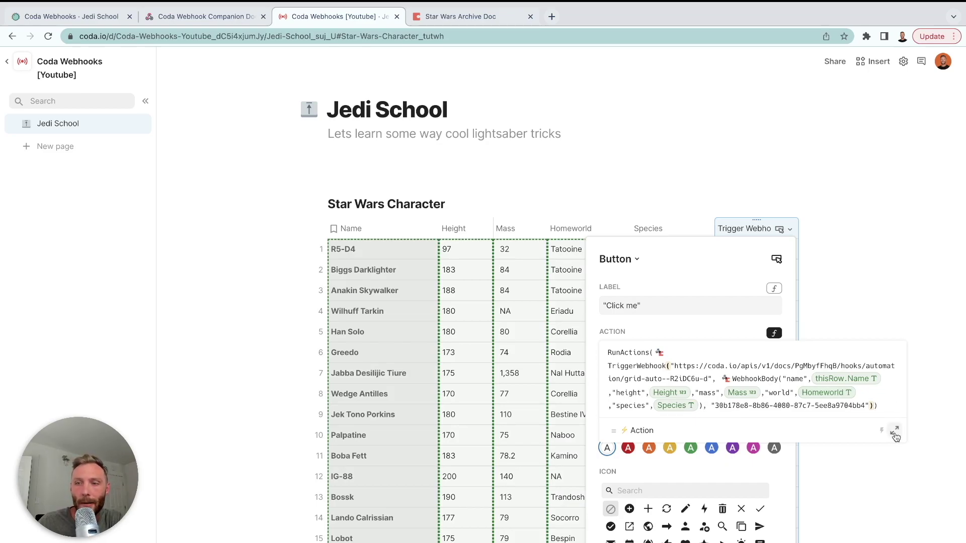
{"action": "left_click", "coordinate": [894, 431]}
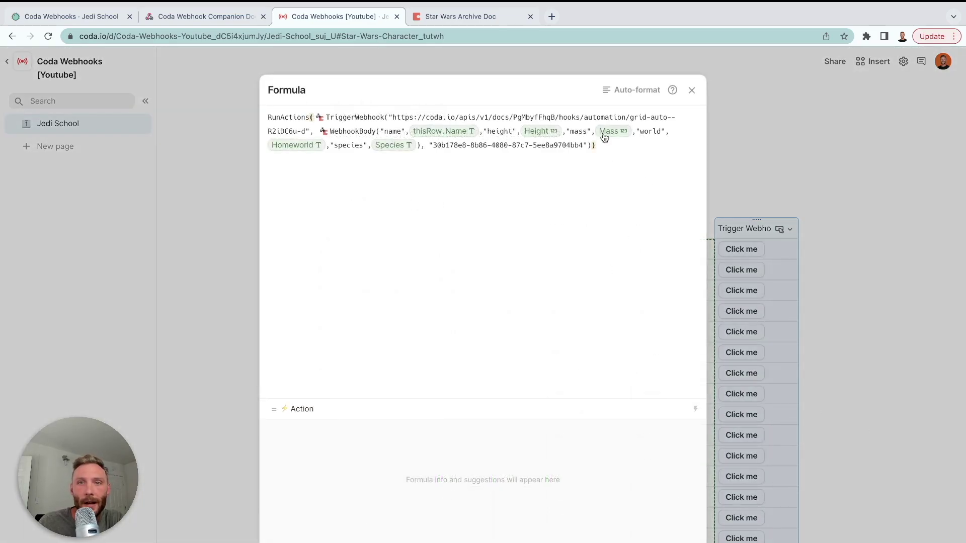
Add DeleteRows(thisRow) after the TriggerWebhook call and auto-format the RunActions formula
{"action": "left_click", "coordinate": [592, 146]}
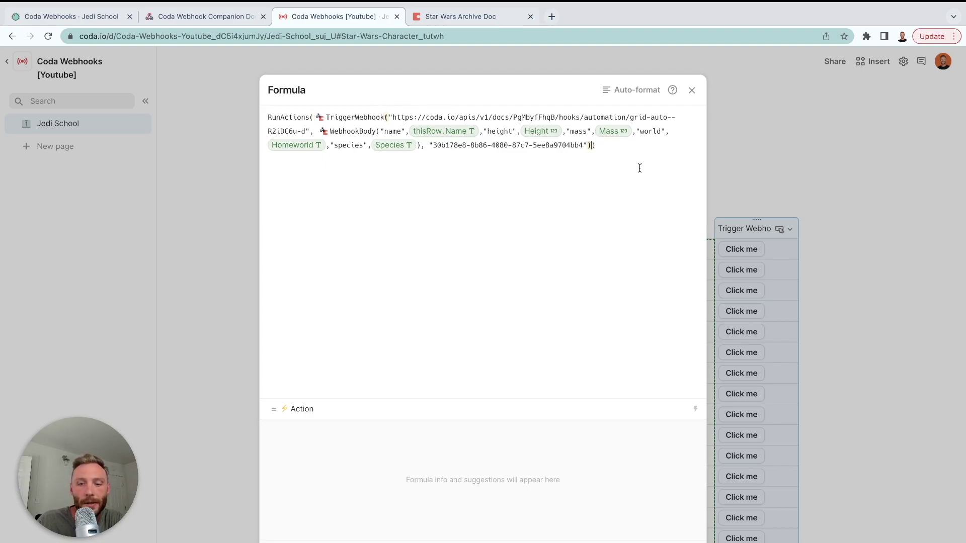
{"action": "type", "text": ",delete"}
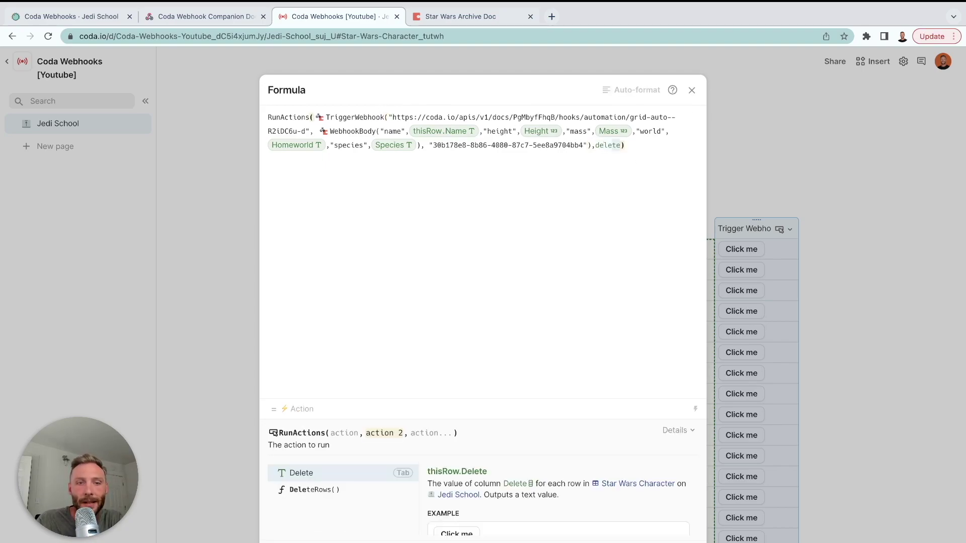
{"action": "key", "text": "Down"}
{"action": "key", "text": "Tab"}
{"action": "type", "text": "this"}
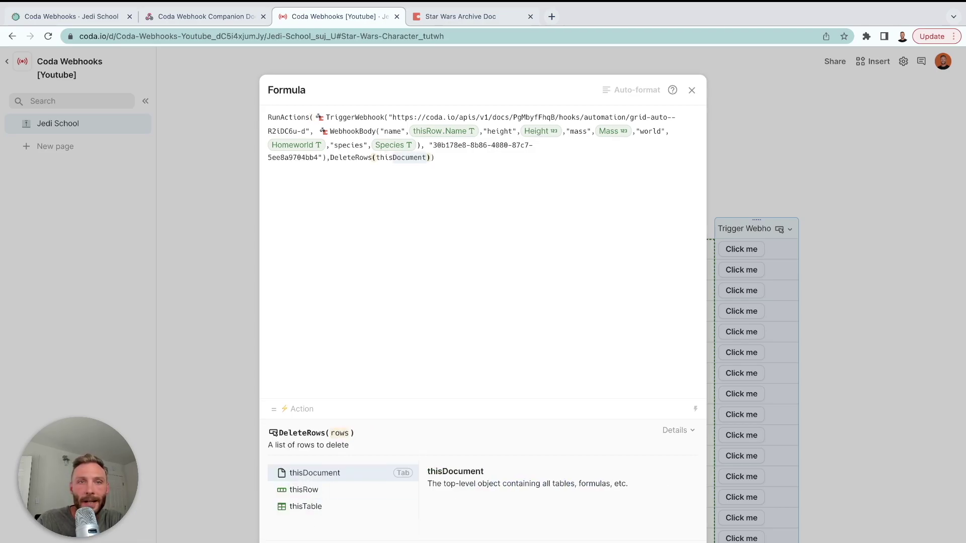
{"action": "key", "text": "Down"}
{"action": "key", "text": "Tab"}
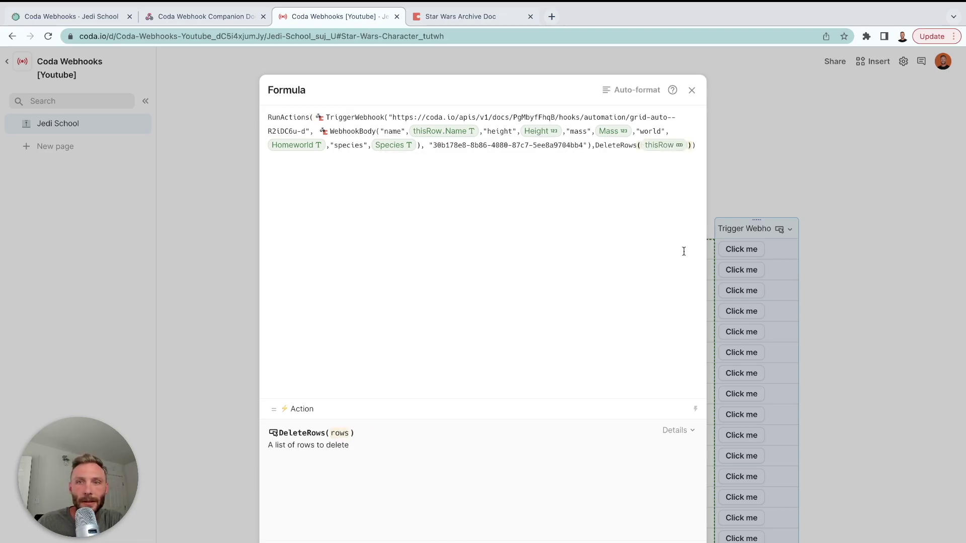
{"action": "left_click", "coordinate": [632, 89]}
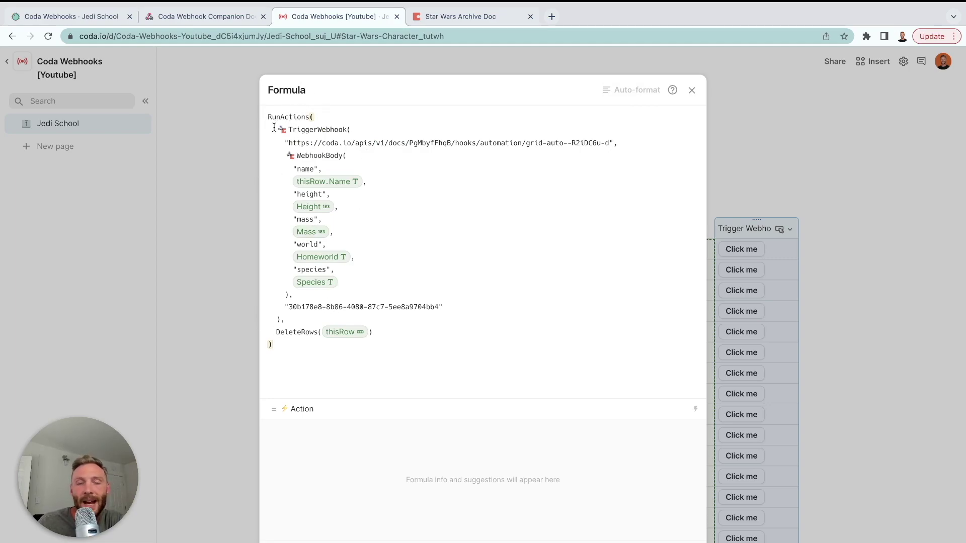
{"action": "left_click_drag", "start_coordinate": [273, 129], "coordinate": [452, 318]}
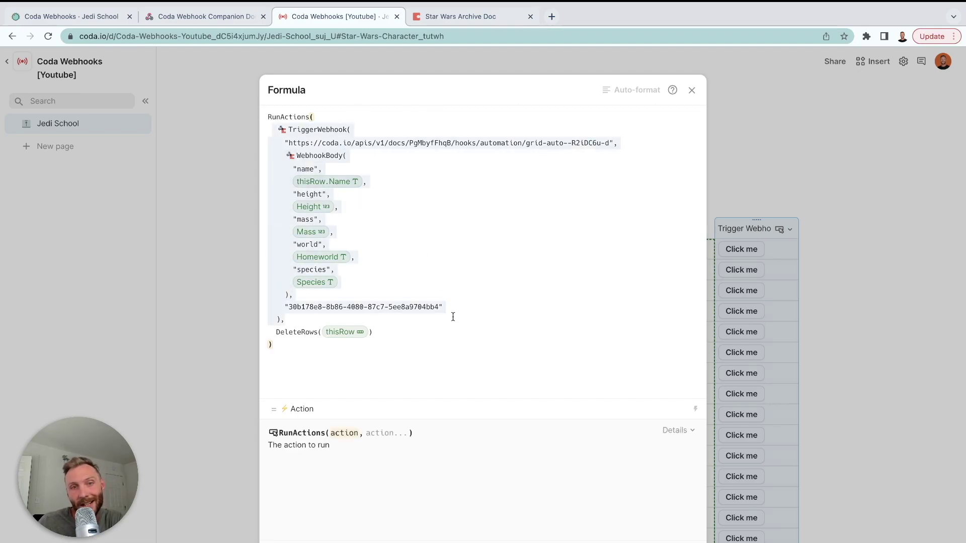
{"action": "key", "text": "Escape"}
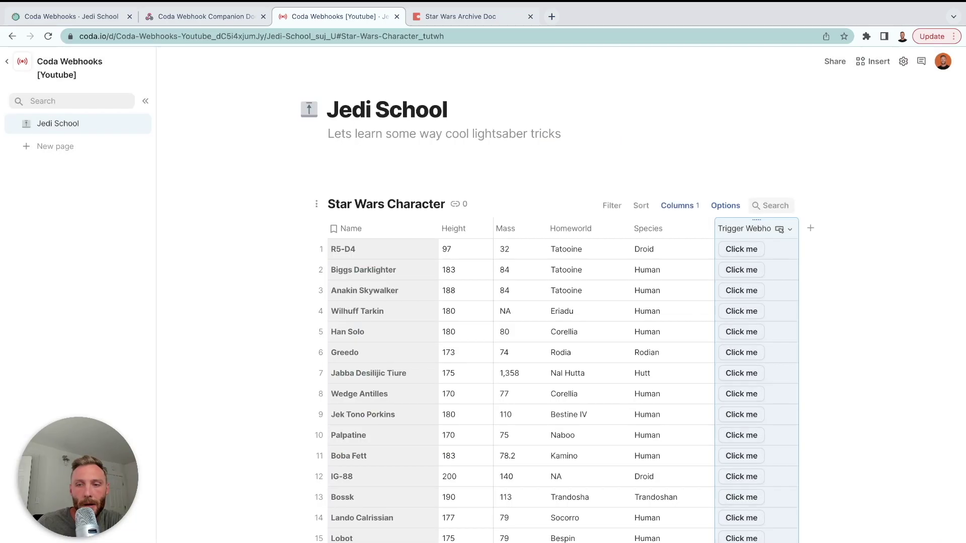
Archive Anakin Skywalker's row with the button and confirm it reaches the Star Wars Archive Doc
{"action": "left_click", "coordinate": [738, 293]}
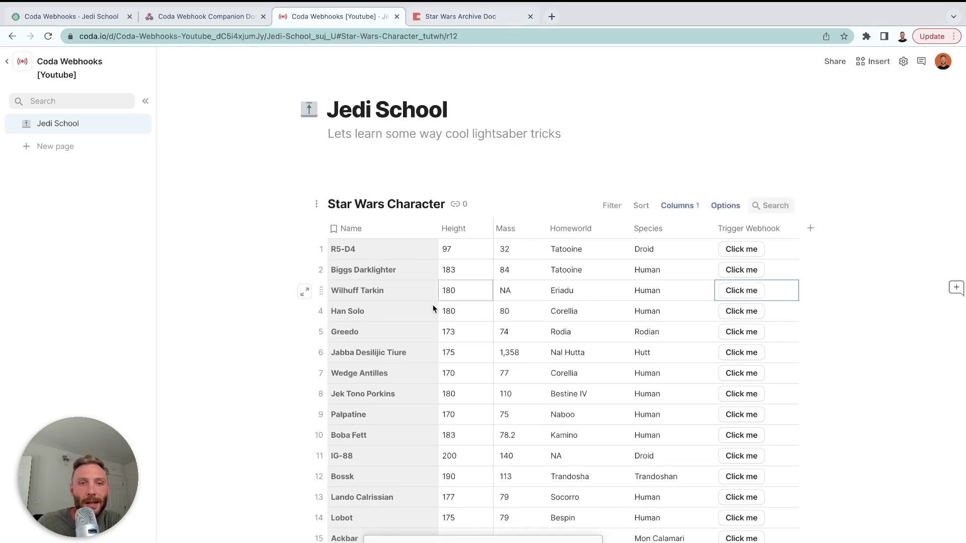
{"action": "left_click", "coordinate": [451, 15]}
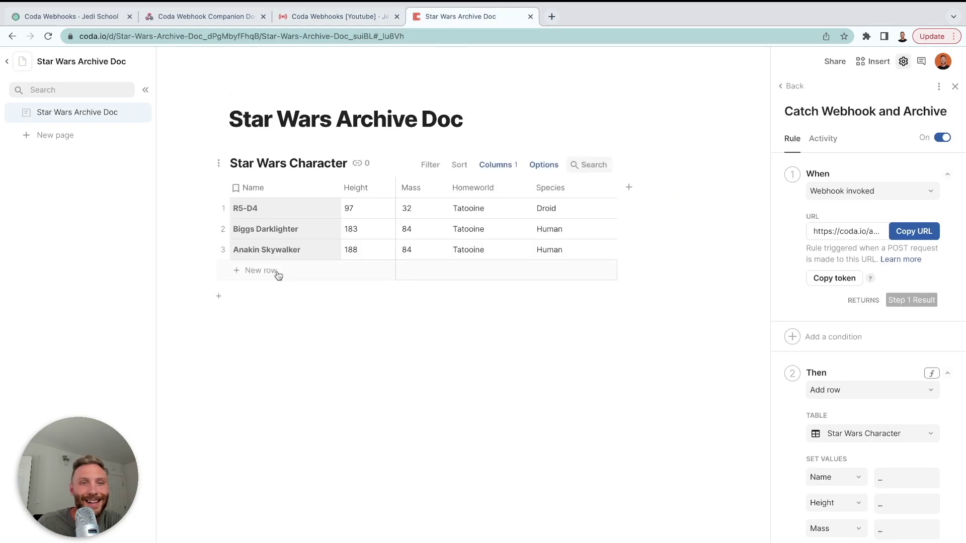
{"action": "left_click", "coordinate": [324, 16]}
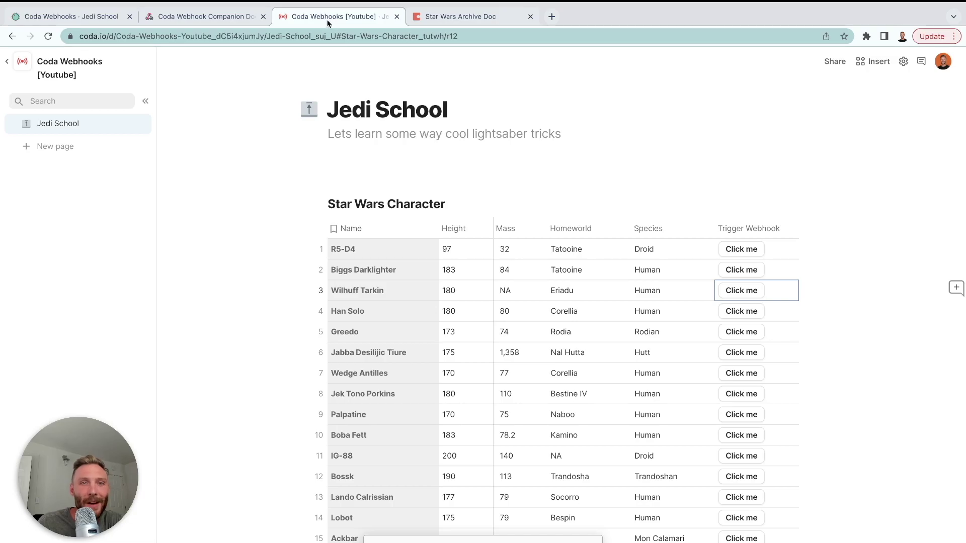
{"action": "left_click", "coordinate": [421, 169]}
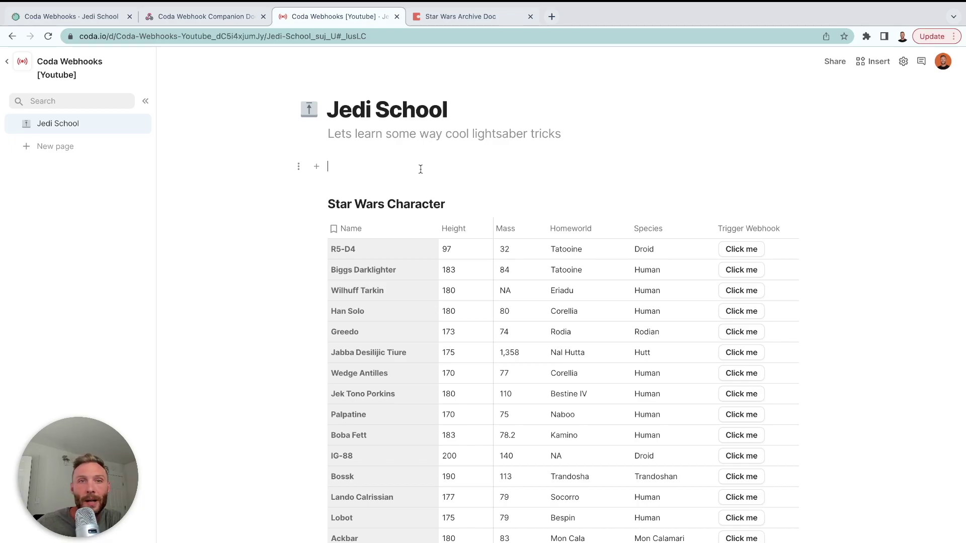
Open the Clean the House project detail from the Project Brief Sharing page
{"action": "scroll", "coordinate": [421, 169], "scroll_direction": "down", "scroll_amount": 3}
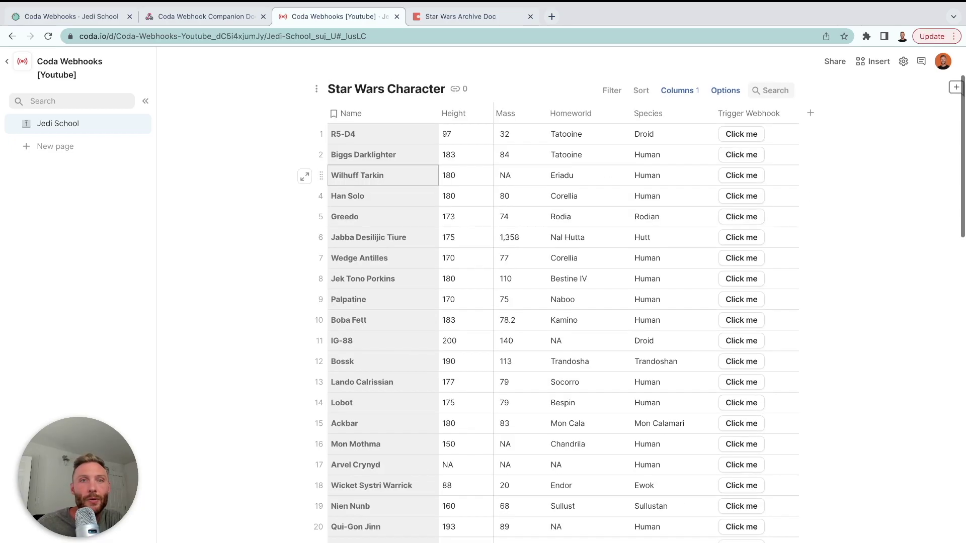
{"action": "left_click", "coordinate": [58, 15]}
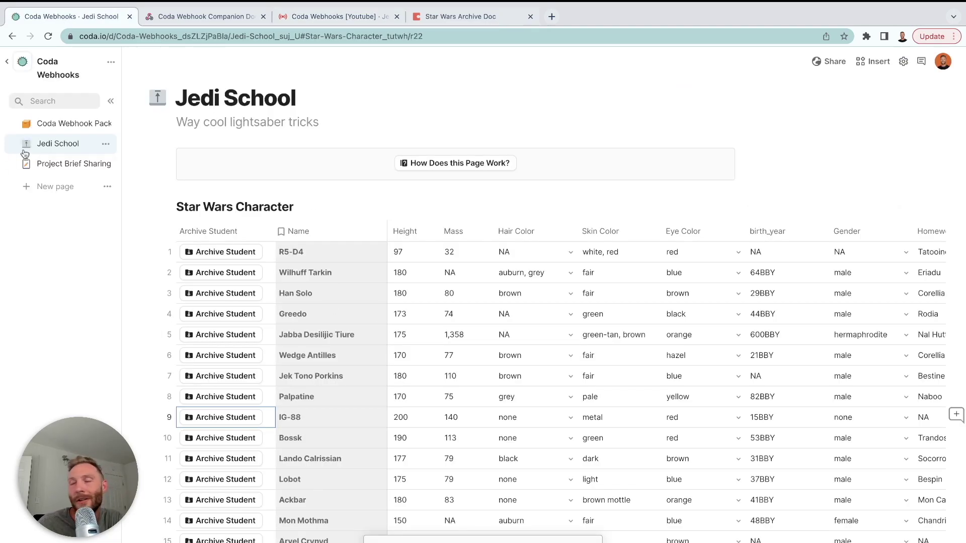
{"action": "left_click", "coordinate": [64, 162]}
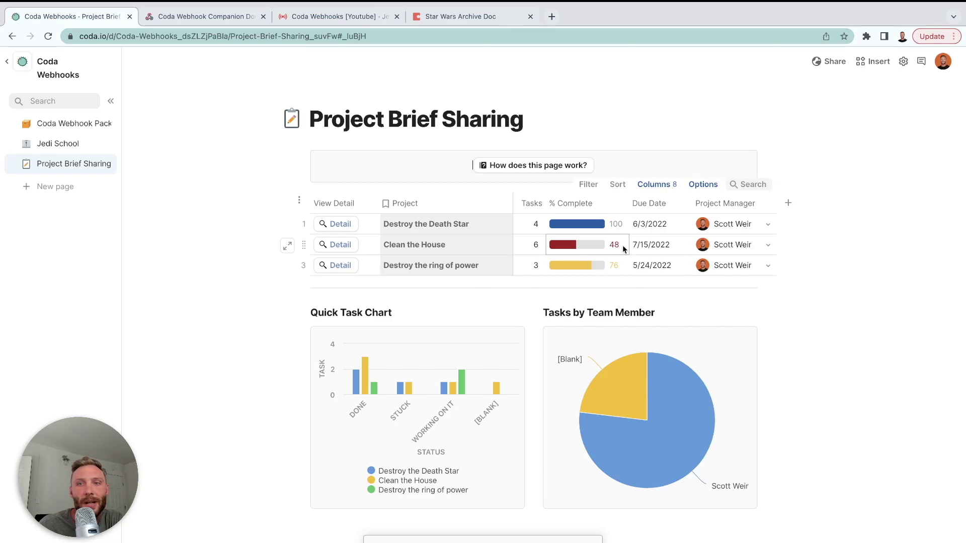
{"action": "left_click", "coordinate": [351, 248]}
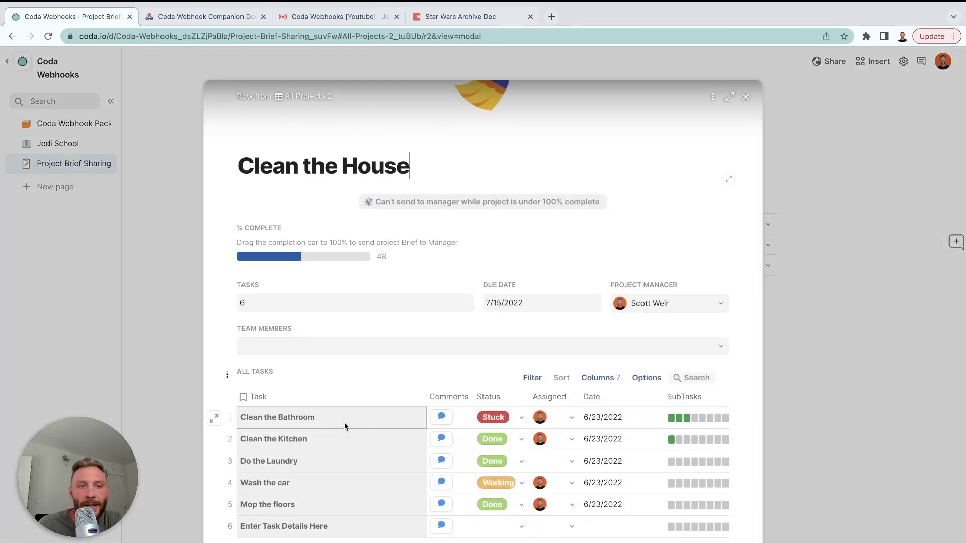
Browse the project's tasks, including the Clean the Bathroom subtasks
{"action": "left_click_drag", "start_coordinate": [344, 422], "coordinate": [367, 535]}
{"action": "left_click", "coordinate": [396, 440]}
{"action": "left_click", "coordinate": [215, 418]}
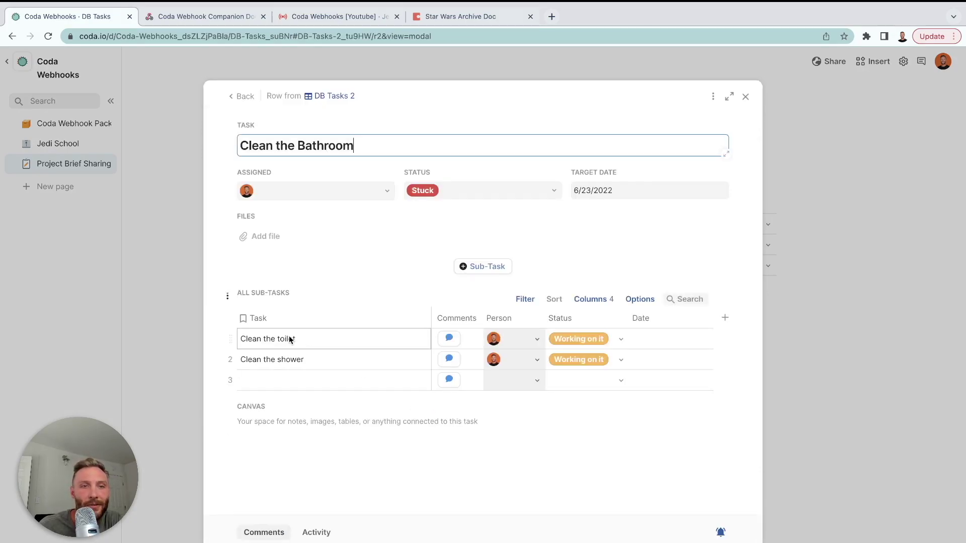
{"action": "left_click_drag", "start_coordinate": [290, 341], "coordinate": [288, 372]}
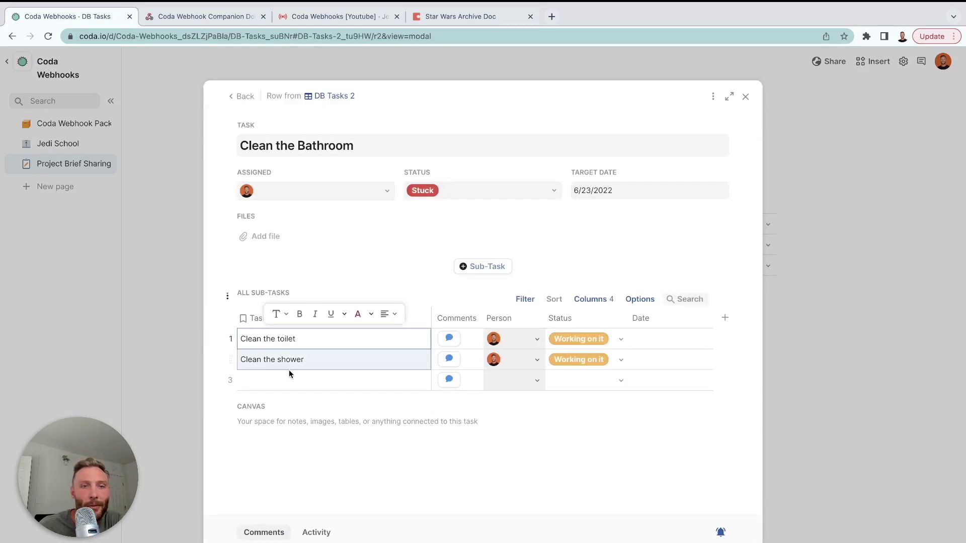
{"action": "left_click", "coordinate": [242, 96]}
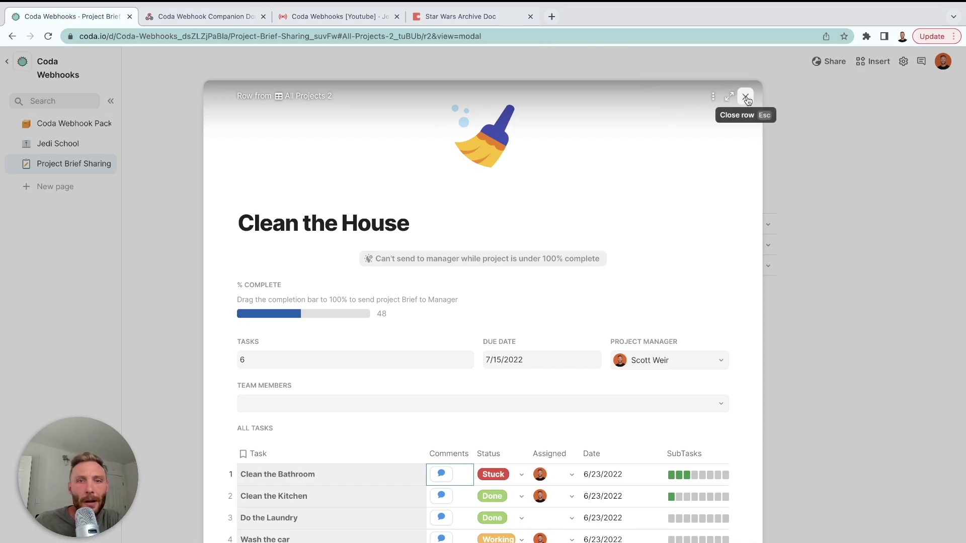
{"action": "scroll", "coordinate": [522, 341], "scroll_direction": "down", "scroll_amount": 1}
{"action": "scroll", "coordinate": [521, 340], "scroll_direction": "up", "scroll_amount": 1}
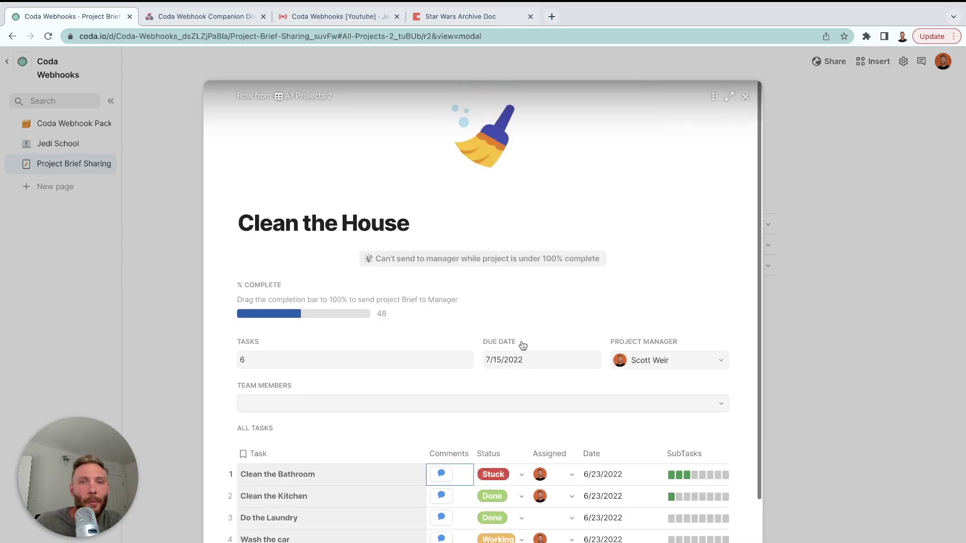
{"action": "left_click", "coordinate": [210, 18]}
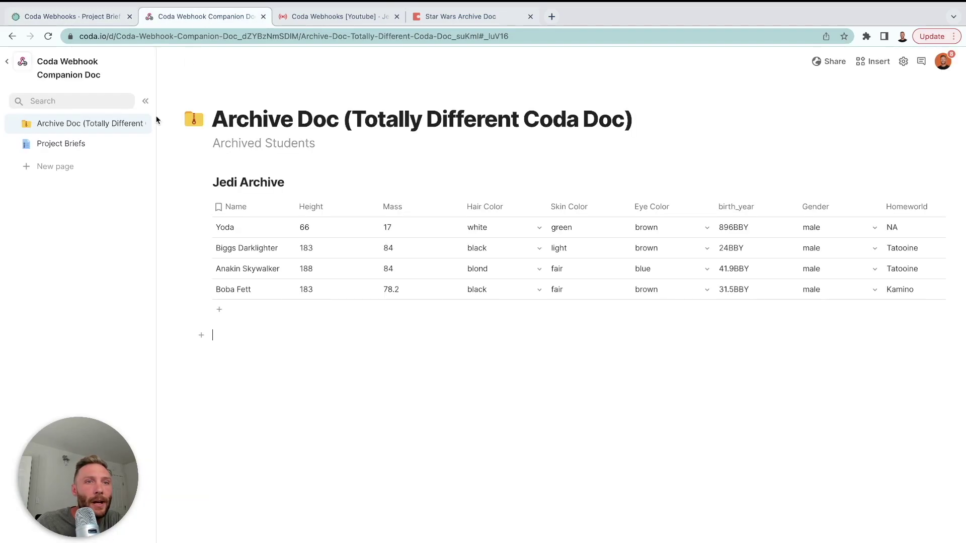
{"action": "left_click", "coordinate": [97, 146]}
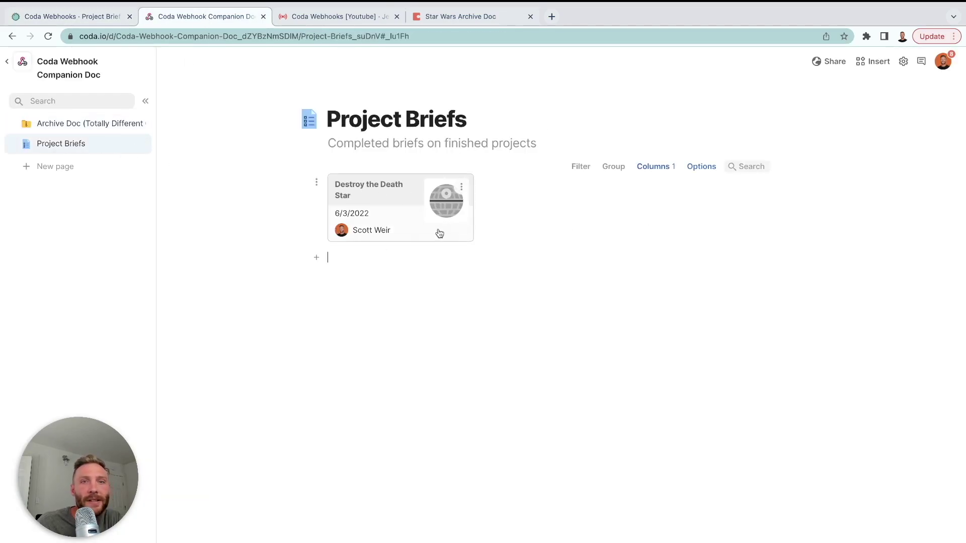
{"action": "left_click", "coordinate": [61, 17]}
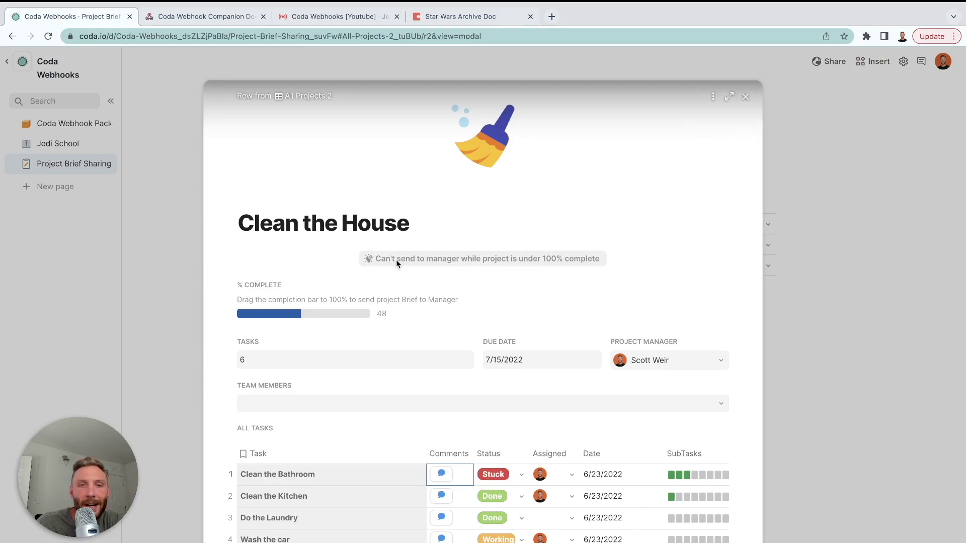
Set Clean the House to 100% and write the brief 'Hey there manager! I am sending you this brief'
{"action": "left_click", "coordinate": [301, 314]}
{"action": "left_click_drag", "start_coordinate": [306, 314], "coordinate": [410, 327]}
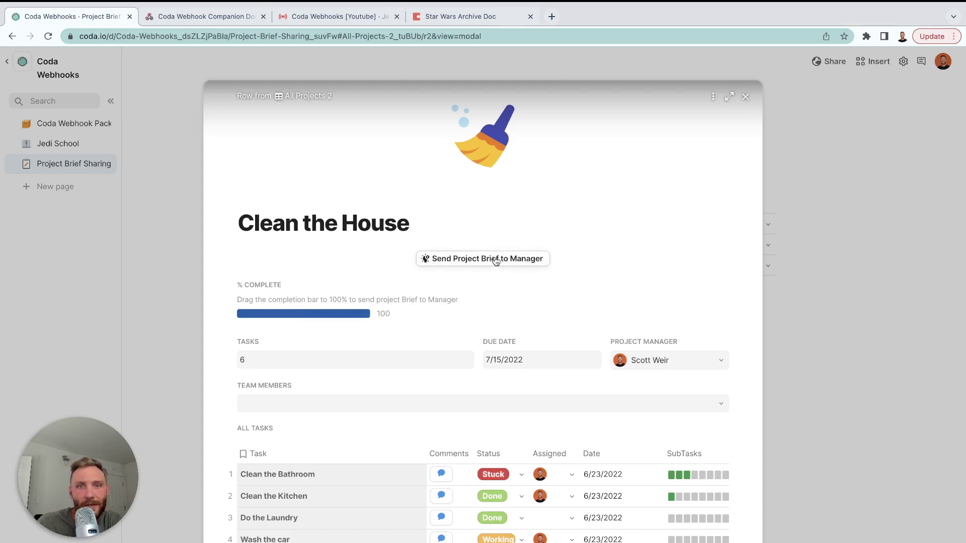
{"action": "left_click", "coordinate": [496, 260]}
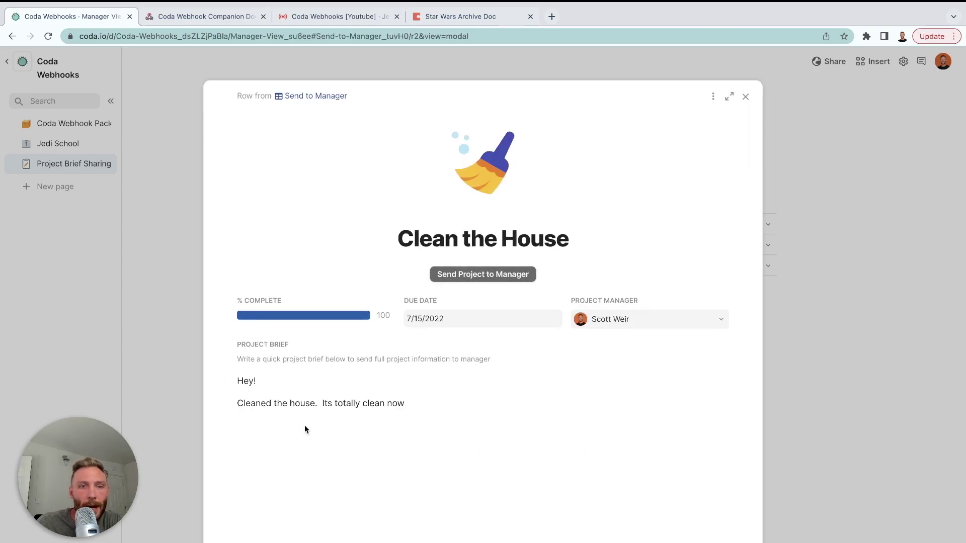
{"action": "left_click_drag", "start_coordinate": [416, 404], "coordinate": [250, 382]}
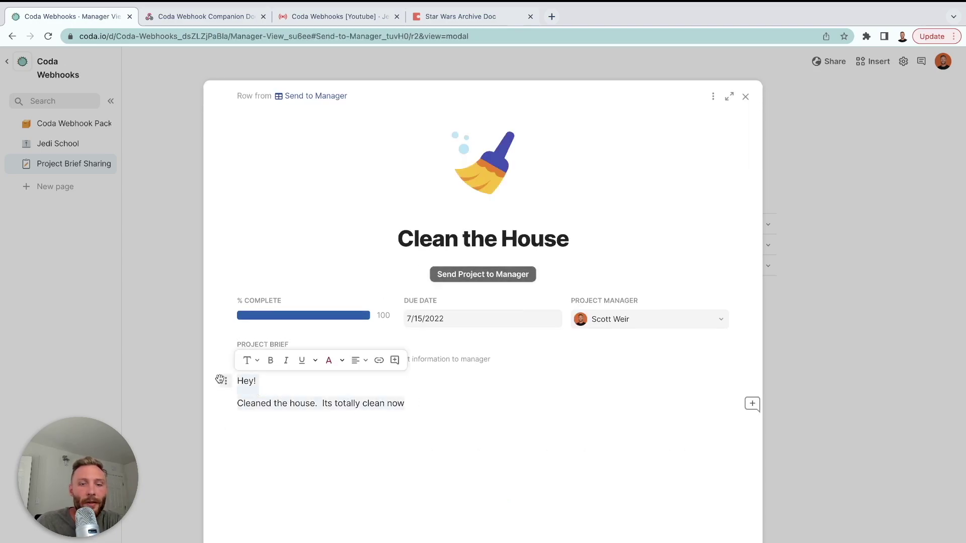
{"action": "key", "text": "BackSpace"}
{"action": "type", "text": "y there manage"}
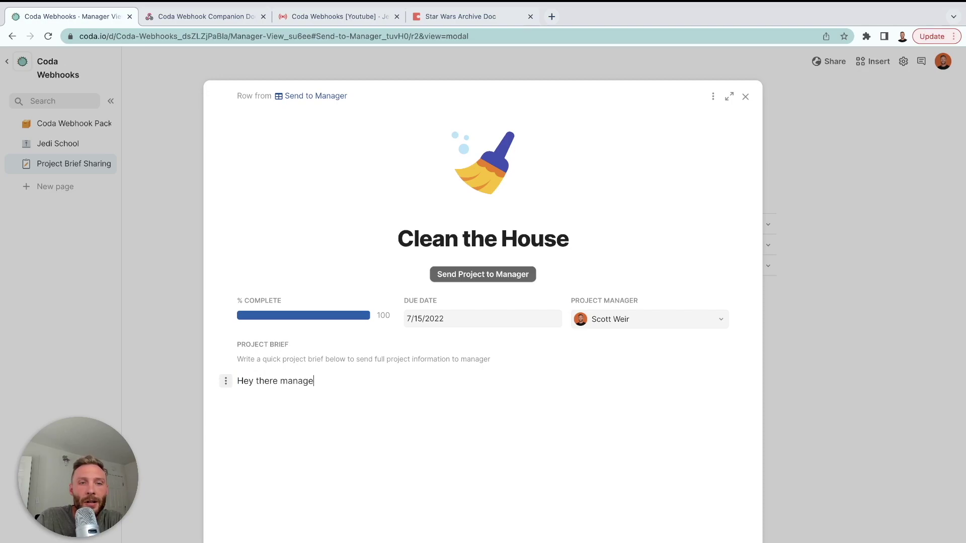
{"action": "type", "text": "r! I am "}
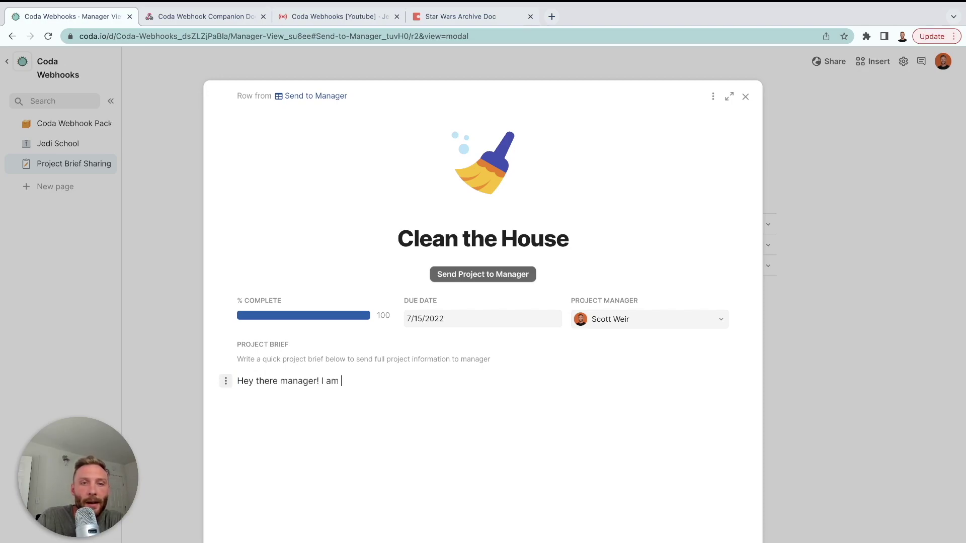
{"action": "type", "text": "sending you this b"}
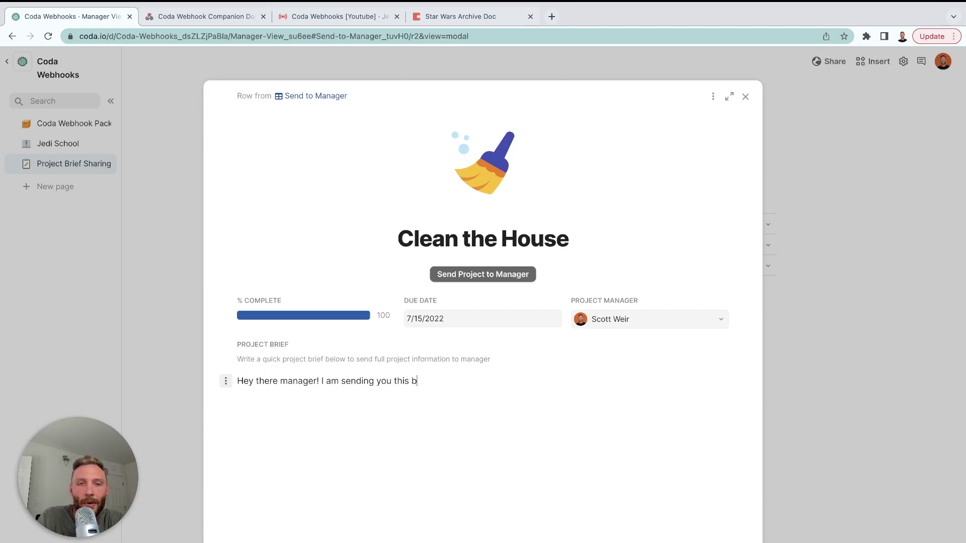
{"action": "type", "text": "rief"}
{"action": "key", "text": "Return"}
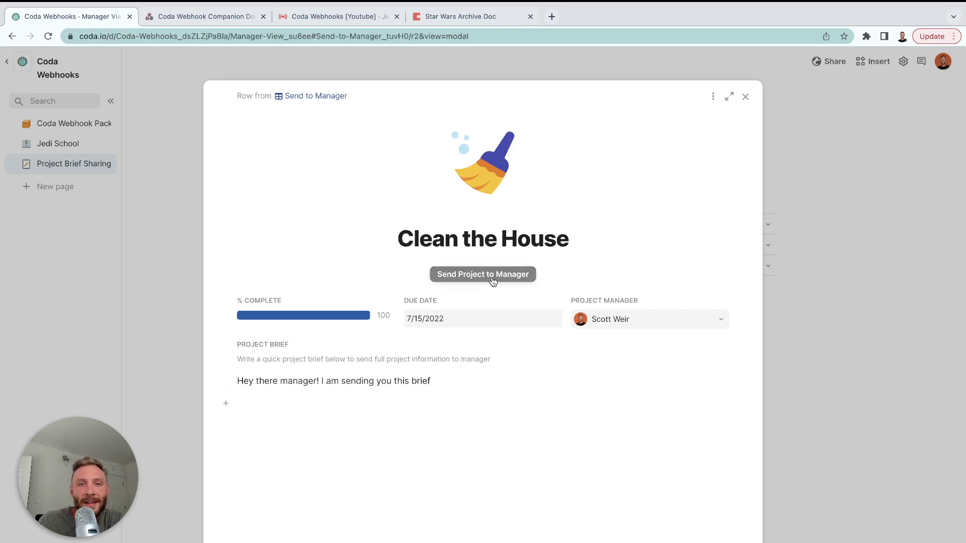
{"action": "left_click", "coordinate": [713, 97]}
In the row's layout editor, inspect the Send Brief to Manager button's Webhook Body formula
{"action": "left_click", "coordinate": [777, 117]}
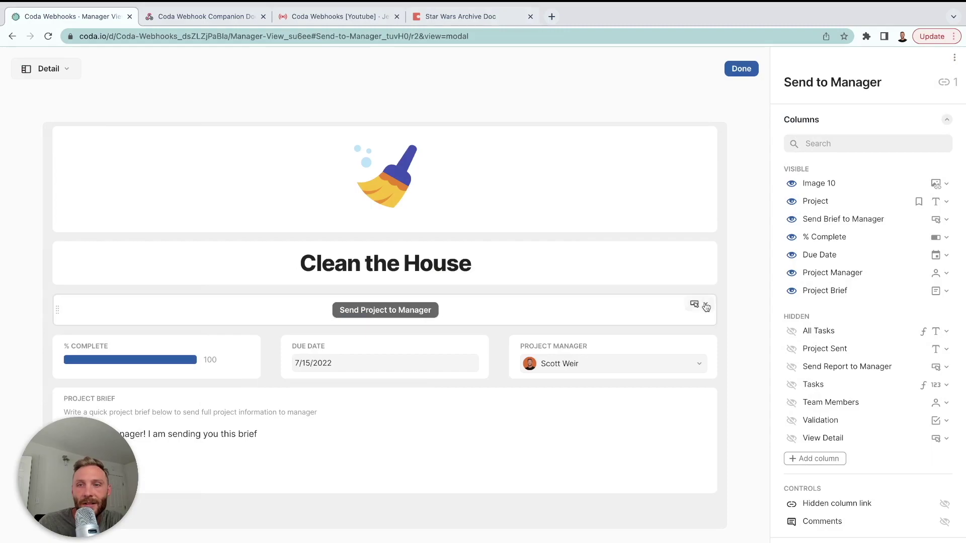
{"action": "left_click", "coordinate": [700, 304]}
{"action": "left_click", "coordinate": [647, 344]}
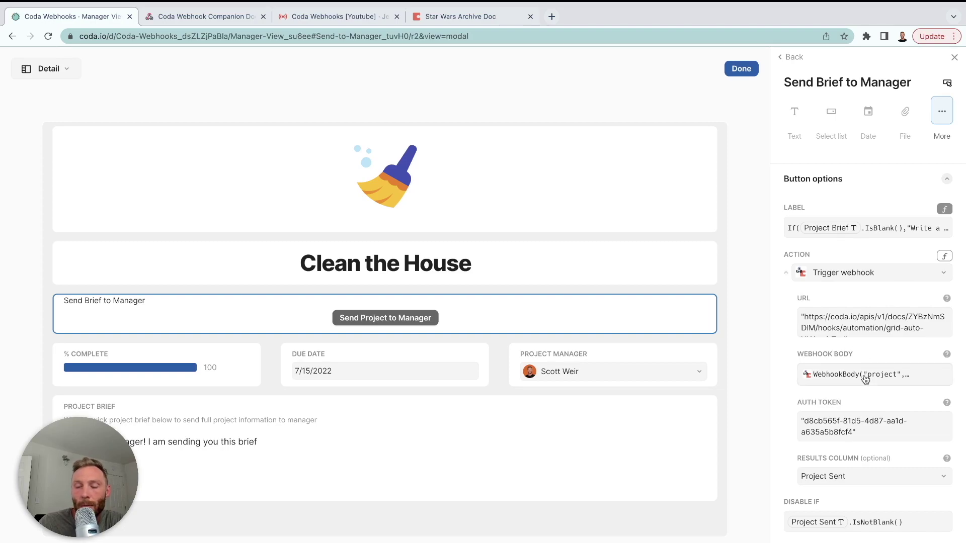
{"action": "left_click", "coordinate": [865, 379]}
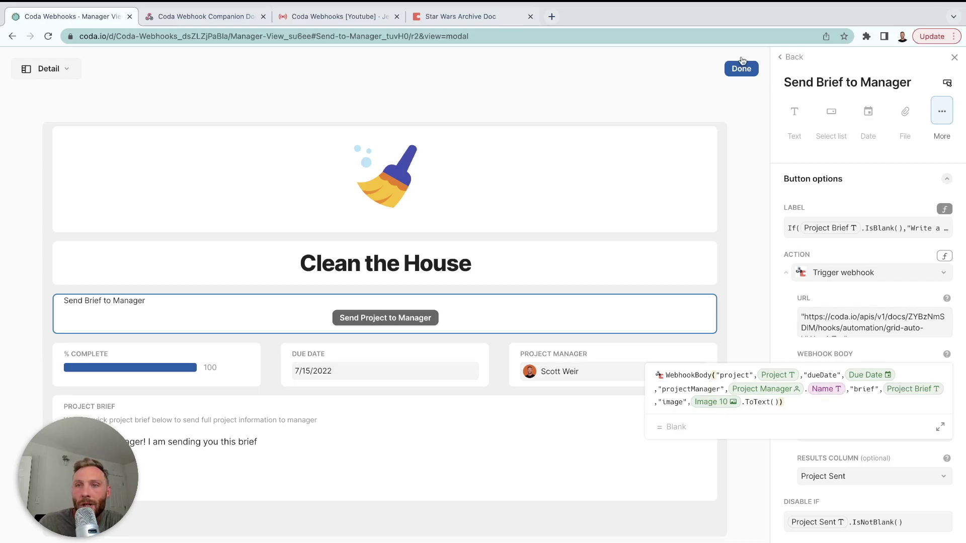
{"action": "left_click", "coordinate": [738, 71]}
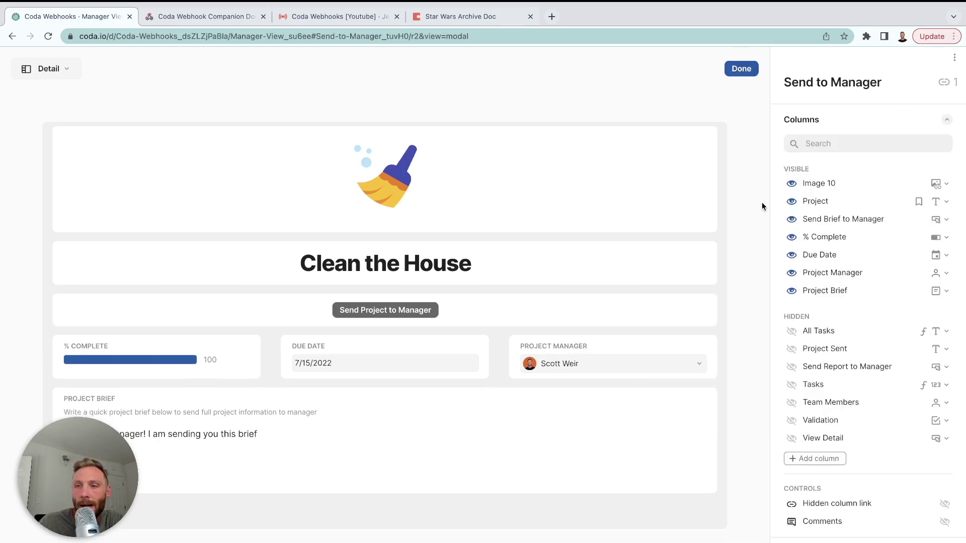
Send the Clean the House brief to the manager and check its new card in the Companion Doc
{"action": "left_click", "coordinate": [741, 68]}
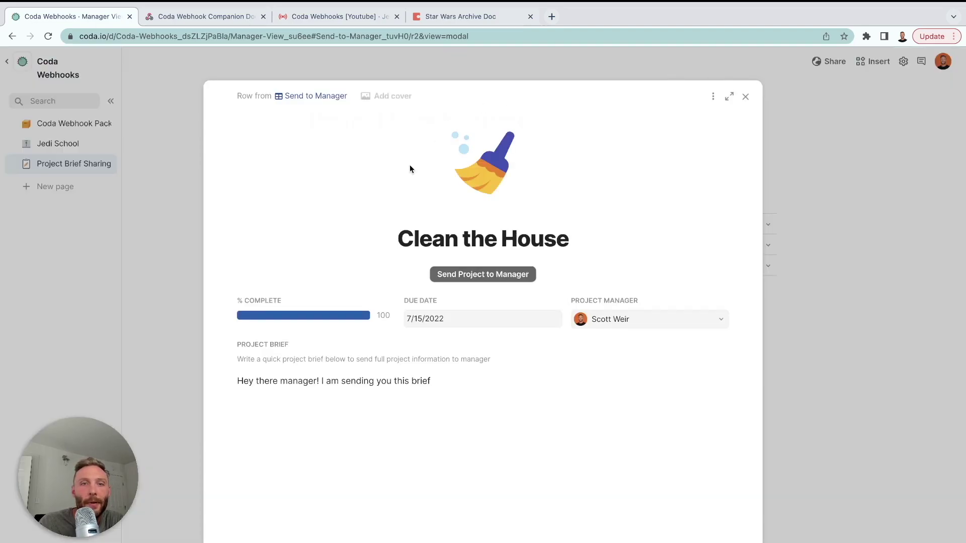
{"action": "left_click", "coordinate": [493, 272]}
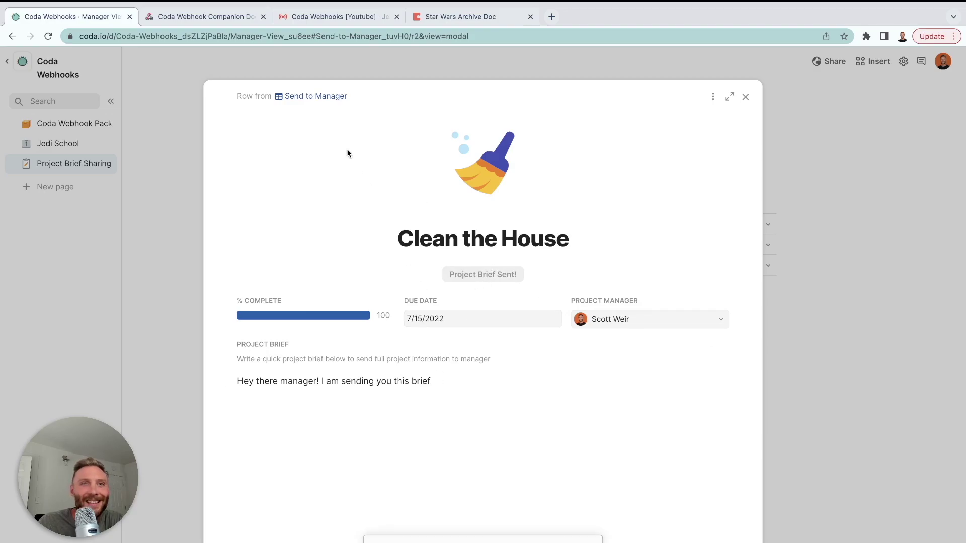
{"action": "left_click", "coordinate": [206, 17]}
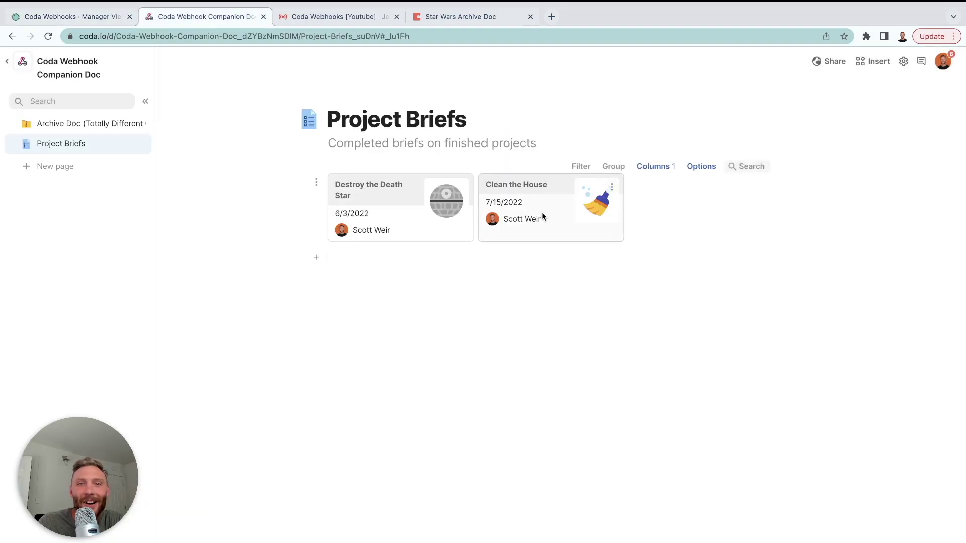
{"action": "left_click", "coordinate": [533, 230]}
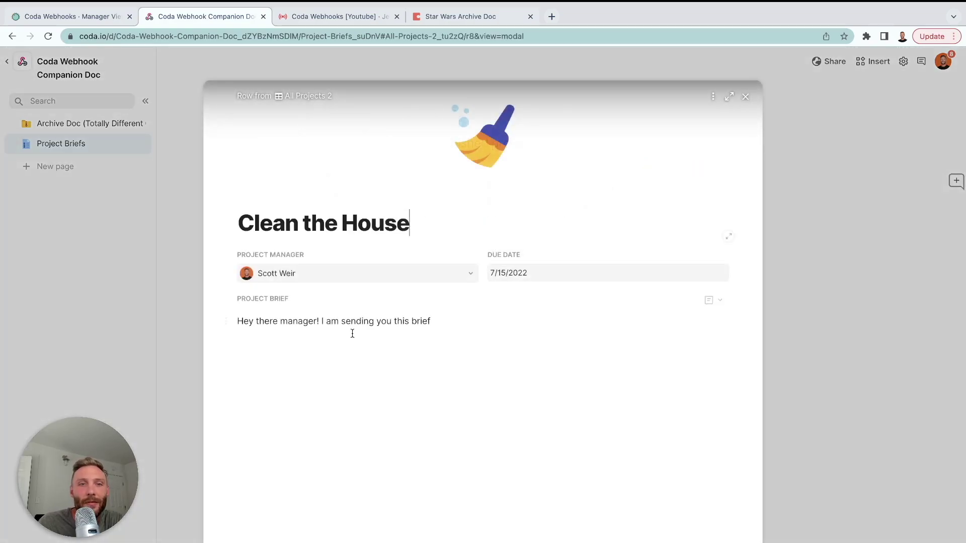
{"action": "left_click", "coordinate": [746, 99]}
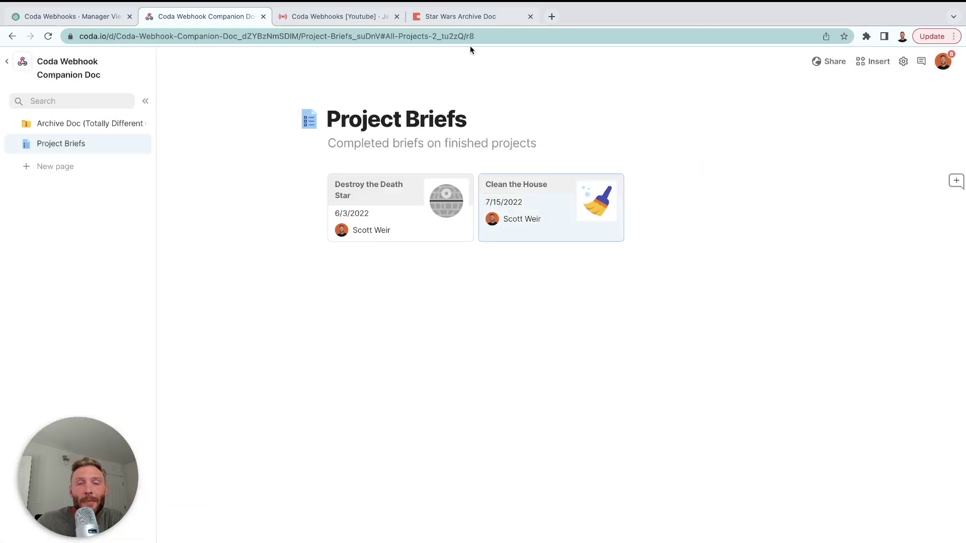